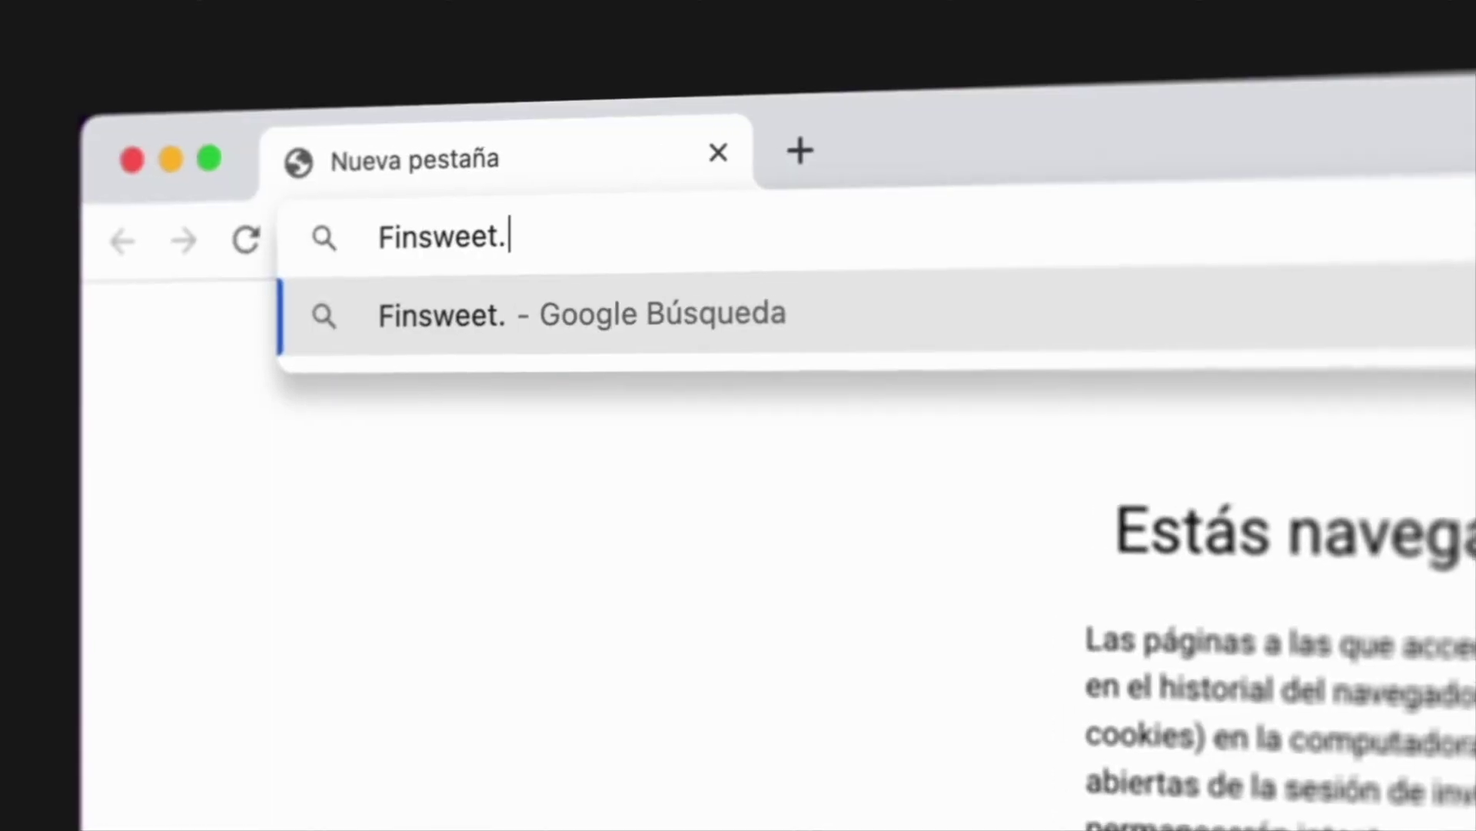
Finish entering finsweet.com in the Chrome address bar and load the site.
text(com)
key(Return)
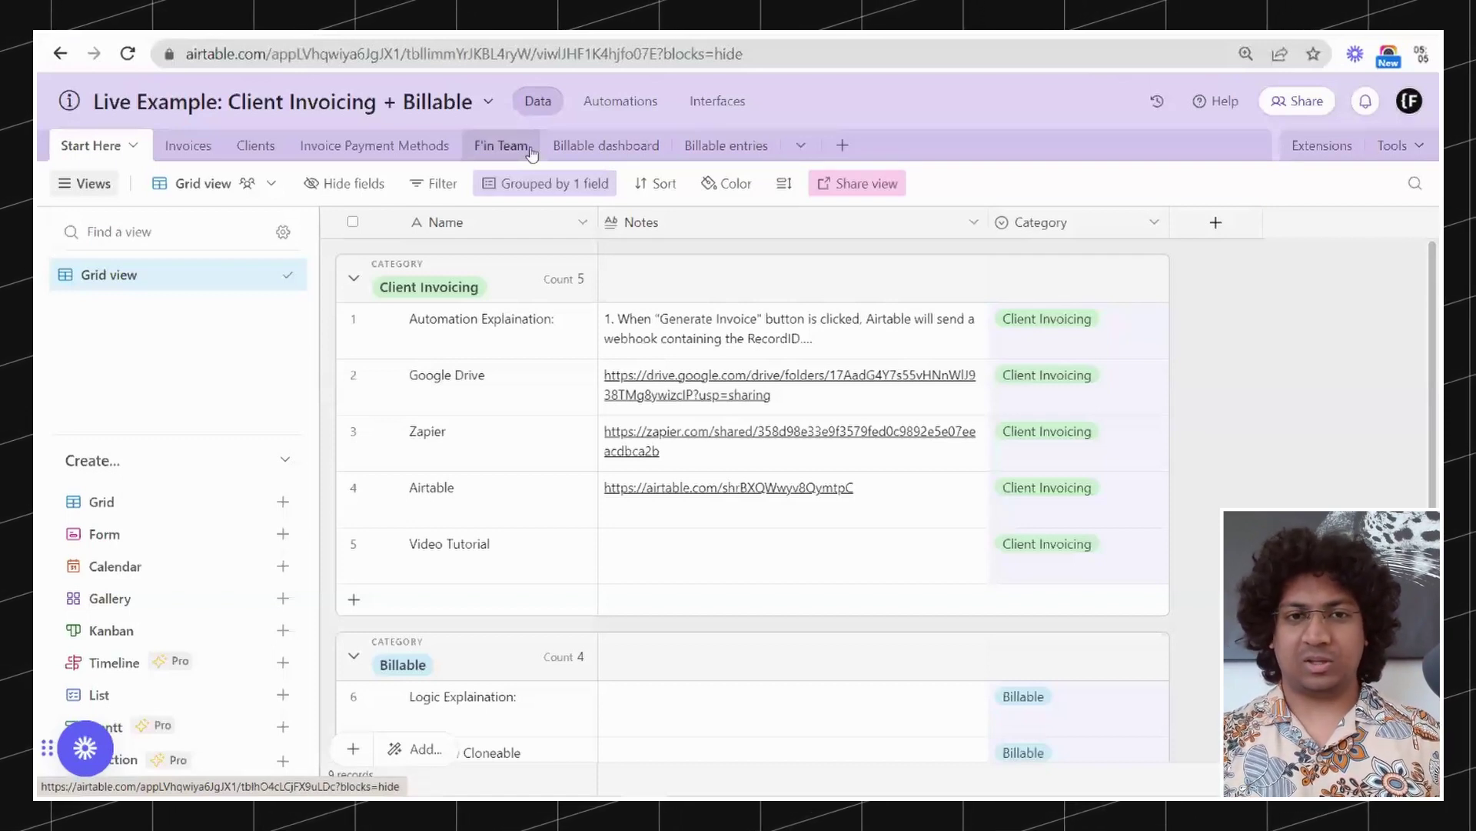
Review Invoice Payment Methods, then Clients scrolled over to its Invoicing column, then open Invoices.
click(391, 153)
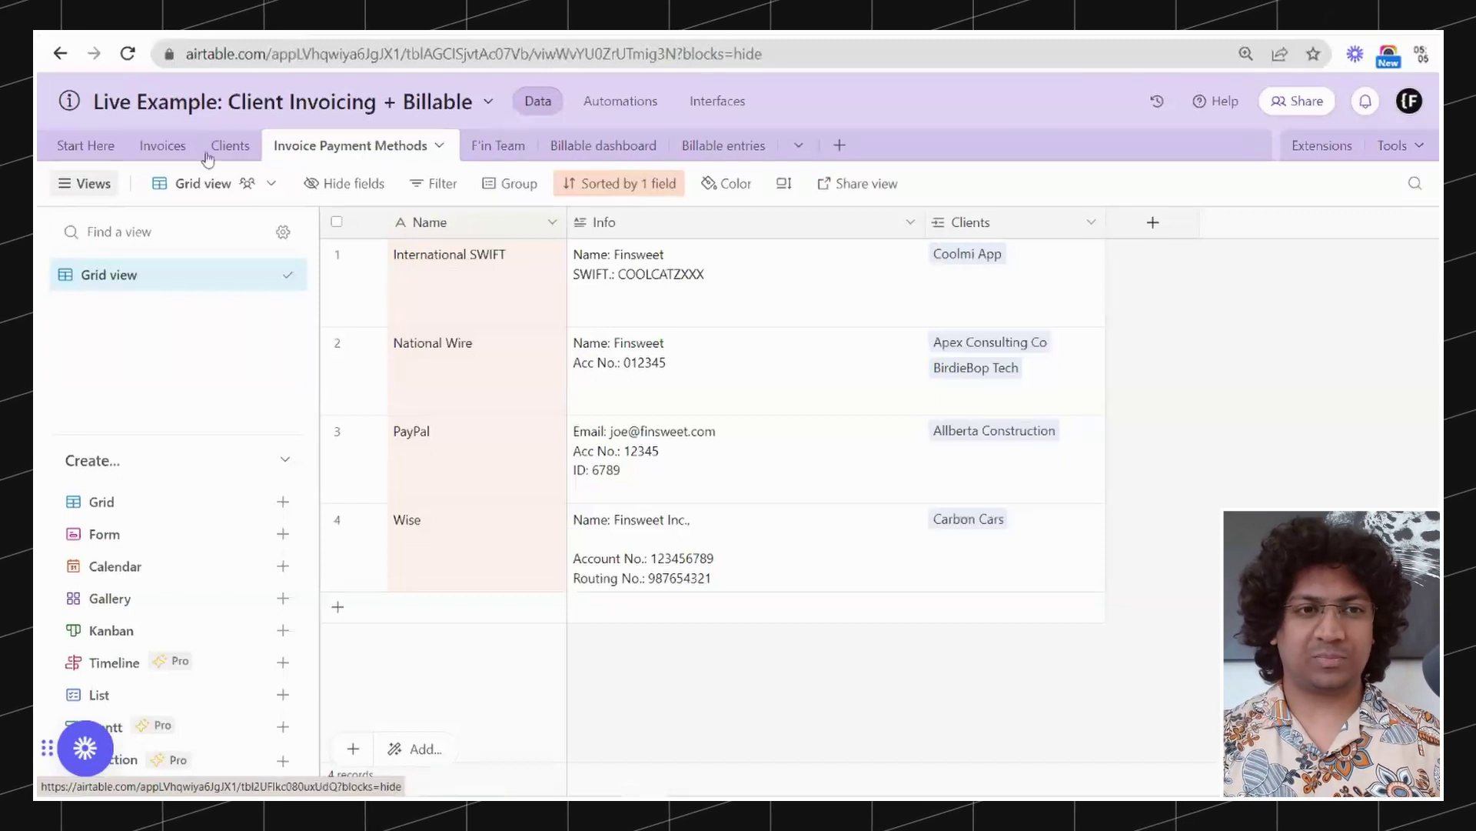
click(229, 145)
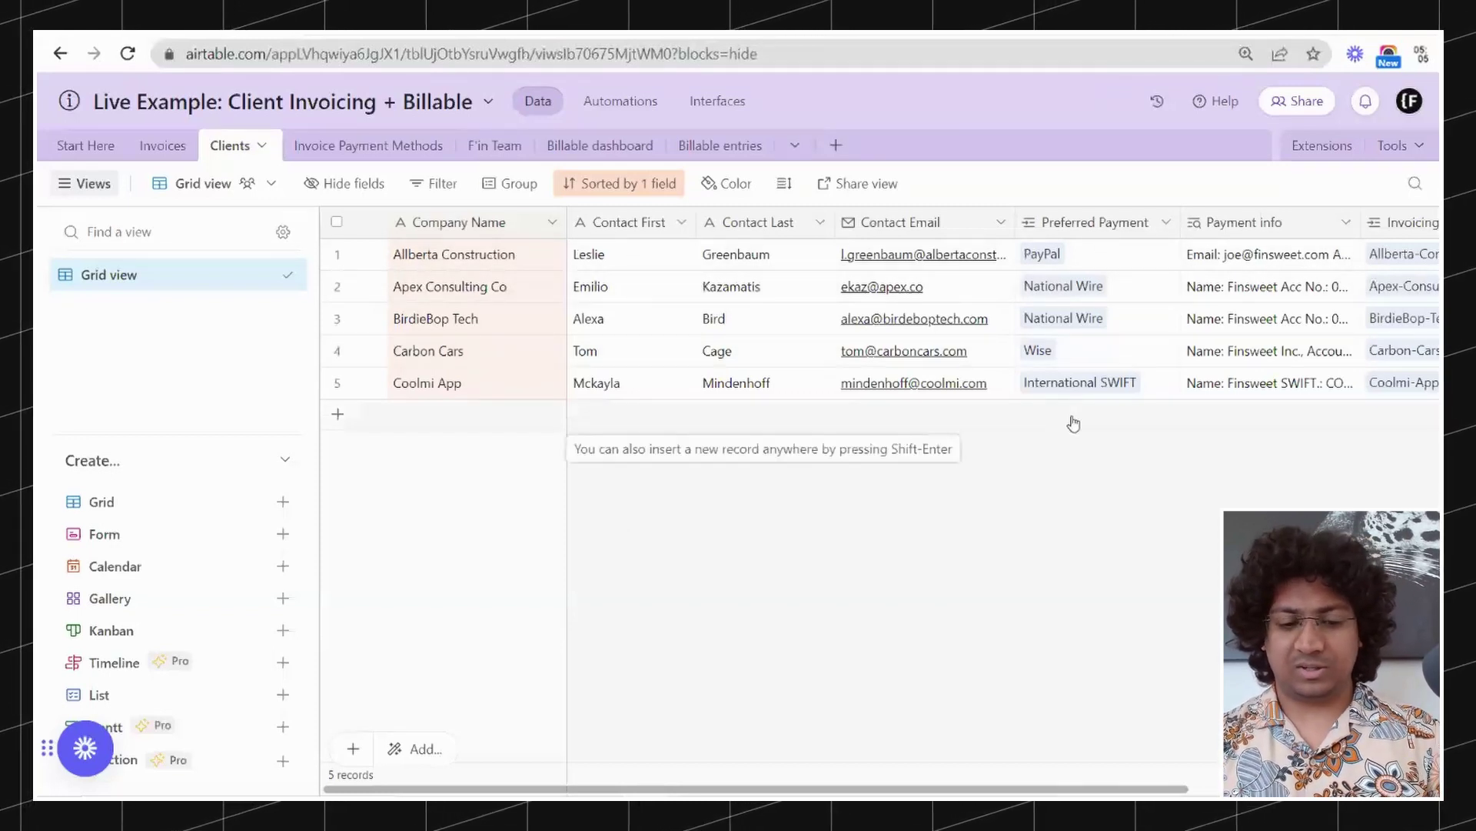
scroll(1074, 421, right, 3)
scroll(1074, 422, right, 1)
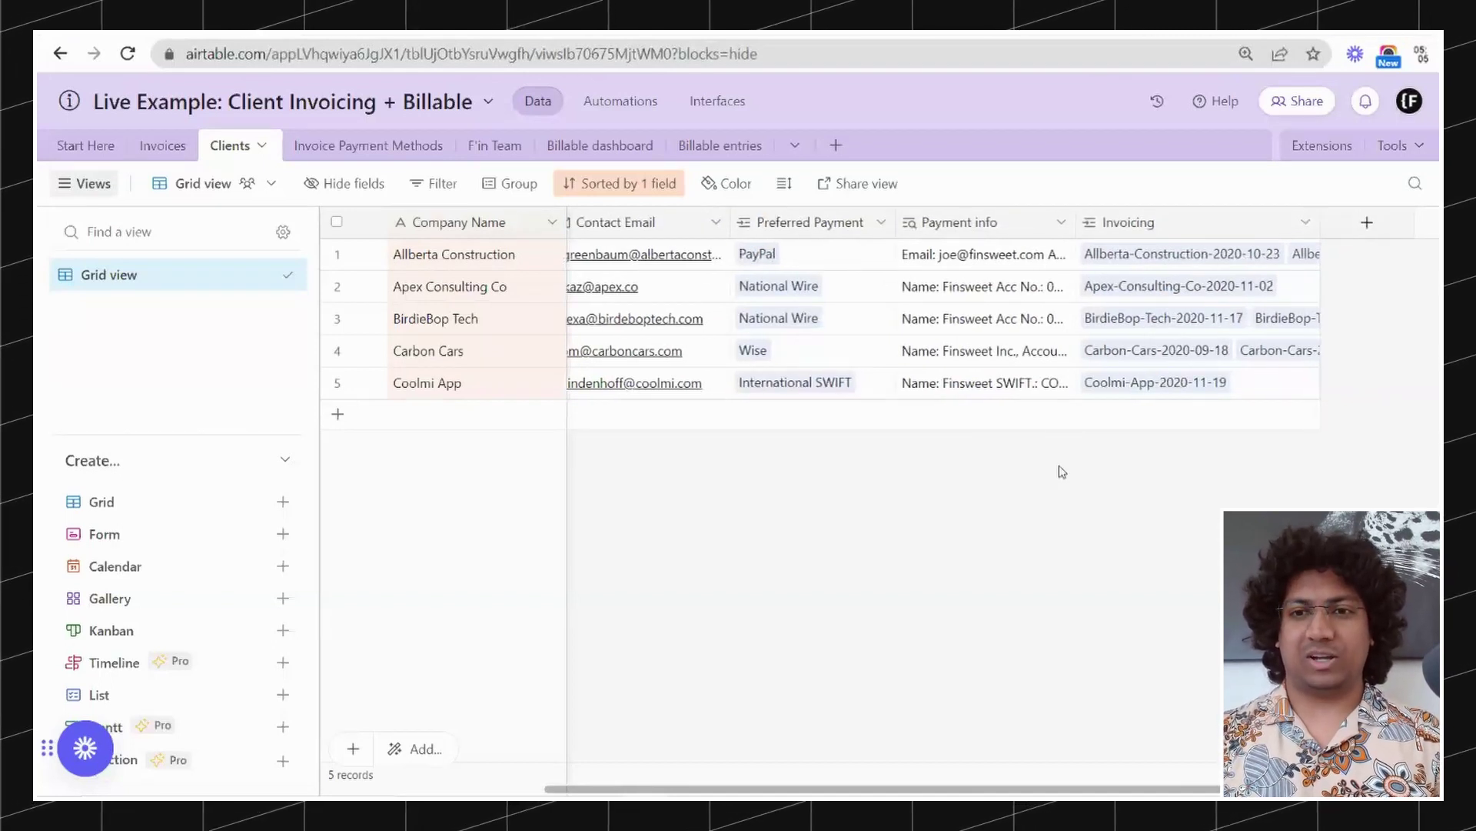
scroll(1060, 471, right, 1)
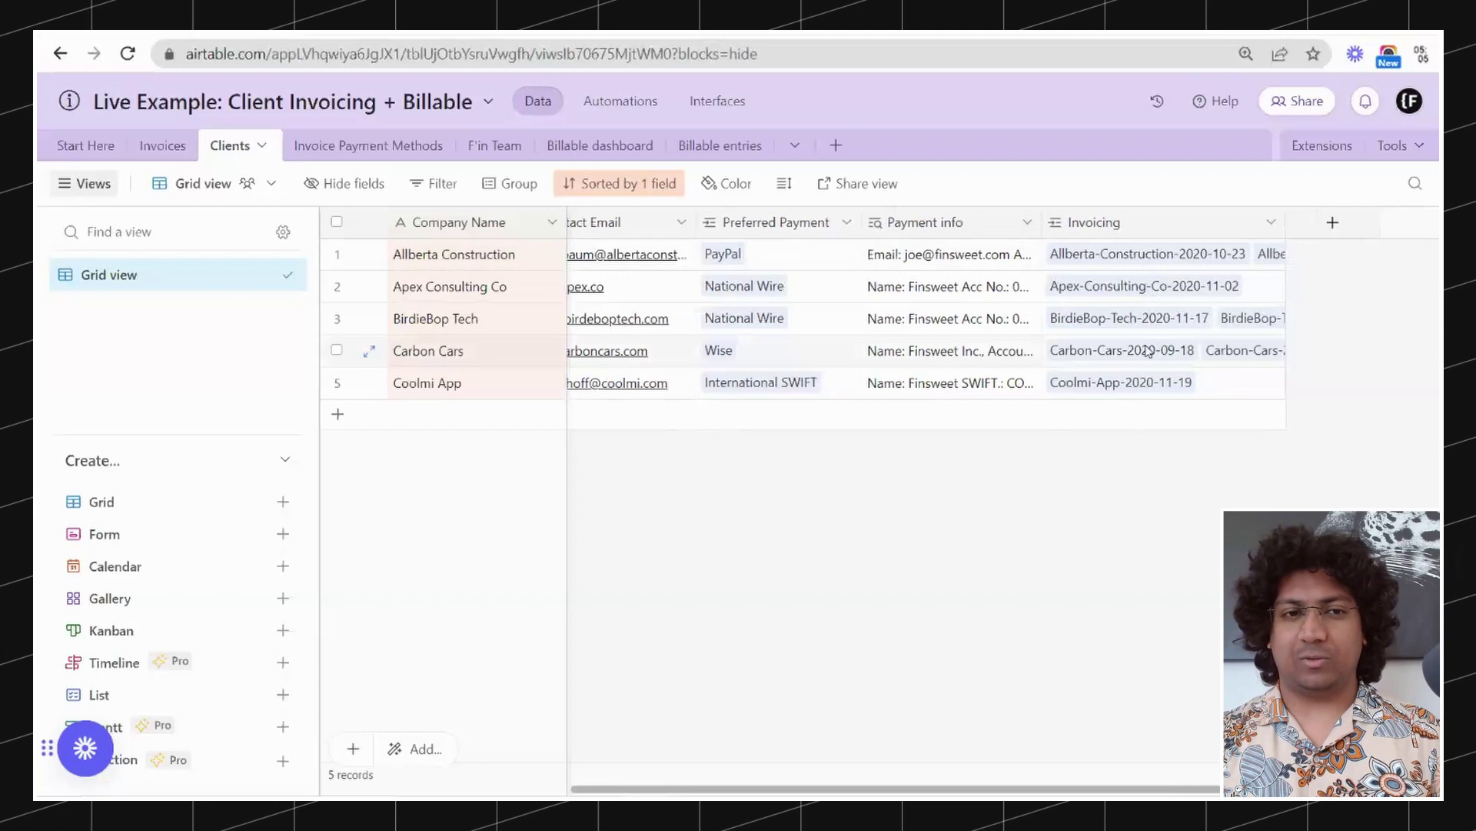
click(184, 157)
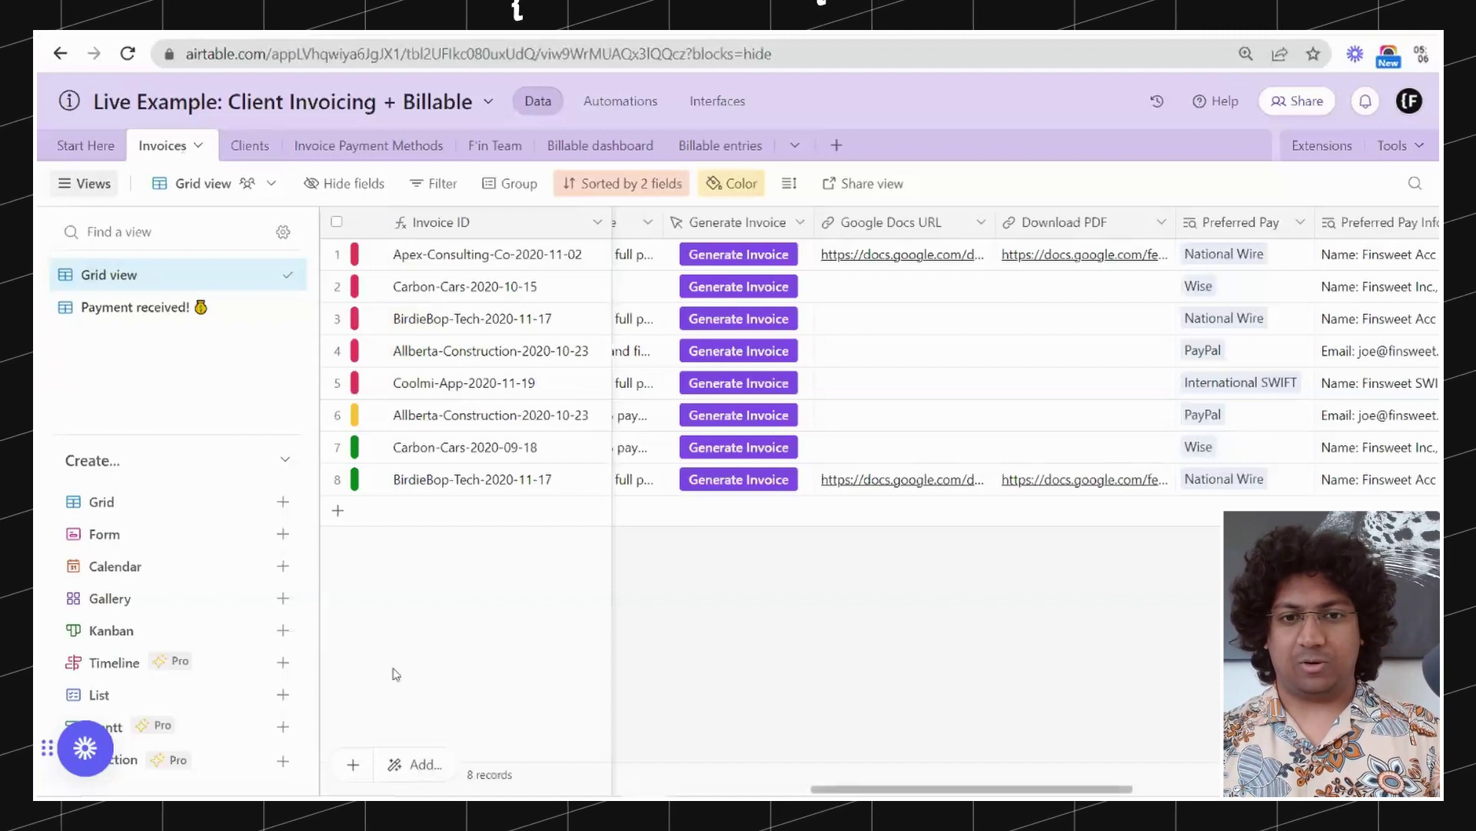
scroll(917, 609, left, 10)
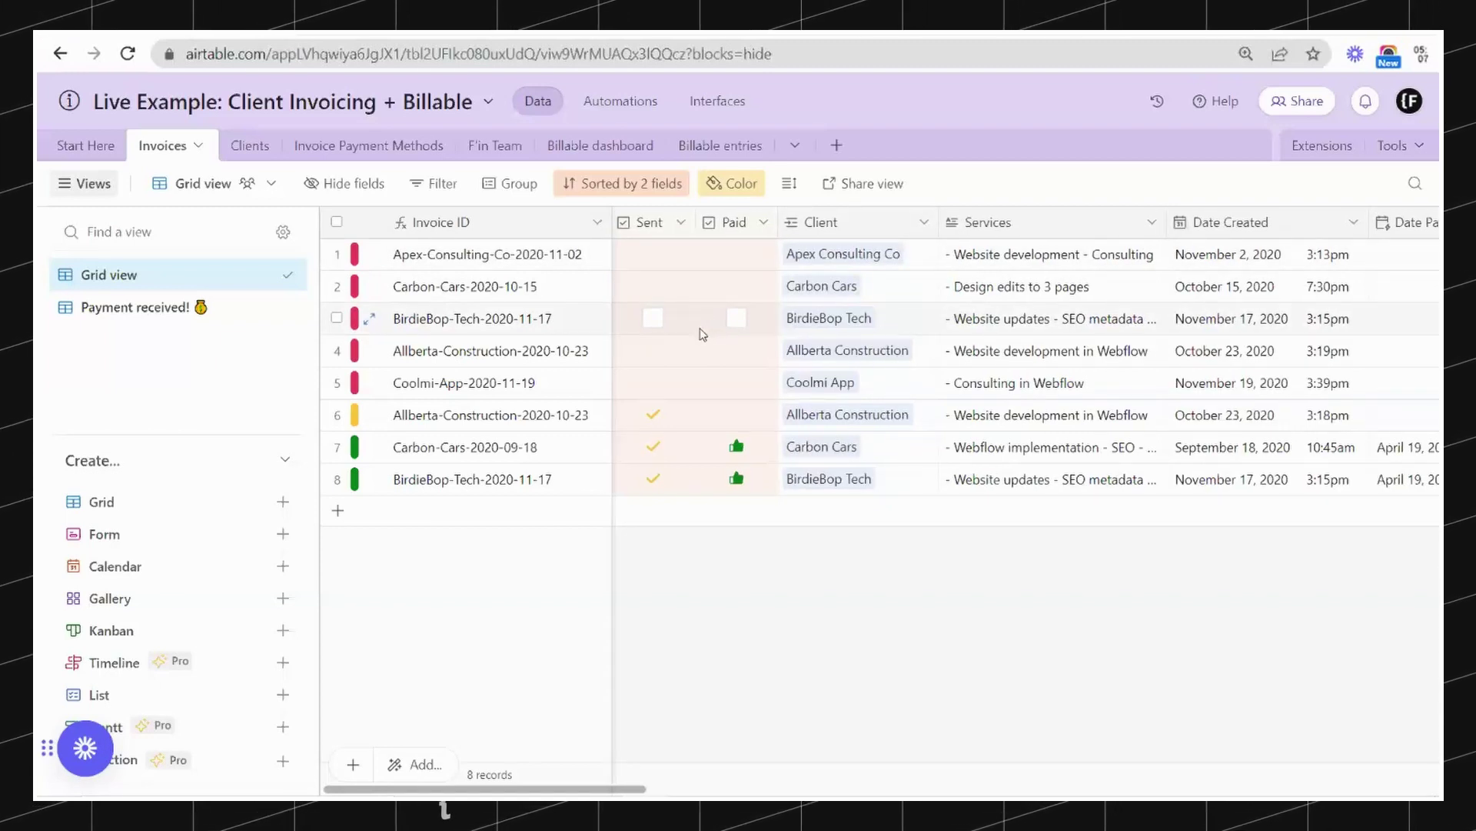
scroll(702, 334, right, 3)
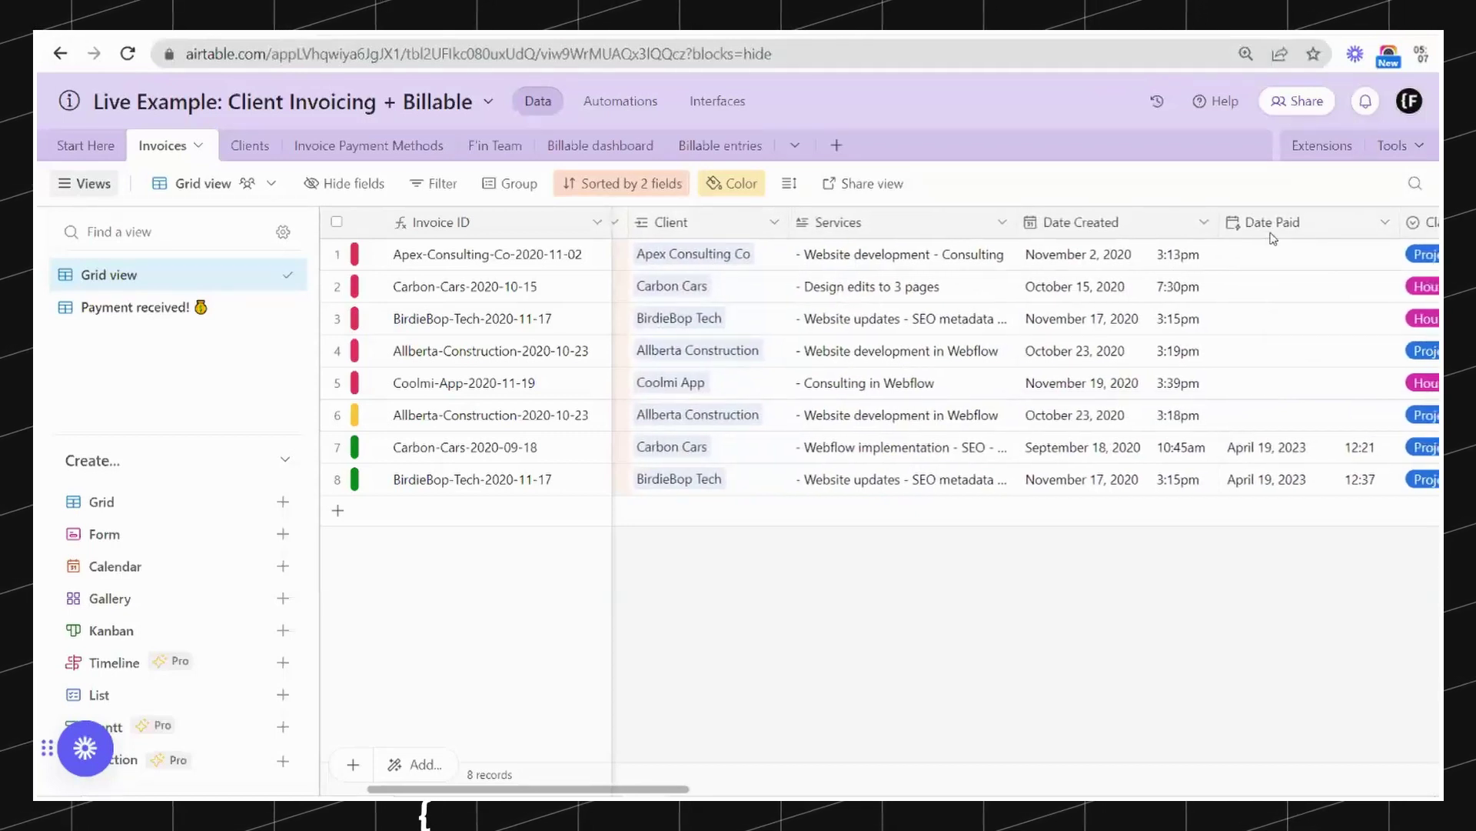
scroll(1273, 238, left, 2)
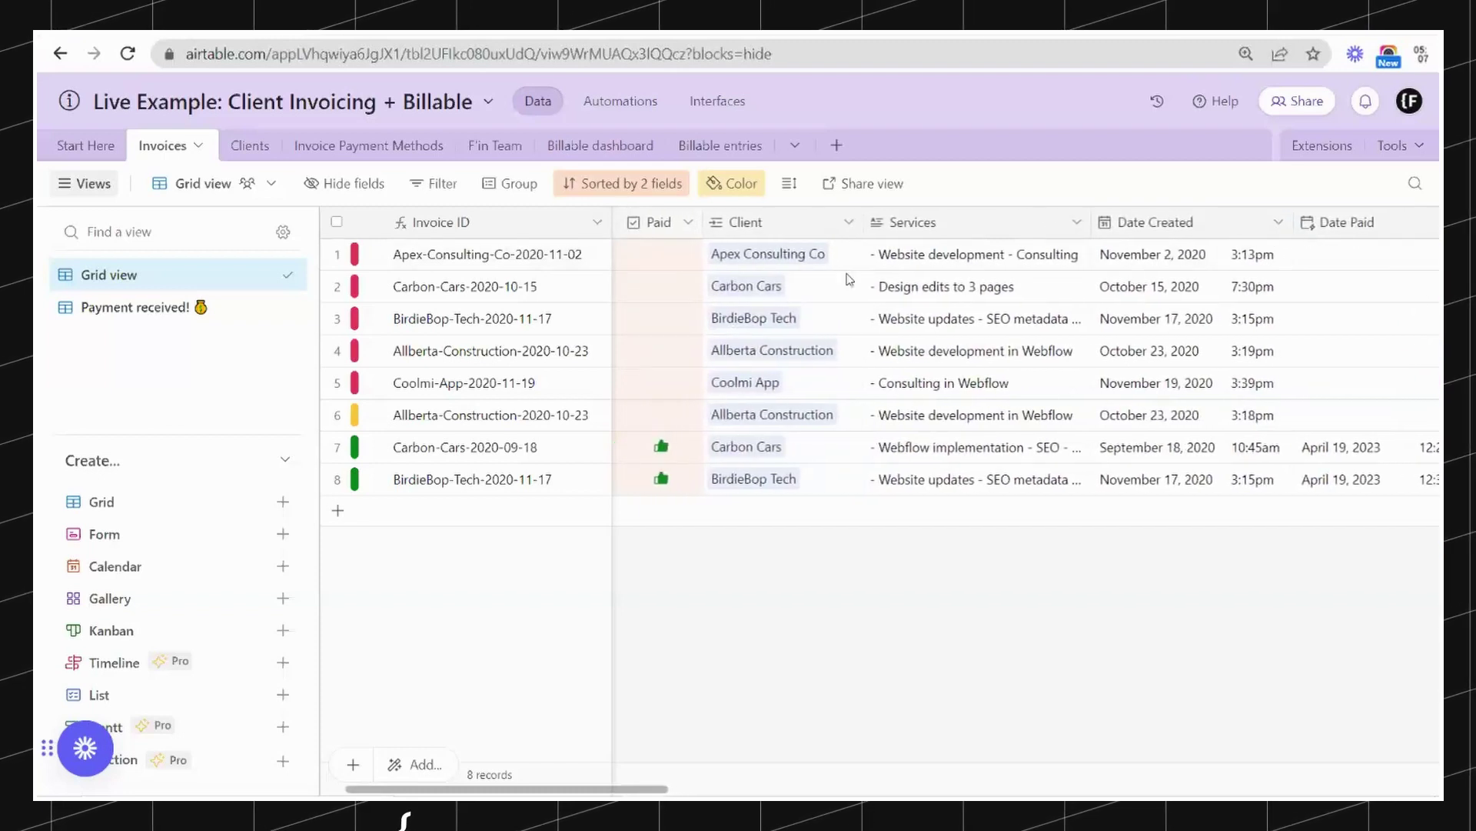
Tick Paid on the Allberta-Construction-2020-10-23 invoice and scroll right through the Invoices columns.
click(660, 417)
scroll(923, 423, right, 8)
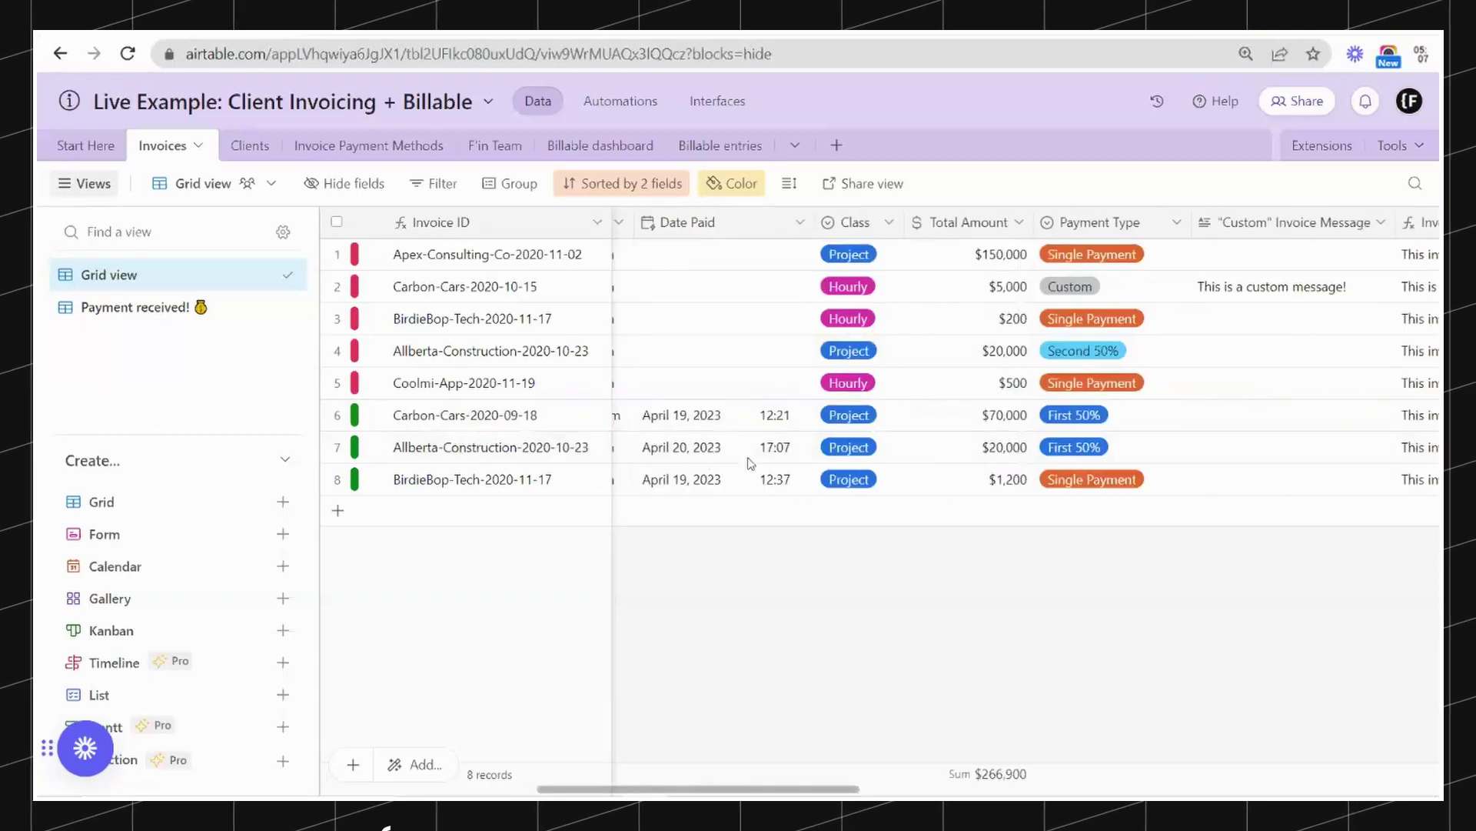
scroll(1203, 428, left, 7)
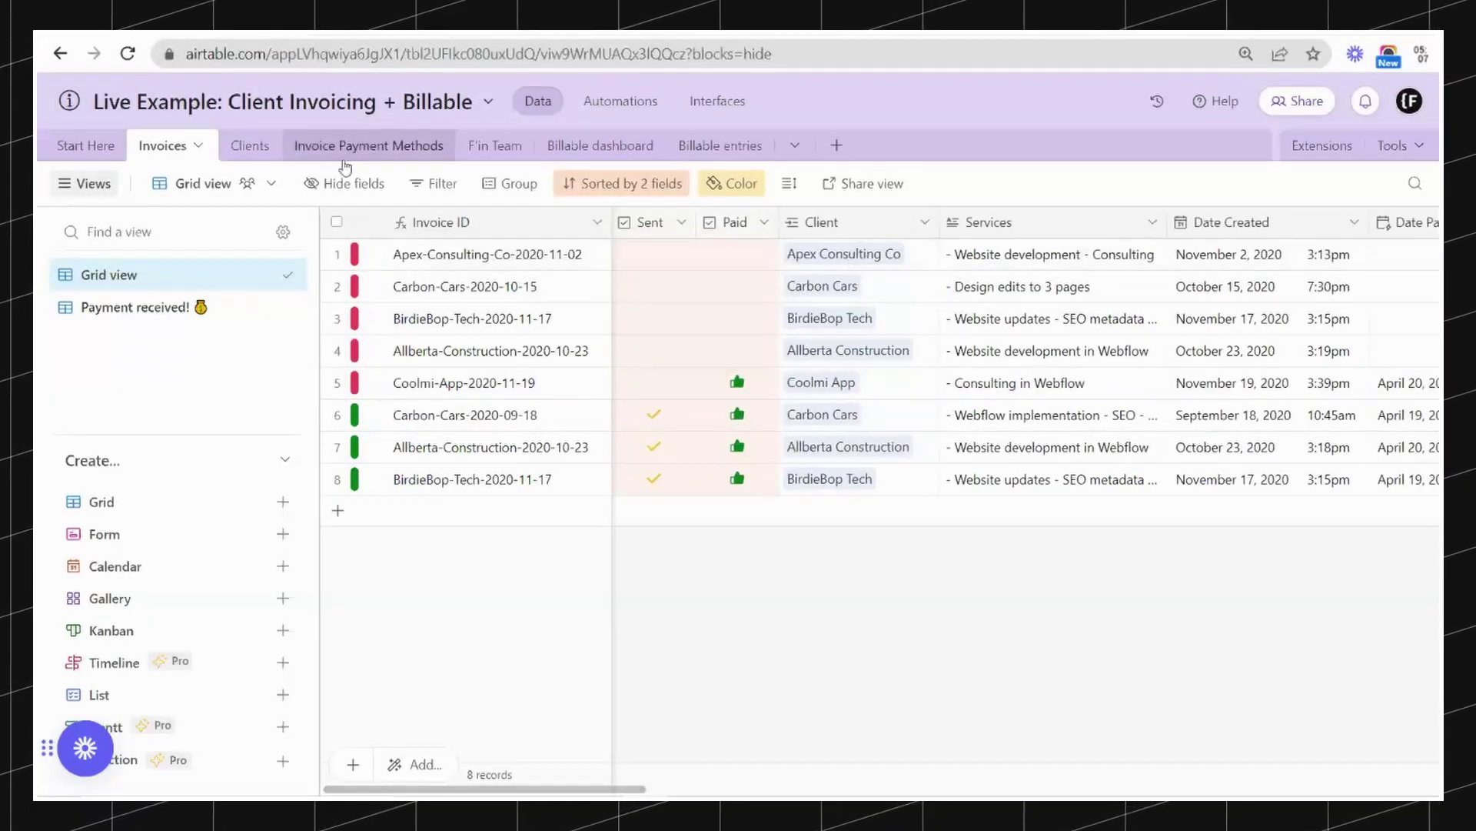
scroll(1082, 360, right, 4)
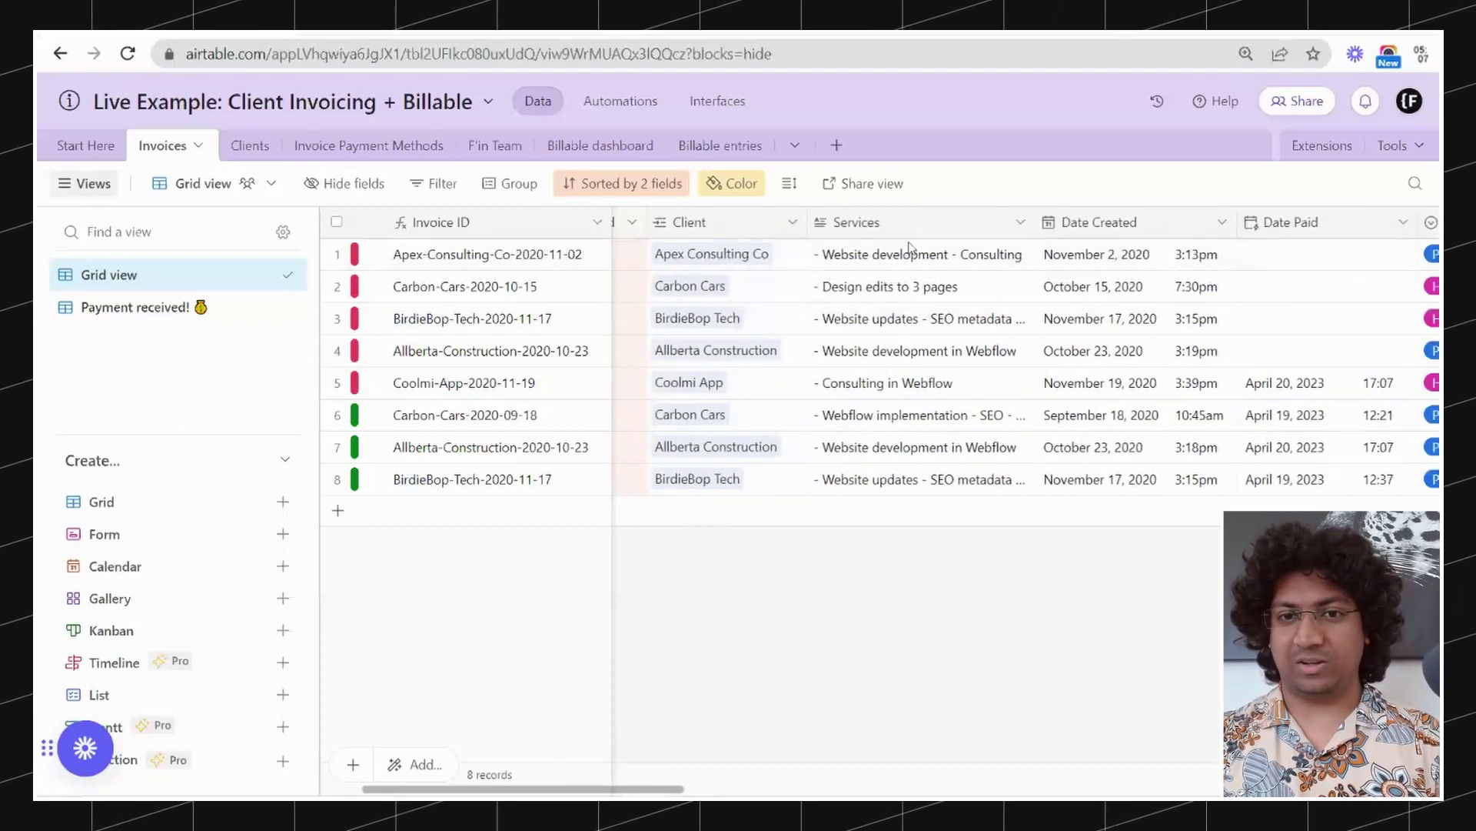
scroll(973, 275, right, 1)
scroll(973, 275, right, 5)
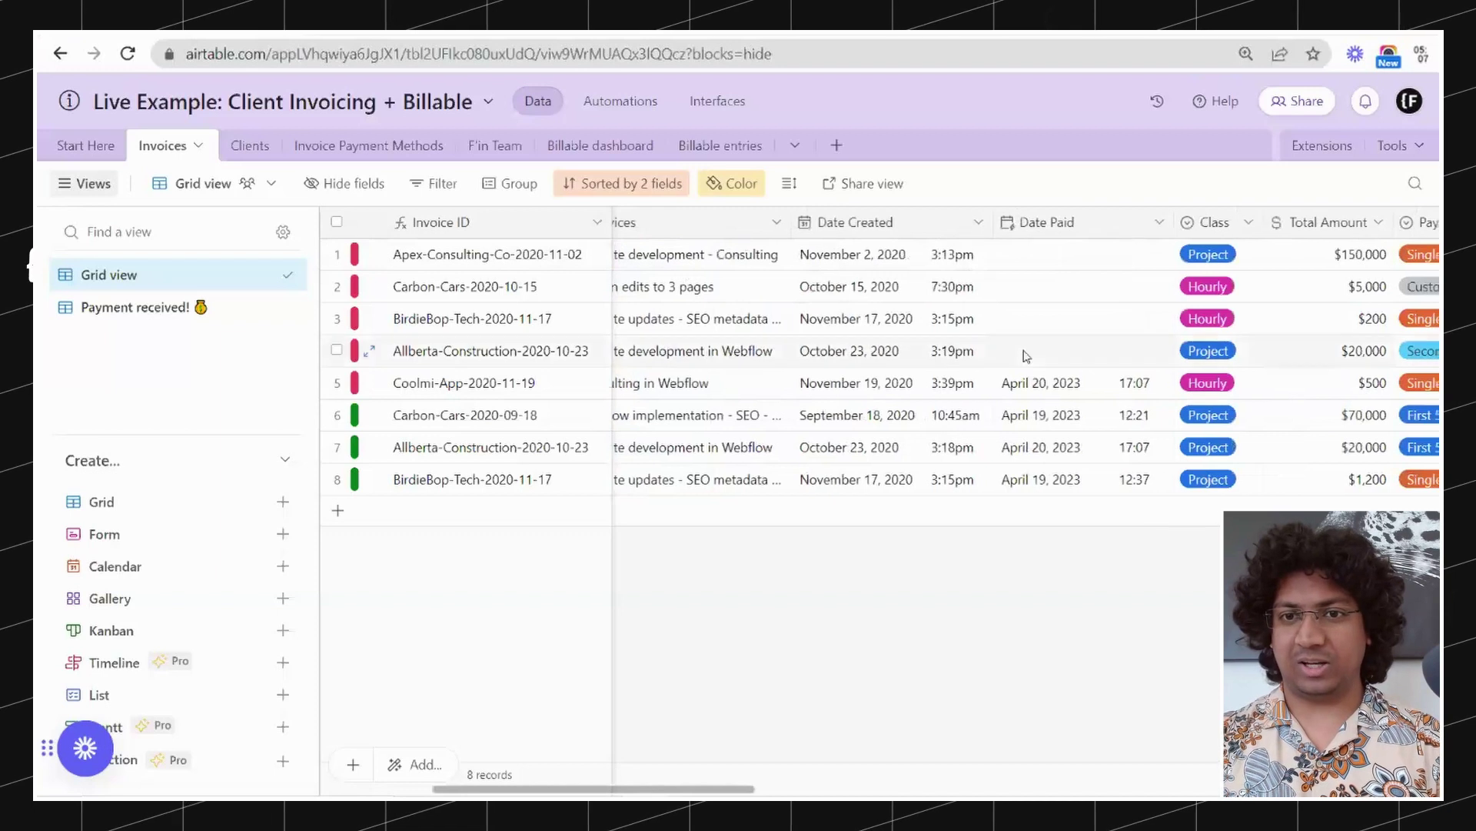
scroll(1046, 355, right, 3)
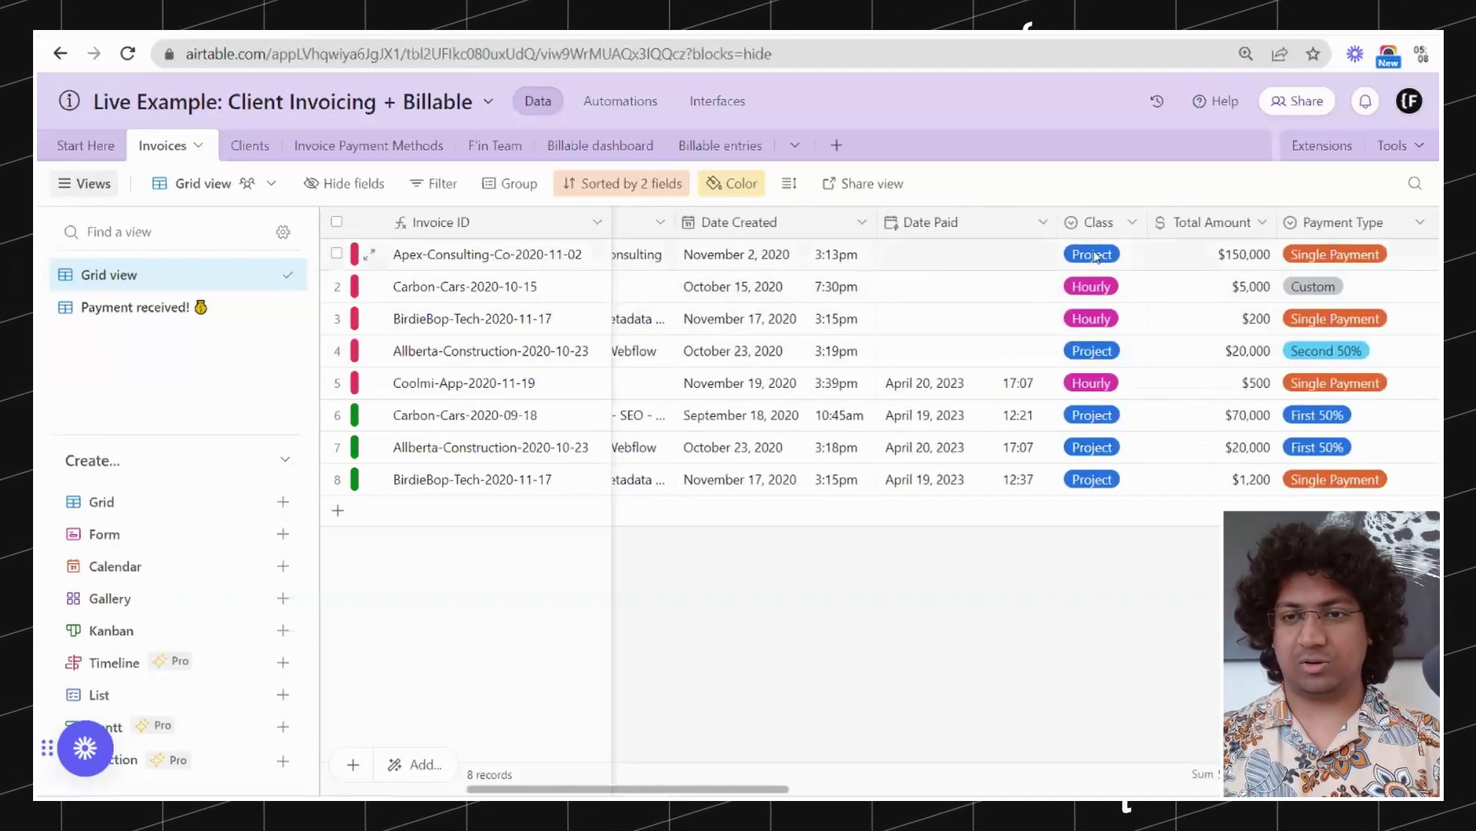
scroll(1096, 356, right, 1)
scroll(1096, 356, right, 7)
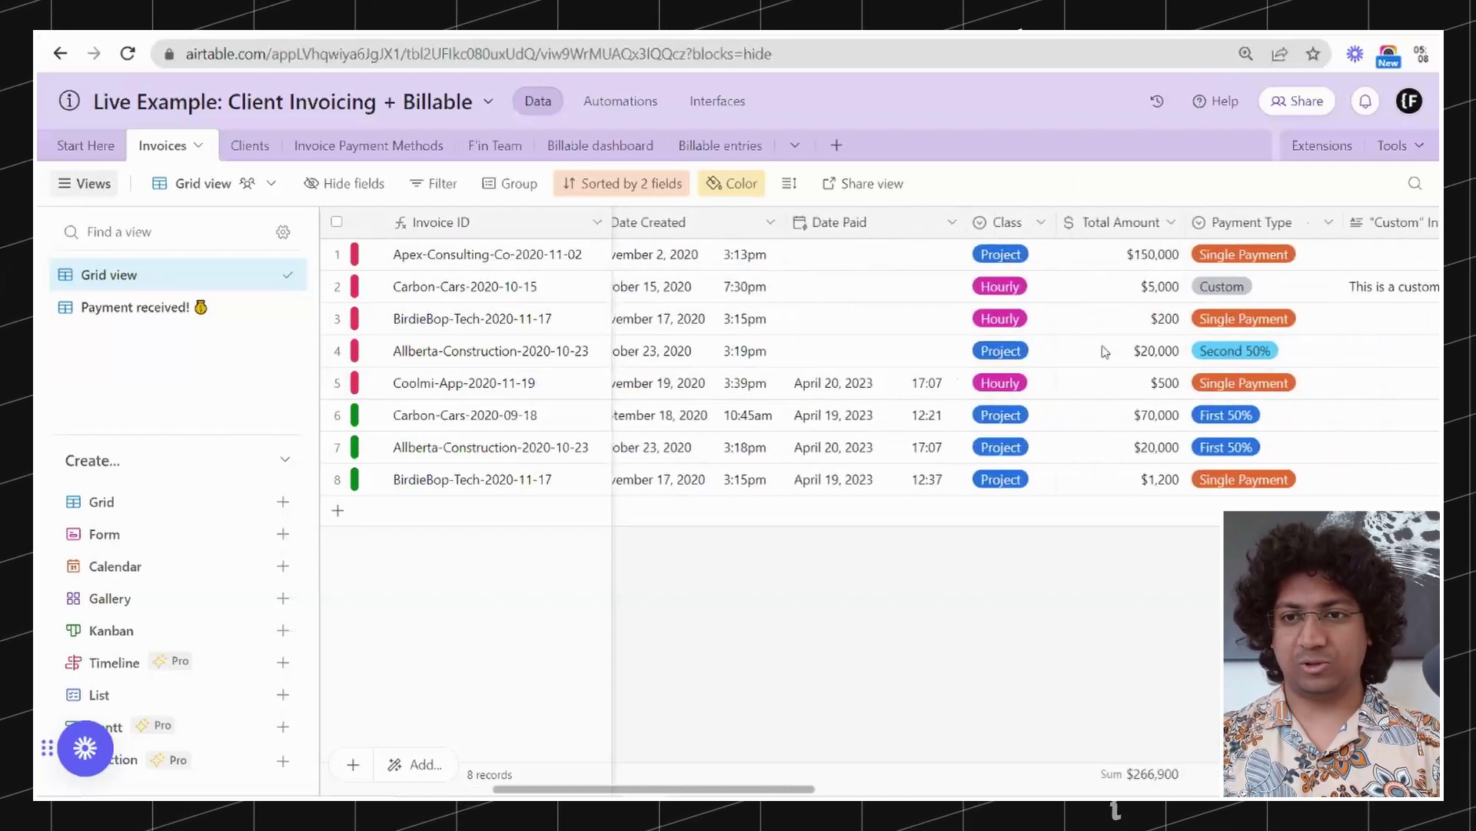
scroll(1022, 233, right, 5)
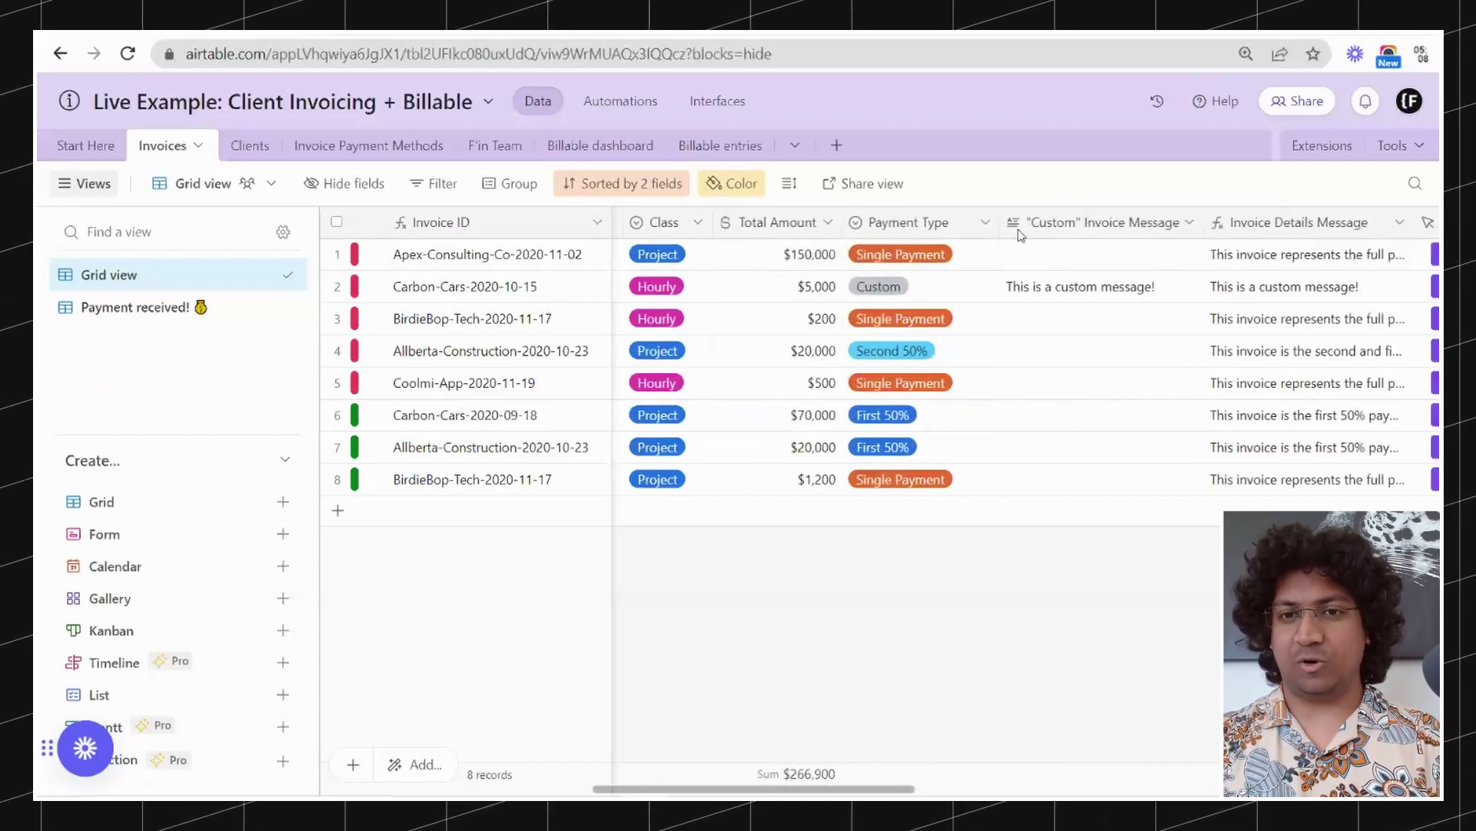
scroll(961, 246, right, 1)
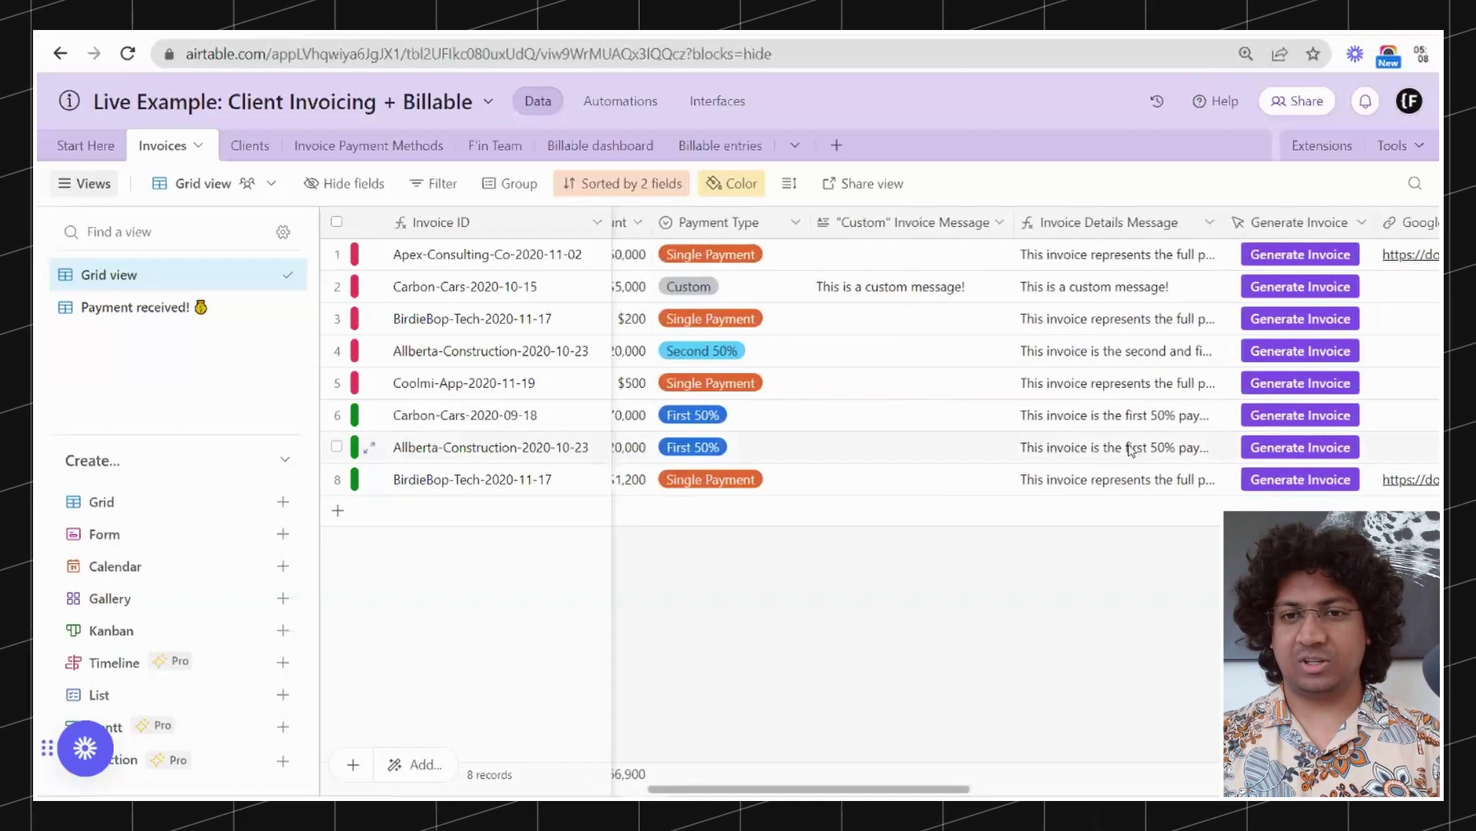
scroll(1064, 261, right, 1)
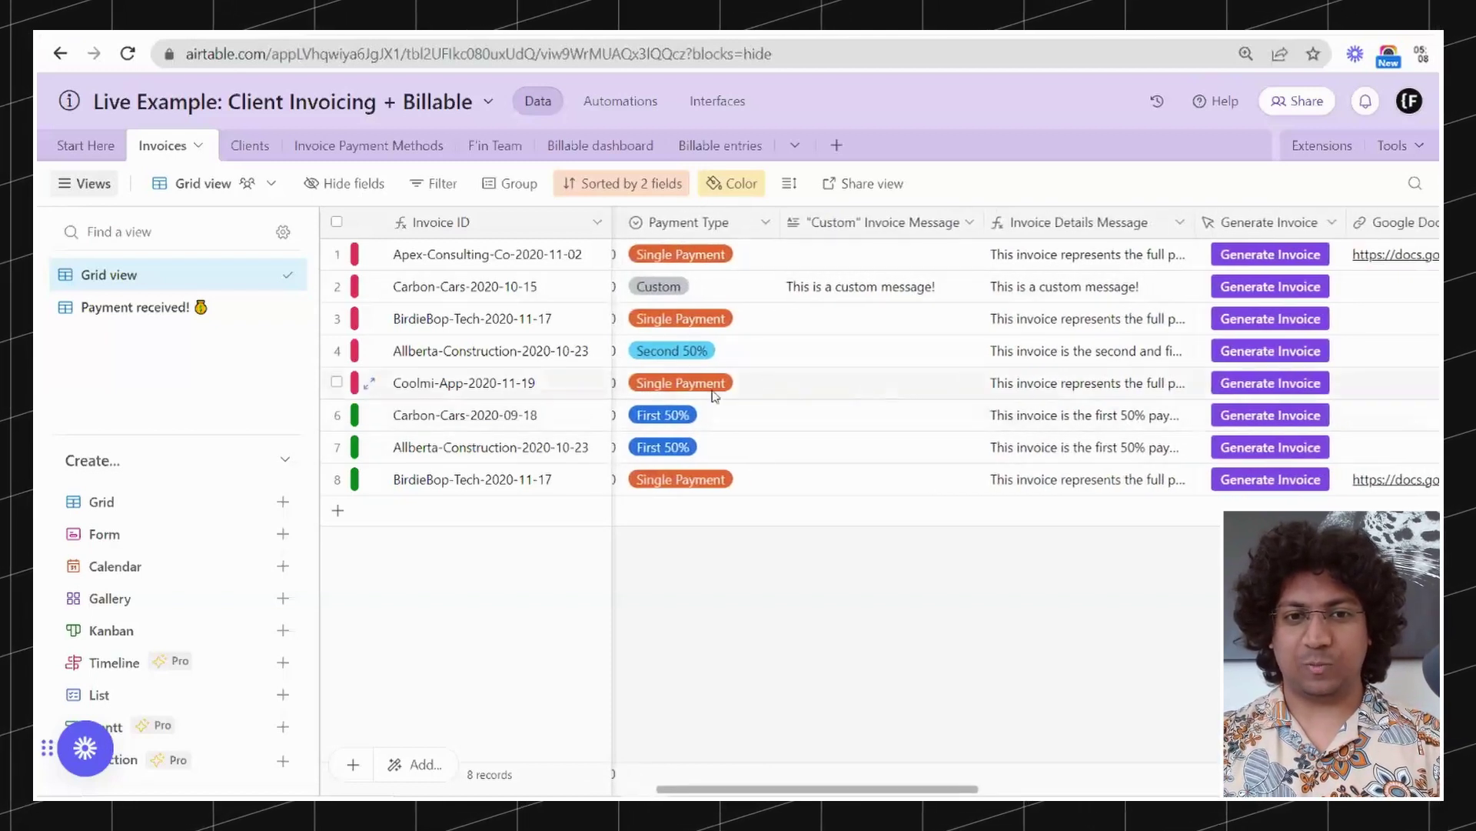
scroll(701, 418, right, 1)
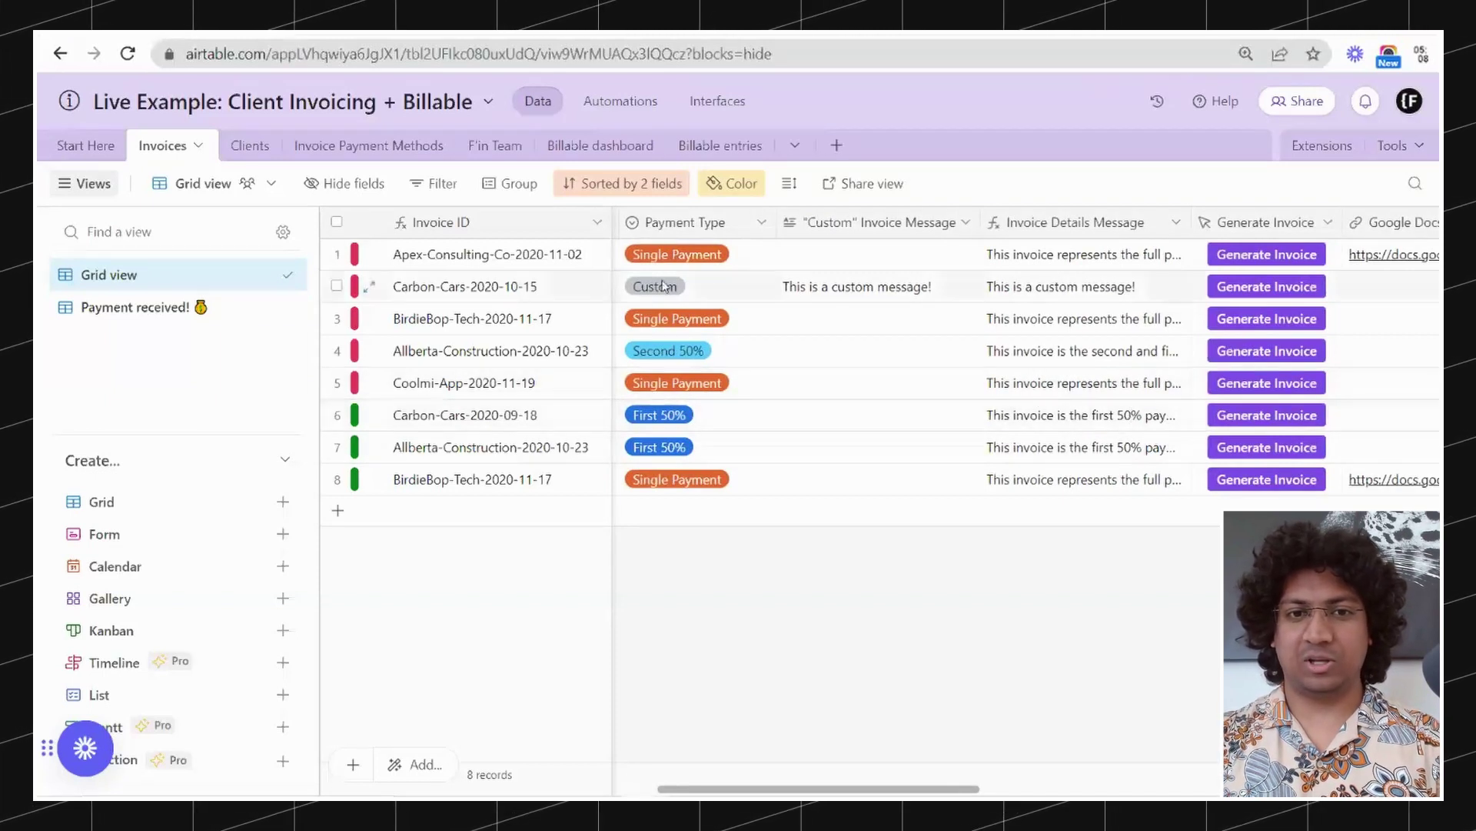
click(1123, 264)
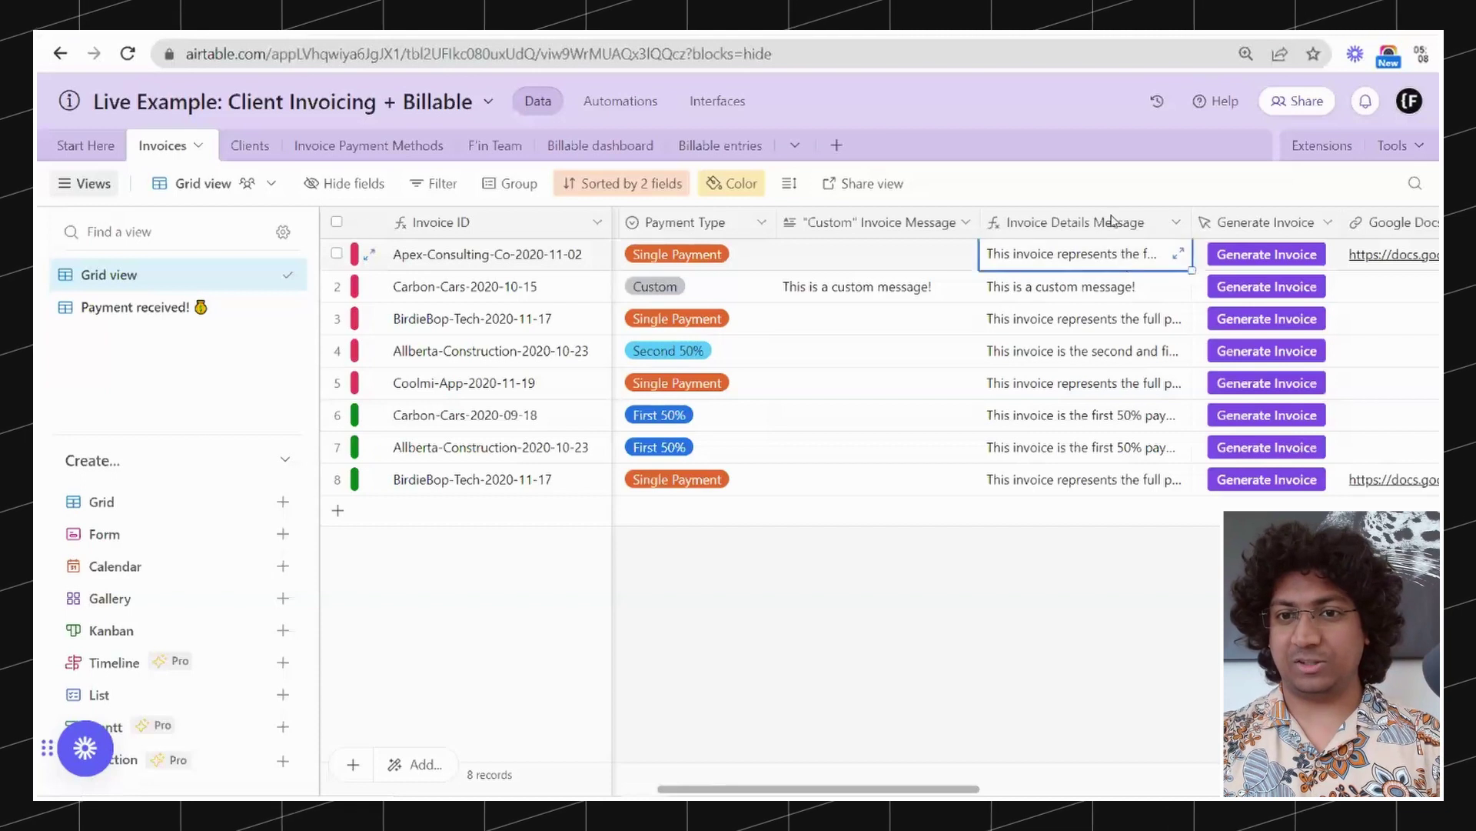
click(1179, 257)
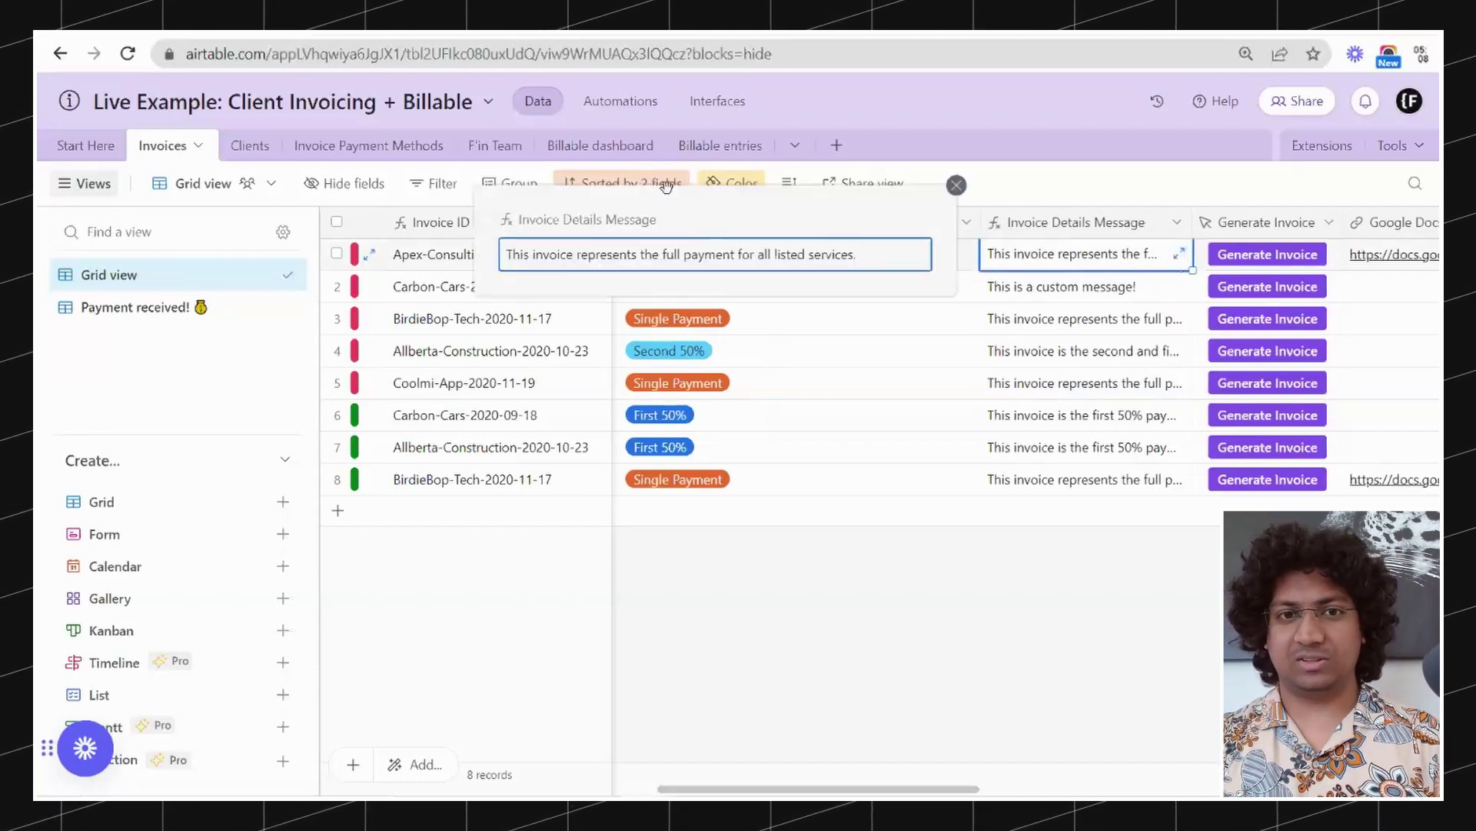
drag(685, 221, 901, 149)
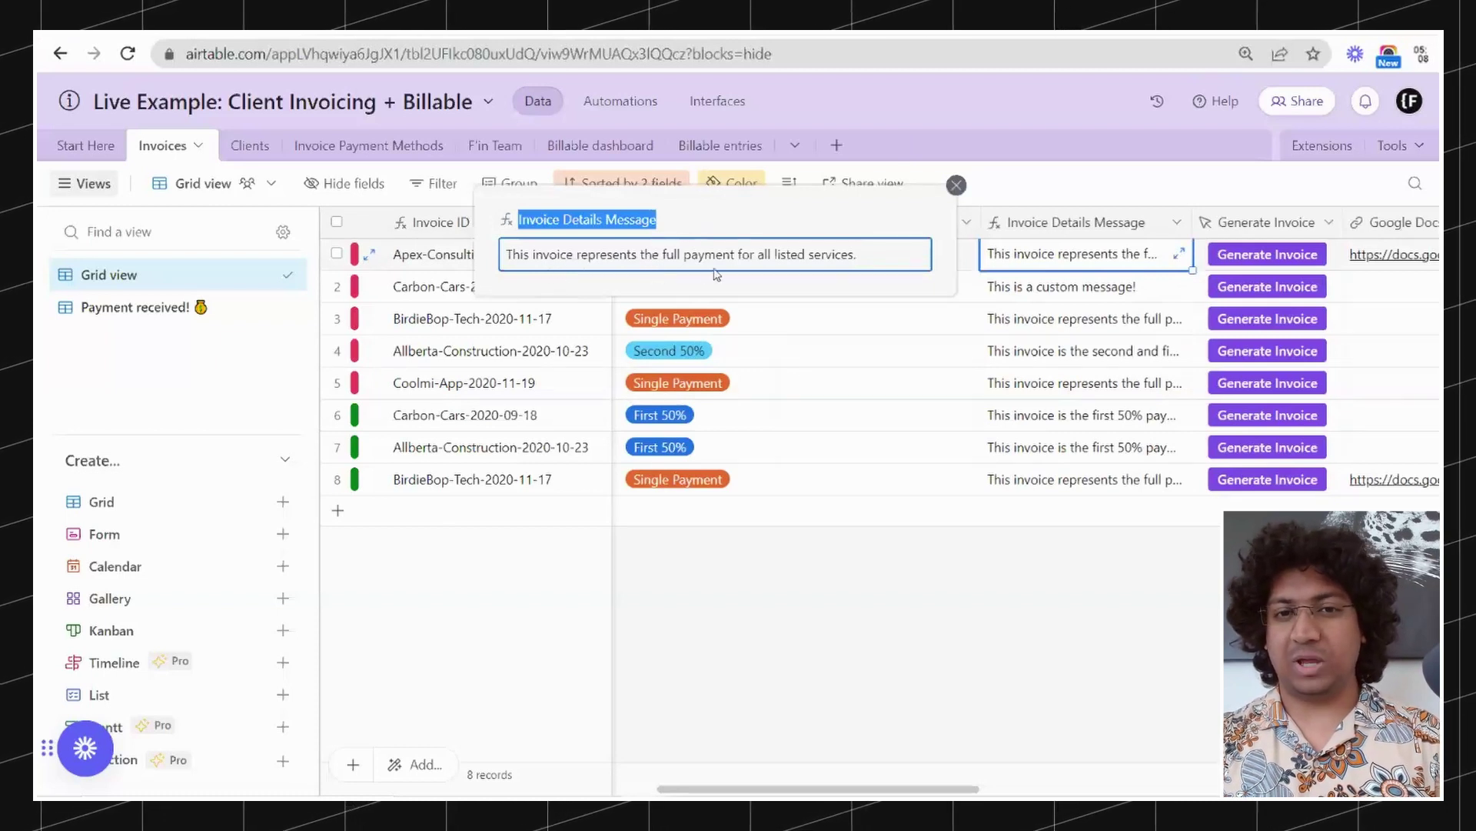
click(956, 186)
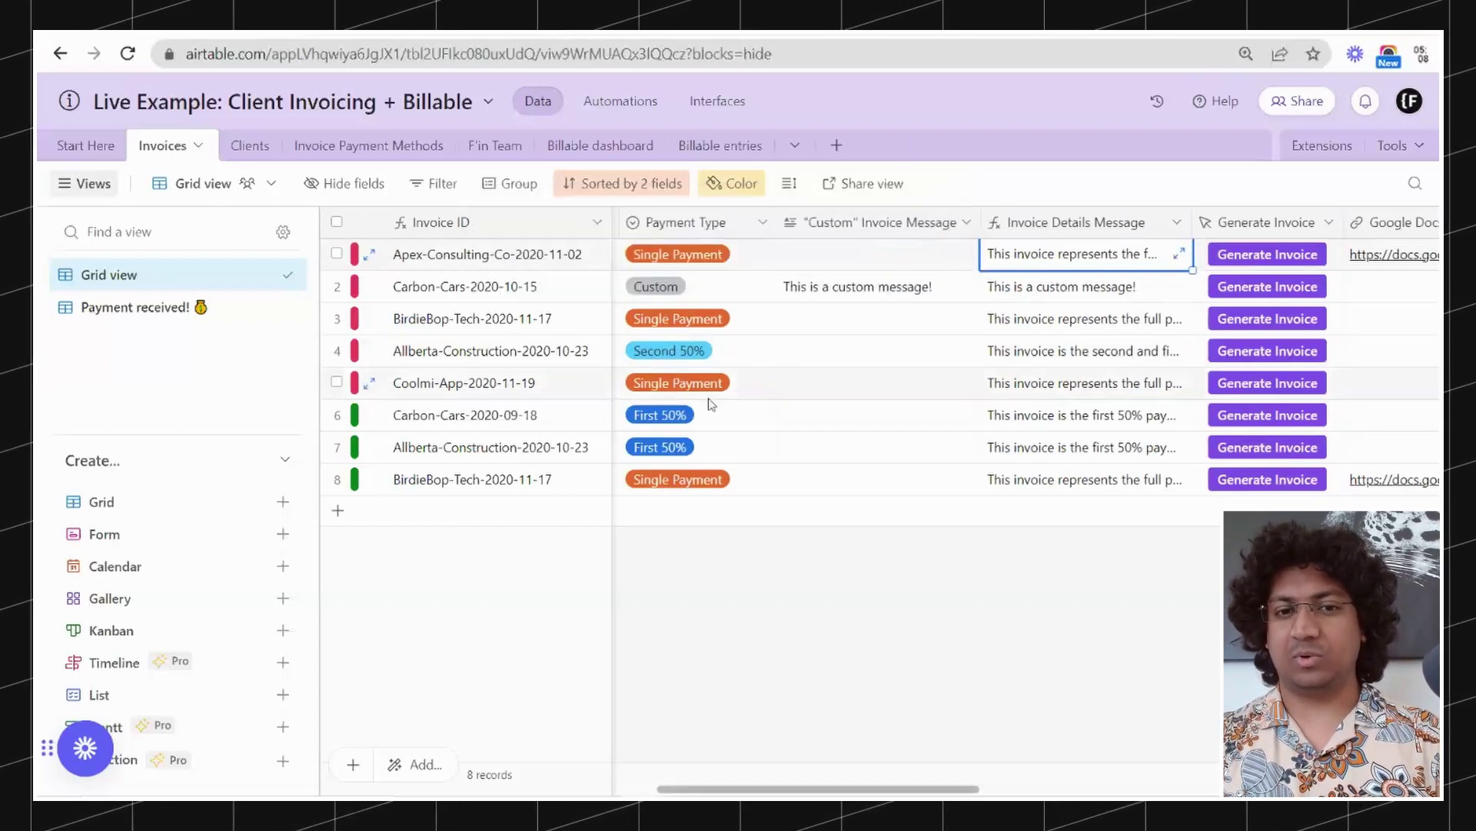
click(1149, 422)
click(1179, 419)
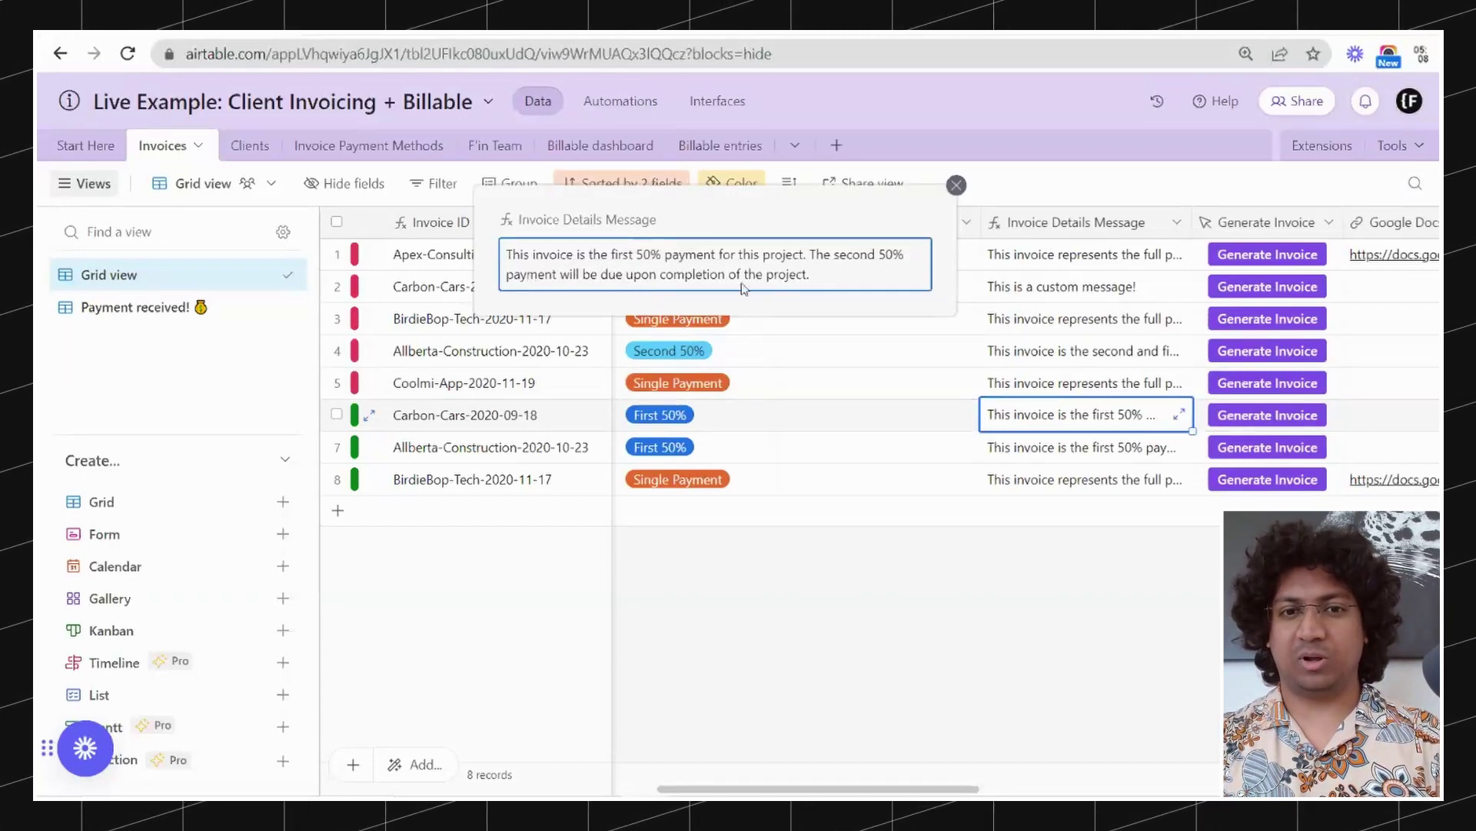
click(956, 185)
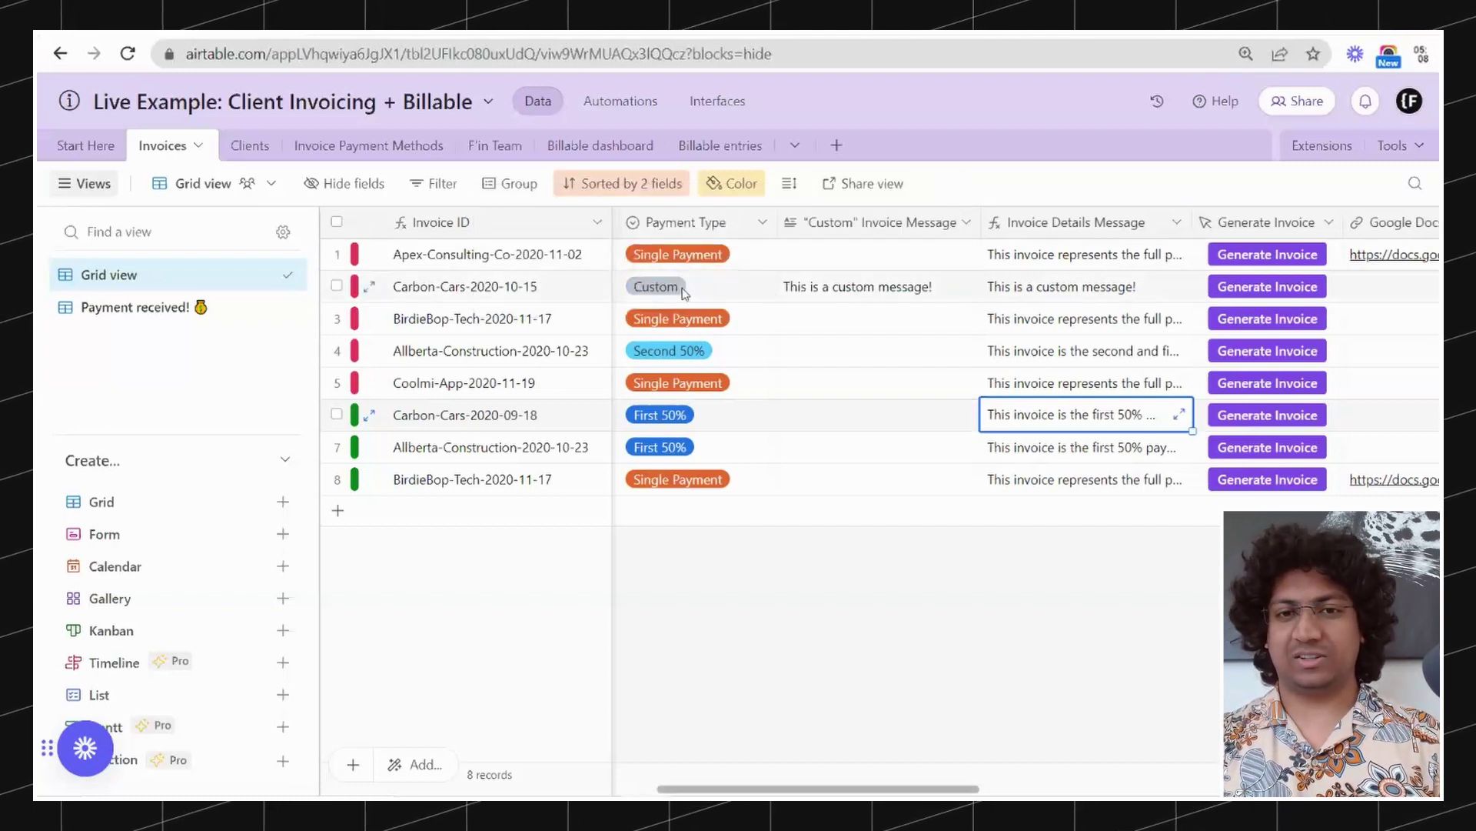
click(841, 290)
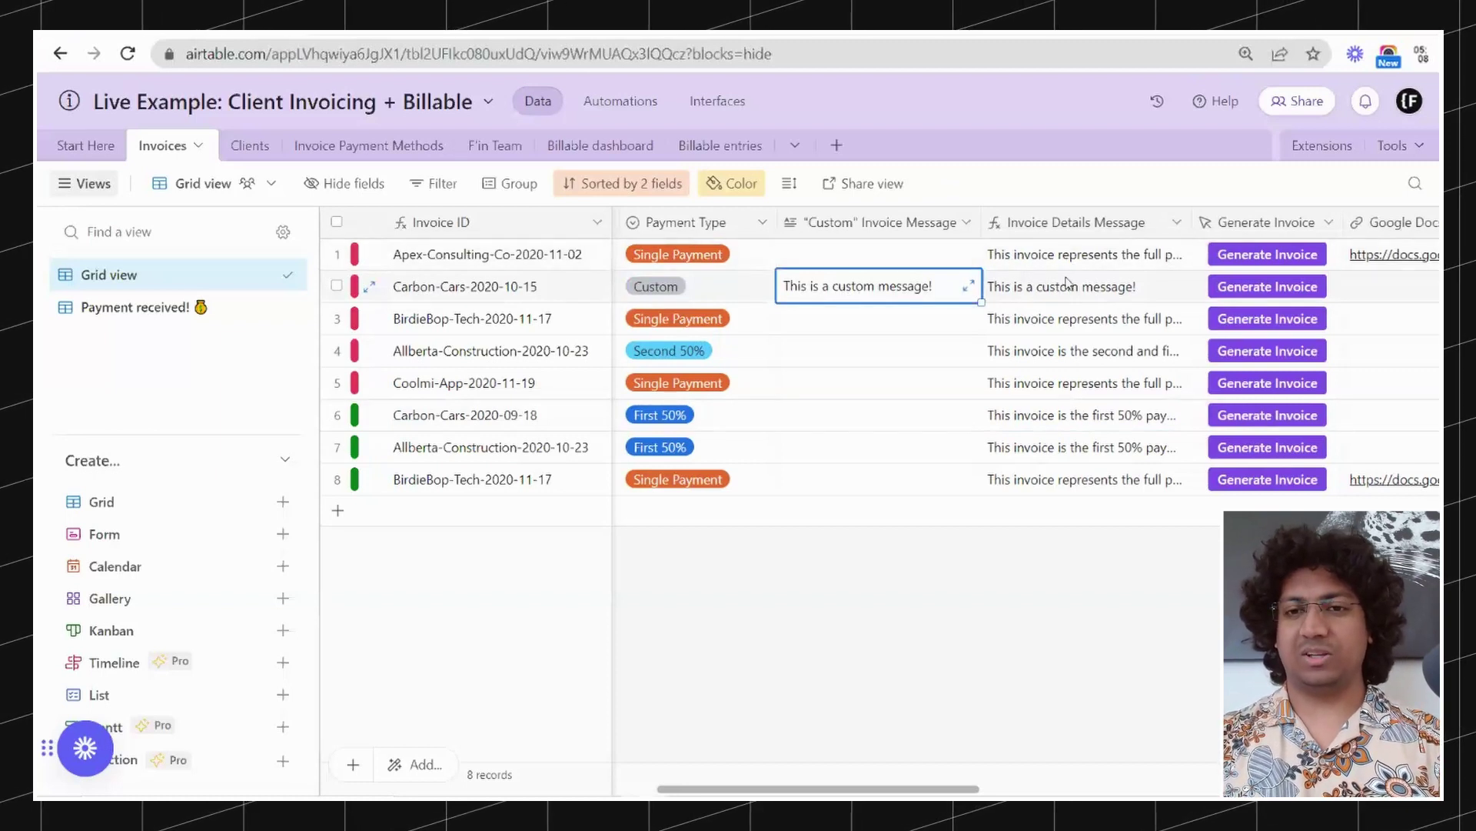
Scroll the Invoices grid right through every field up to Record ID, then slightly back left.
scroll(1069, 284, right, 4)
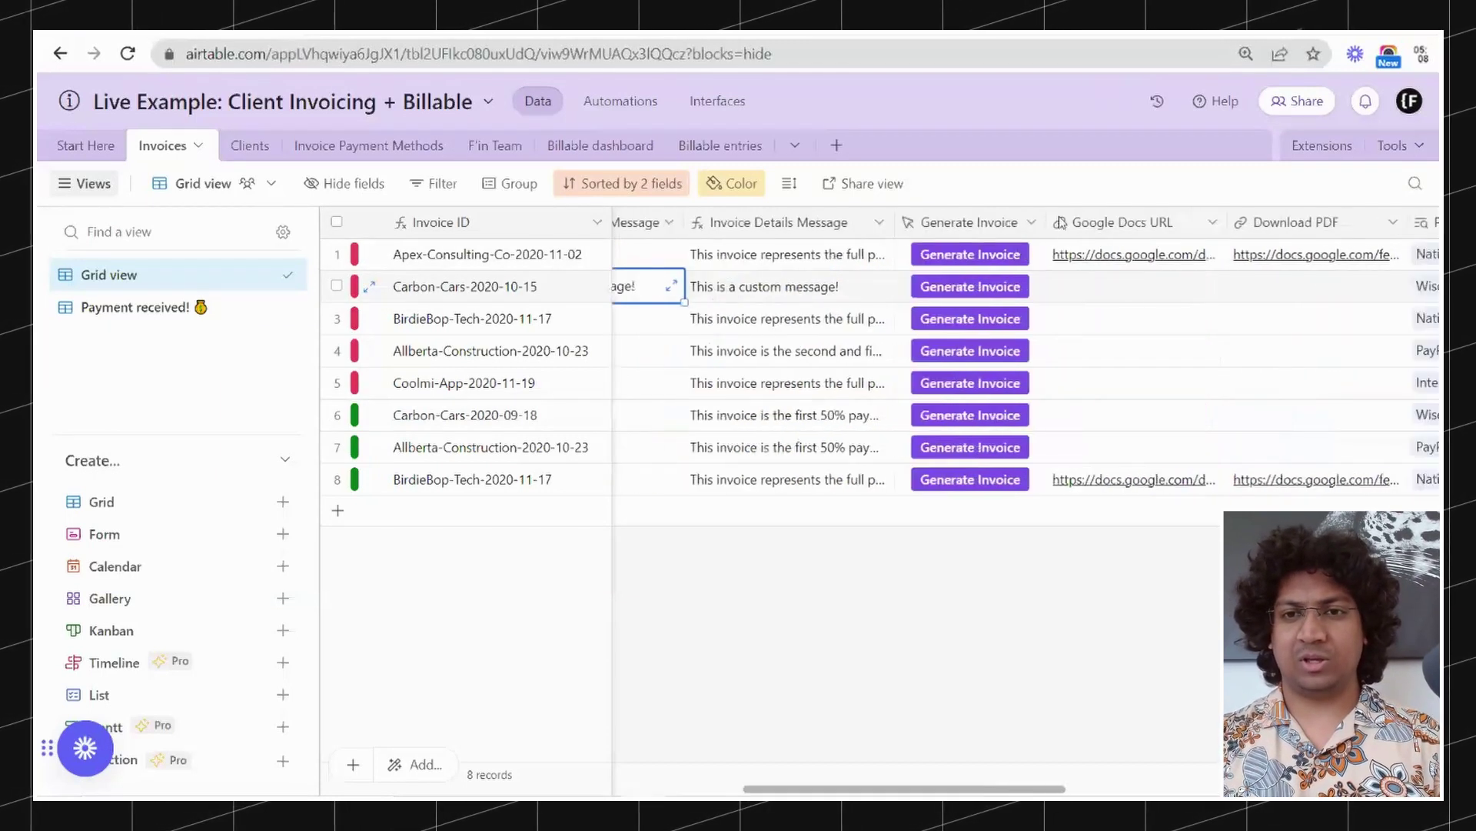
scroll(948, 371, right, 1)
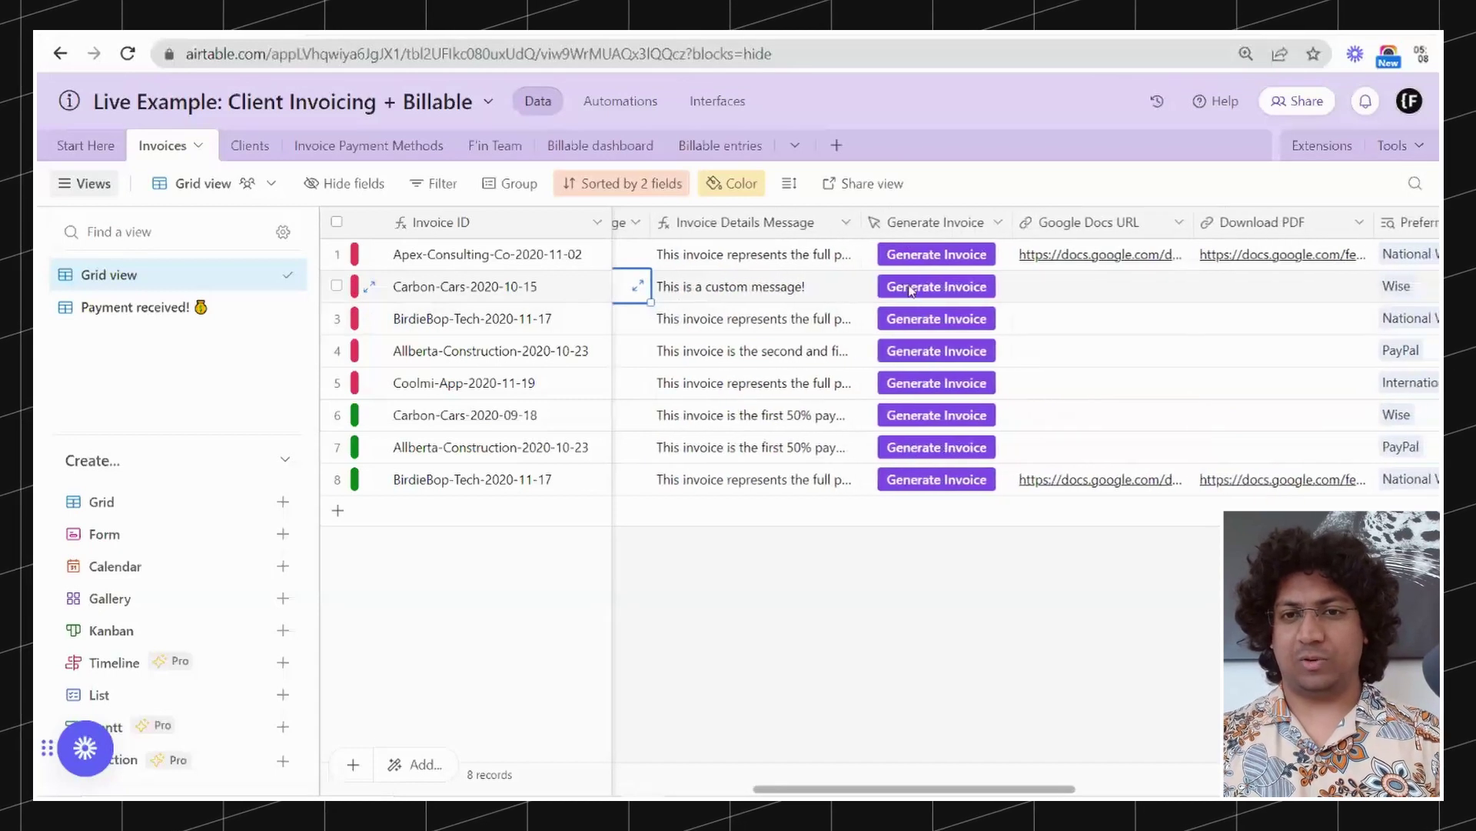
scroll(909, 289, right, 1)
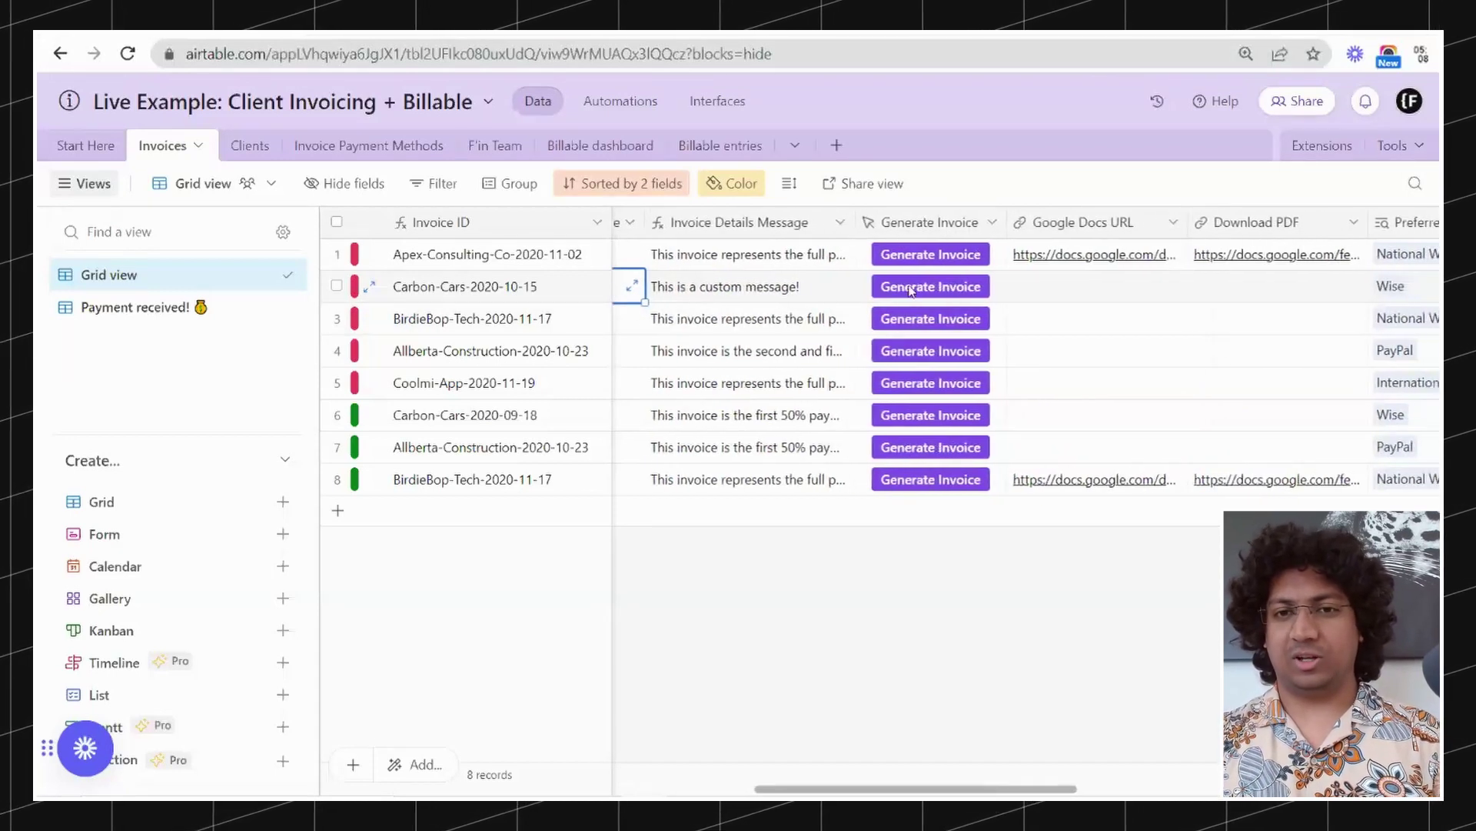
scroll(909, 289, right, 1)
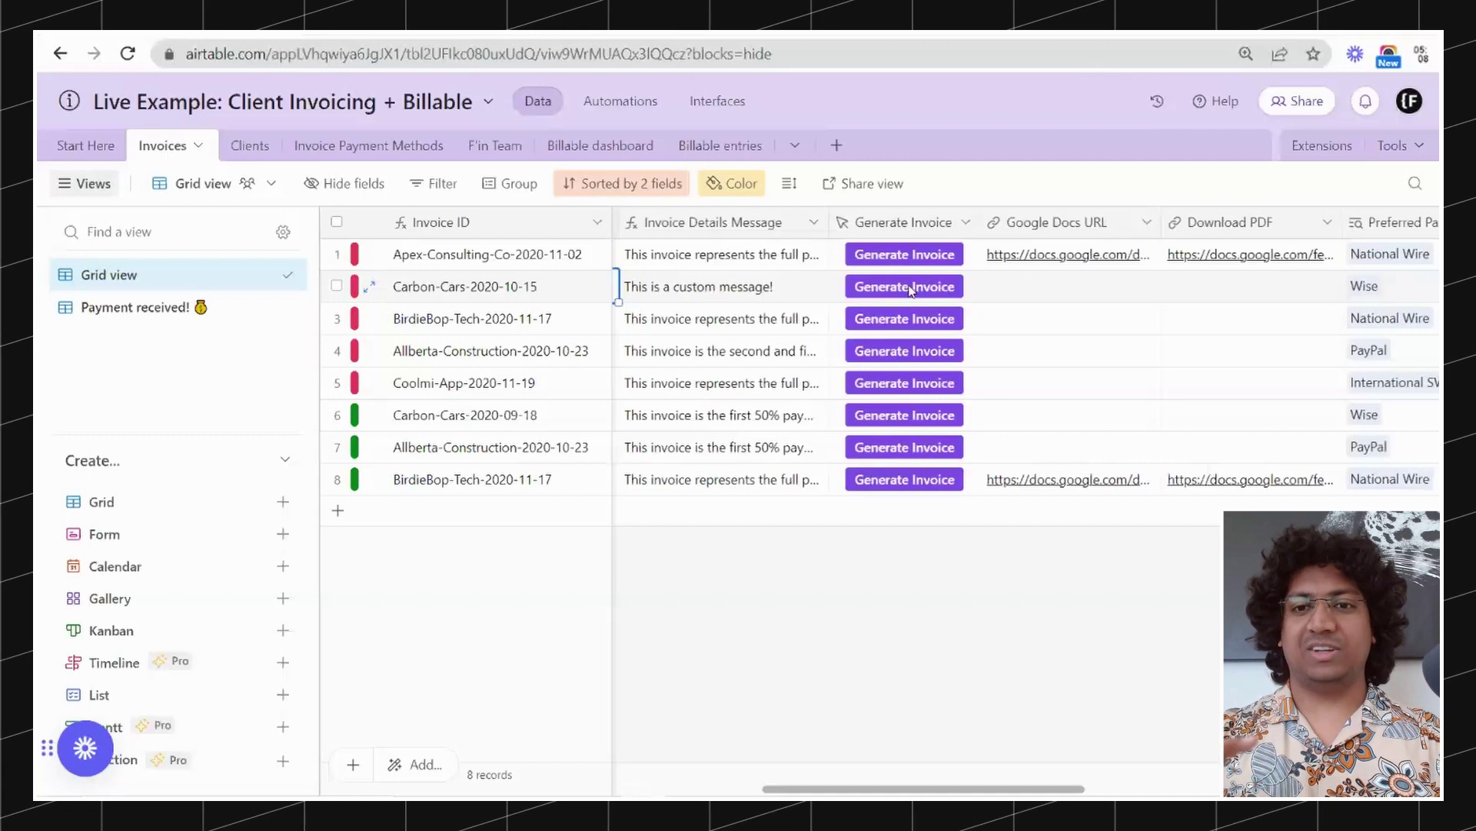
scroll(910, 289, right, 1)
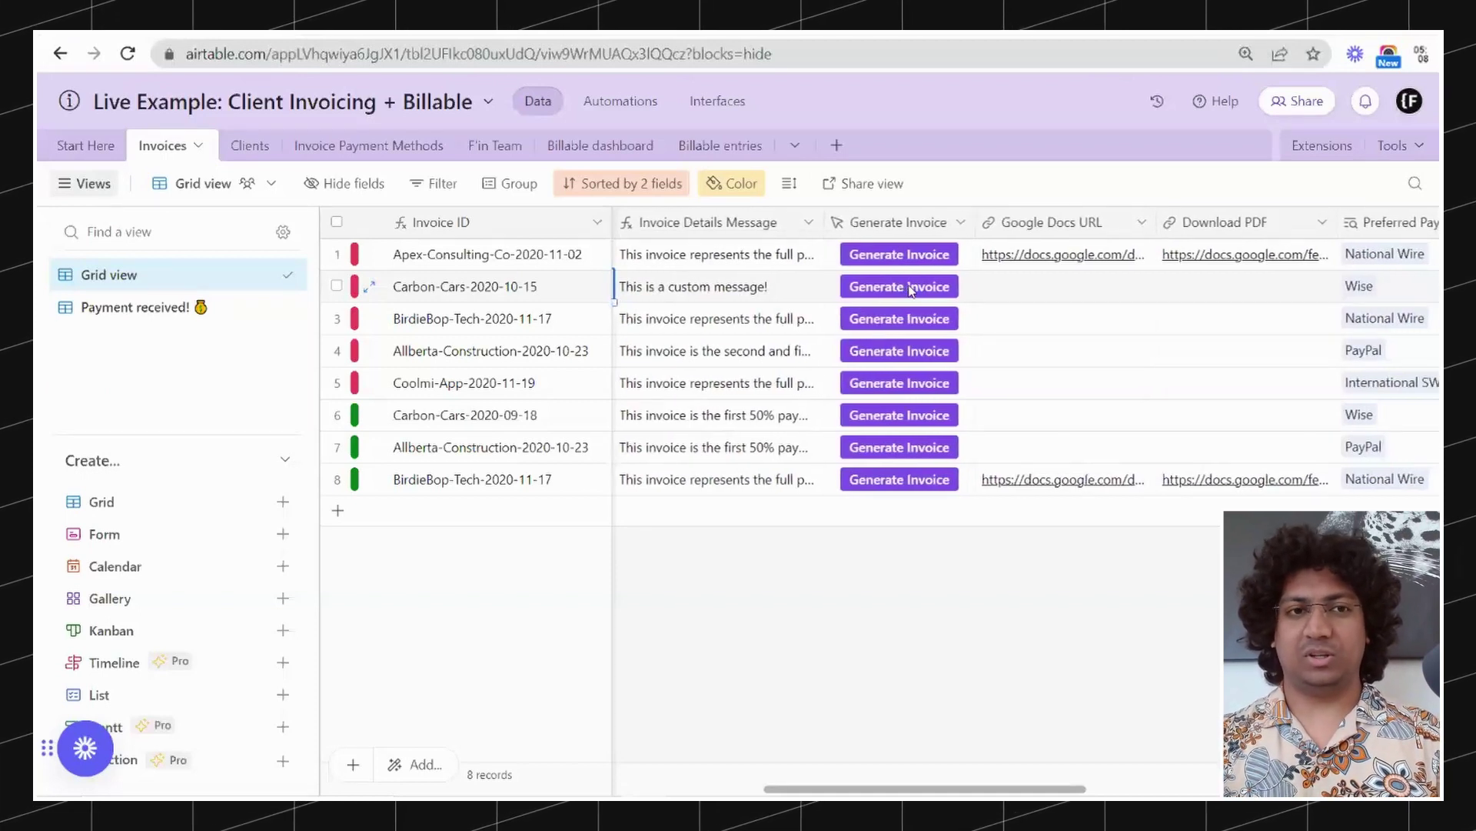
scroll(910, 289, right, 2)
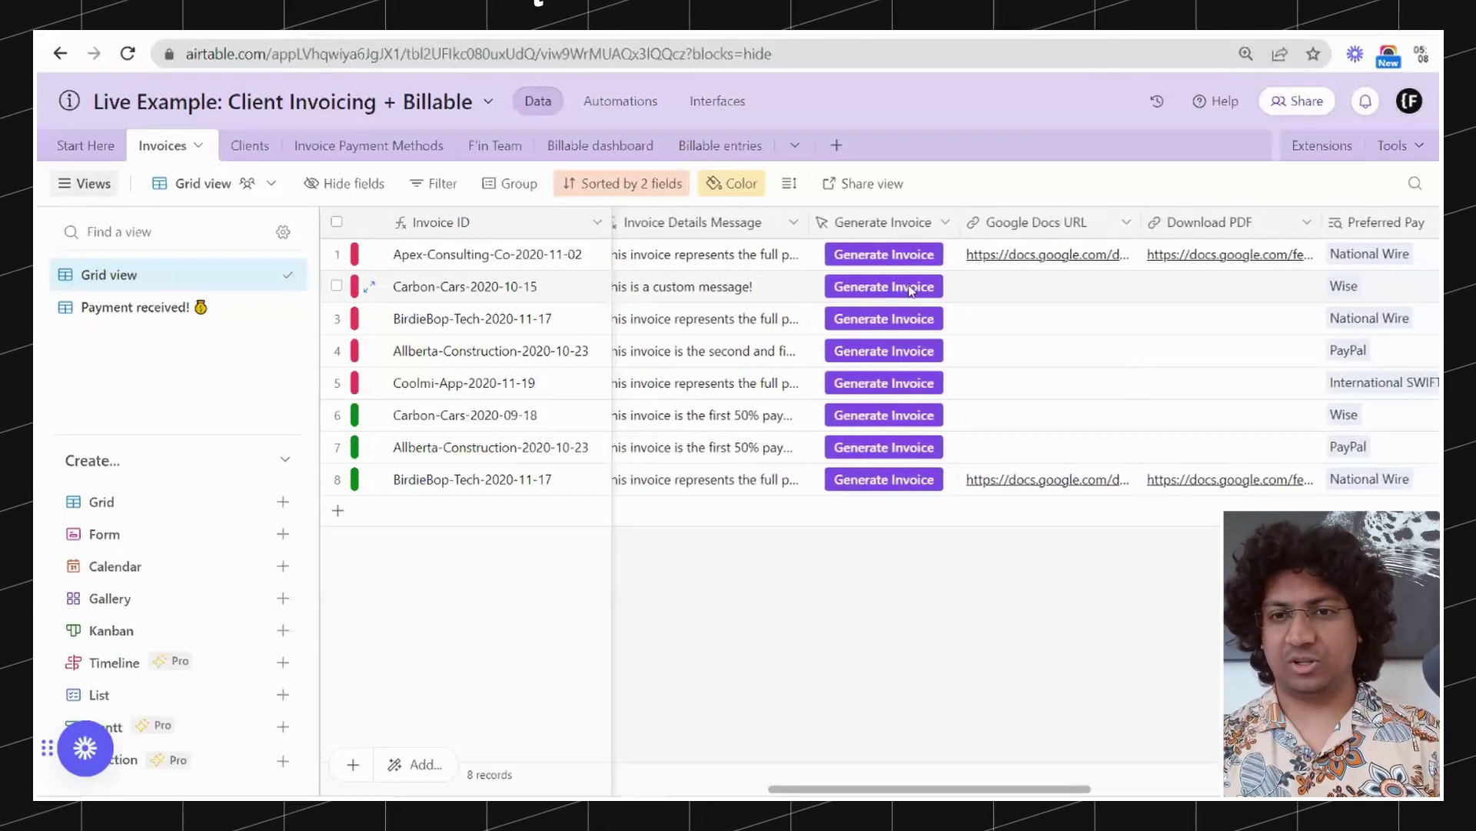
scroll(909, 289, right, 10)
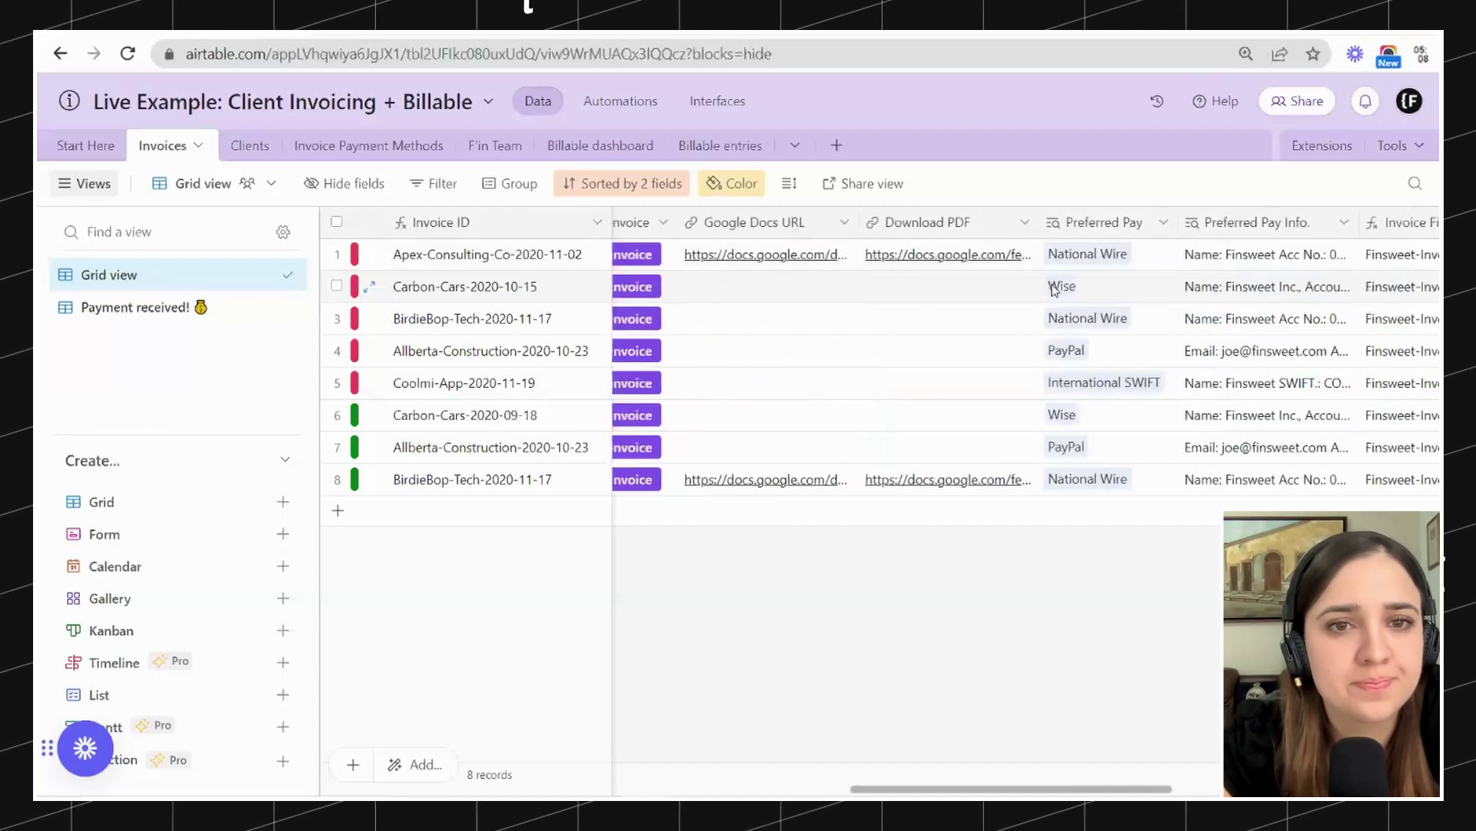
scroll(1063, 229, right, 3)
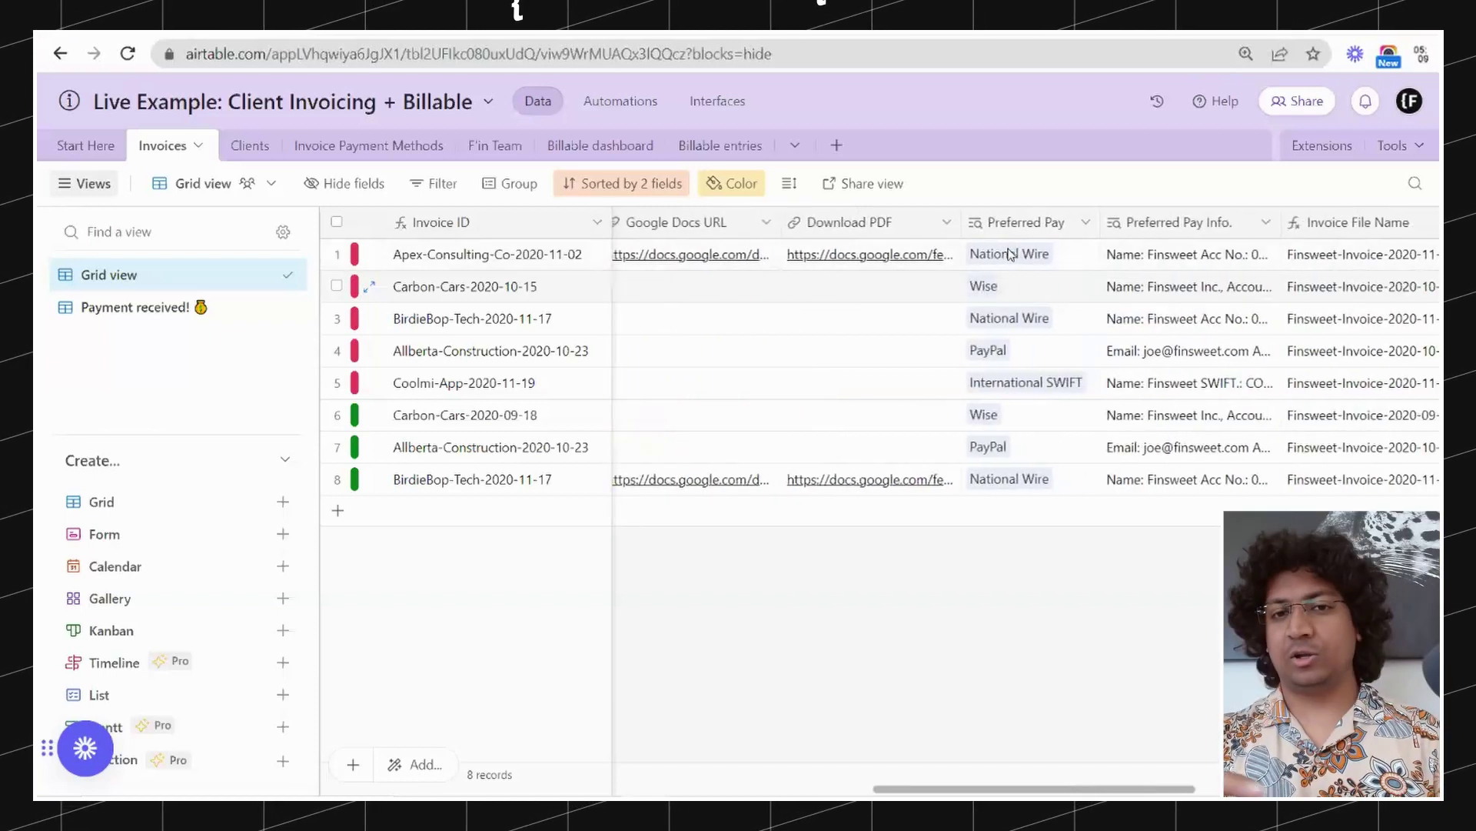
scroll(1010, 254, right, 1)
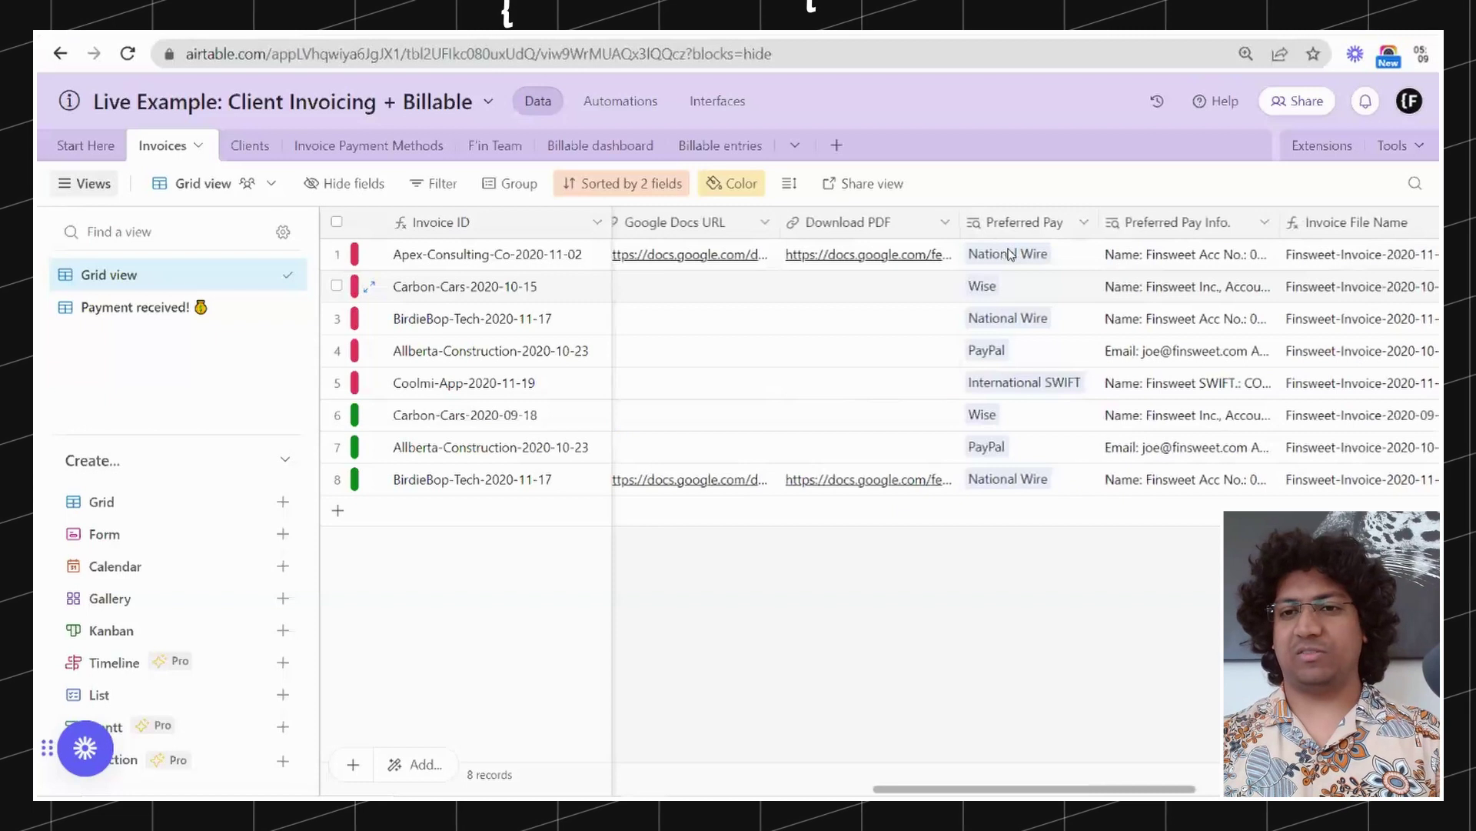
scroll(1010, 254, right, 14)
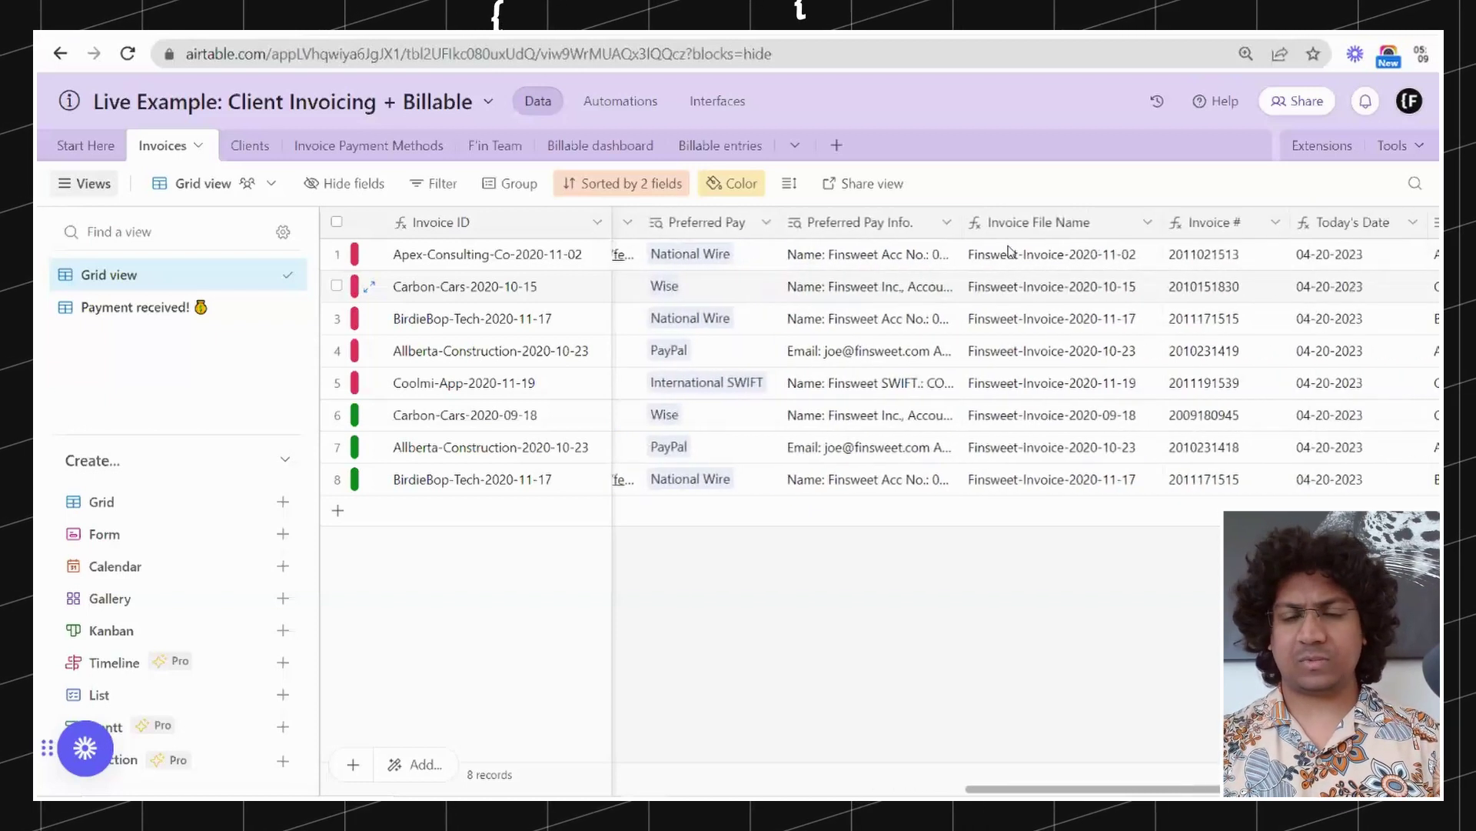
scroll(1019, 234, right, 3)
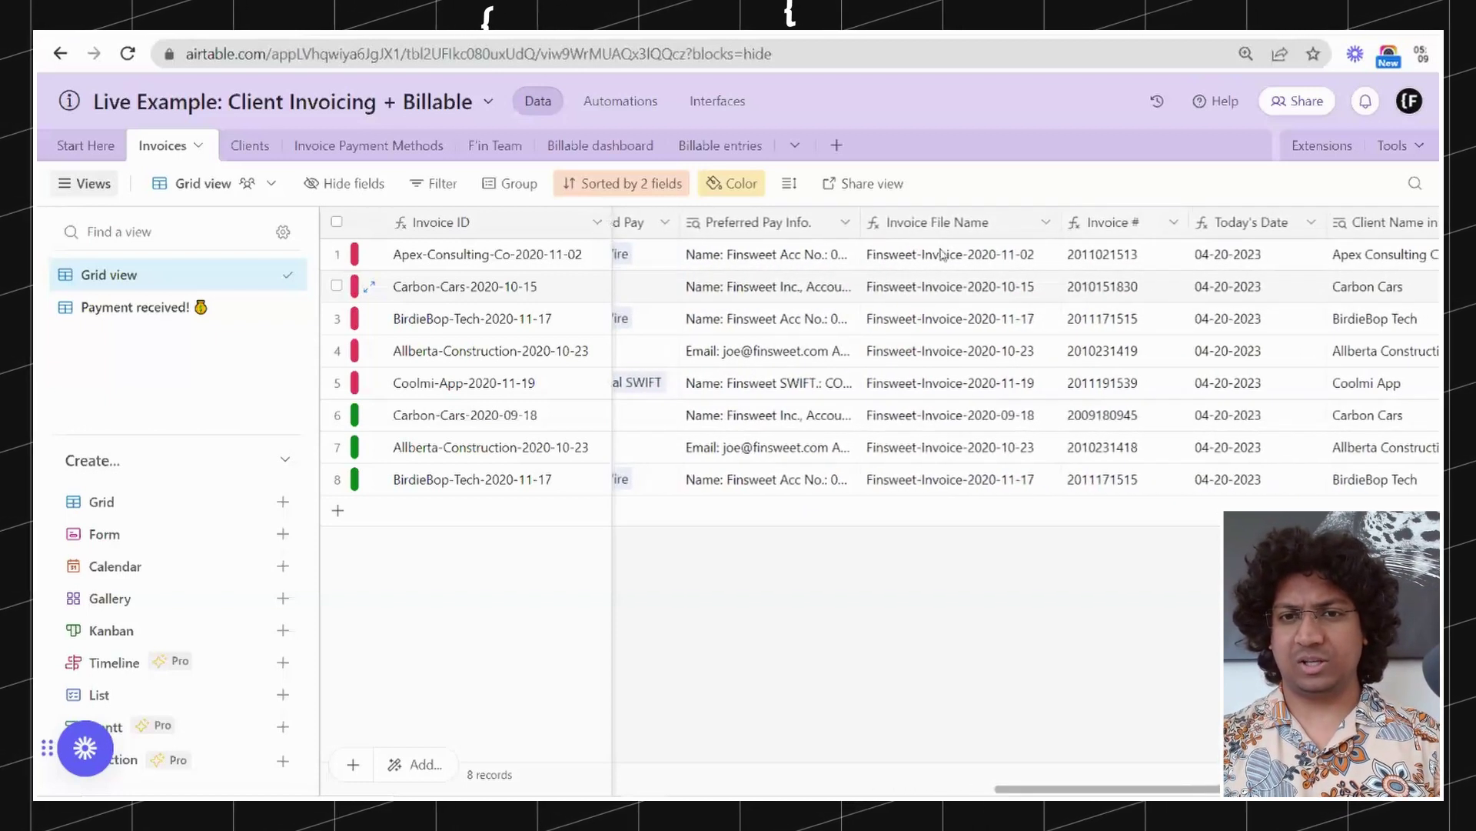
scroll(906, 249, right, 1)
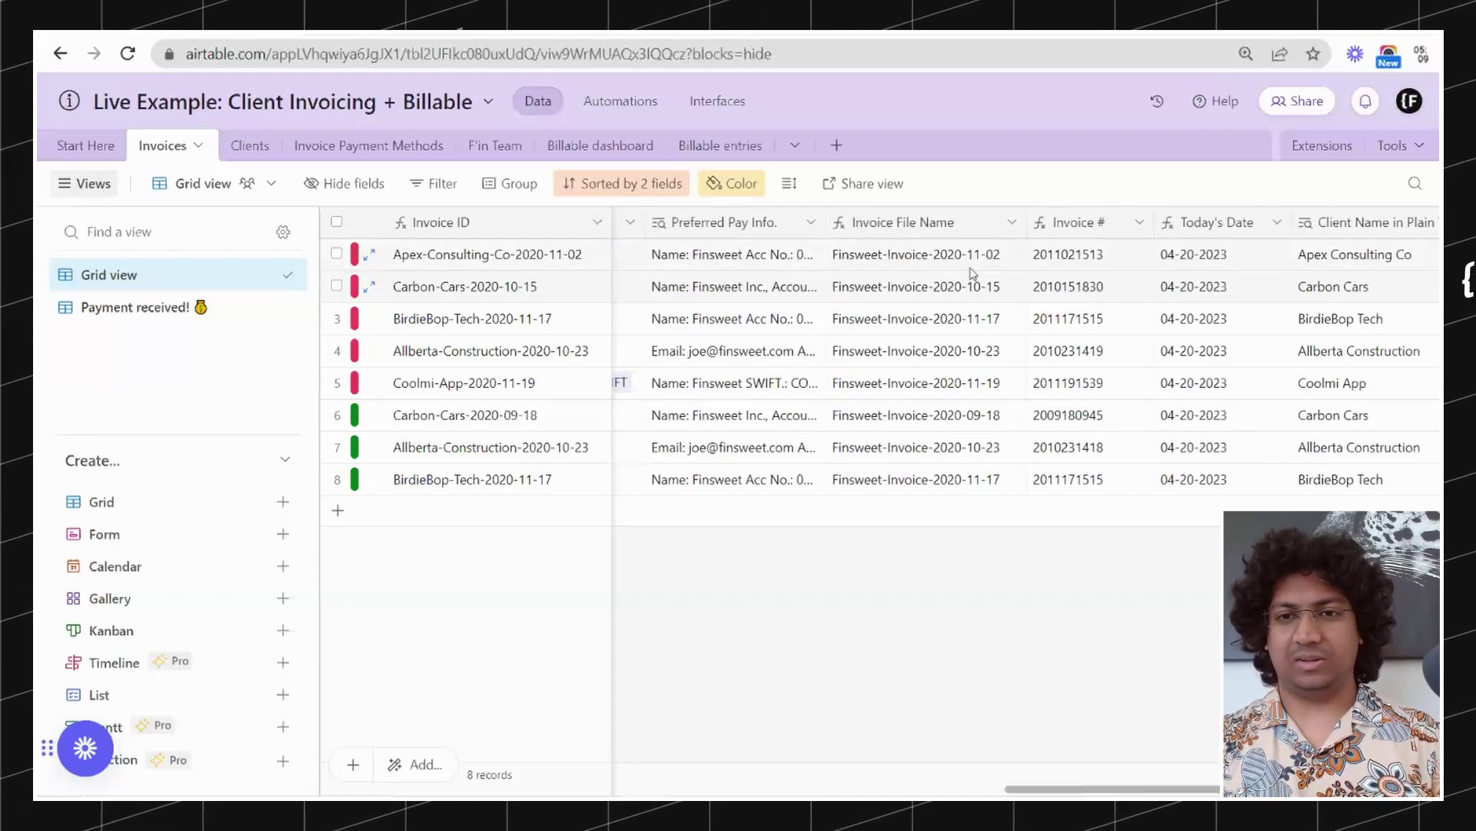
scroll(972, 270, right, 9)
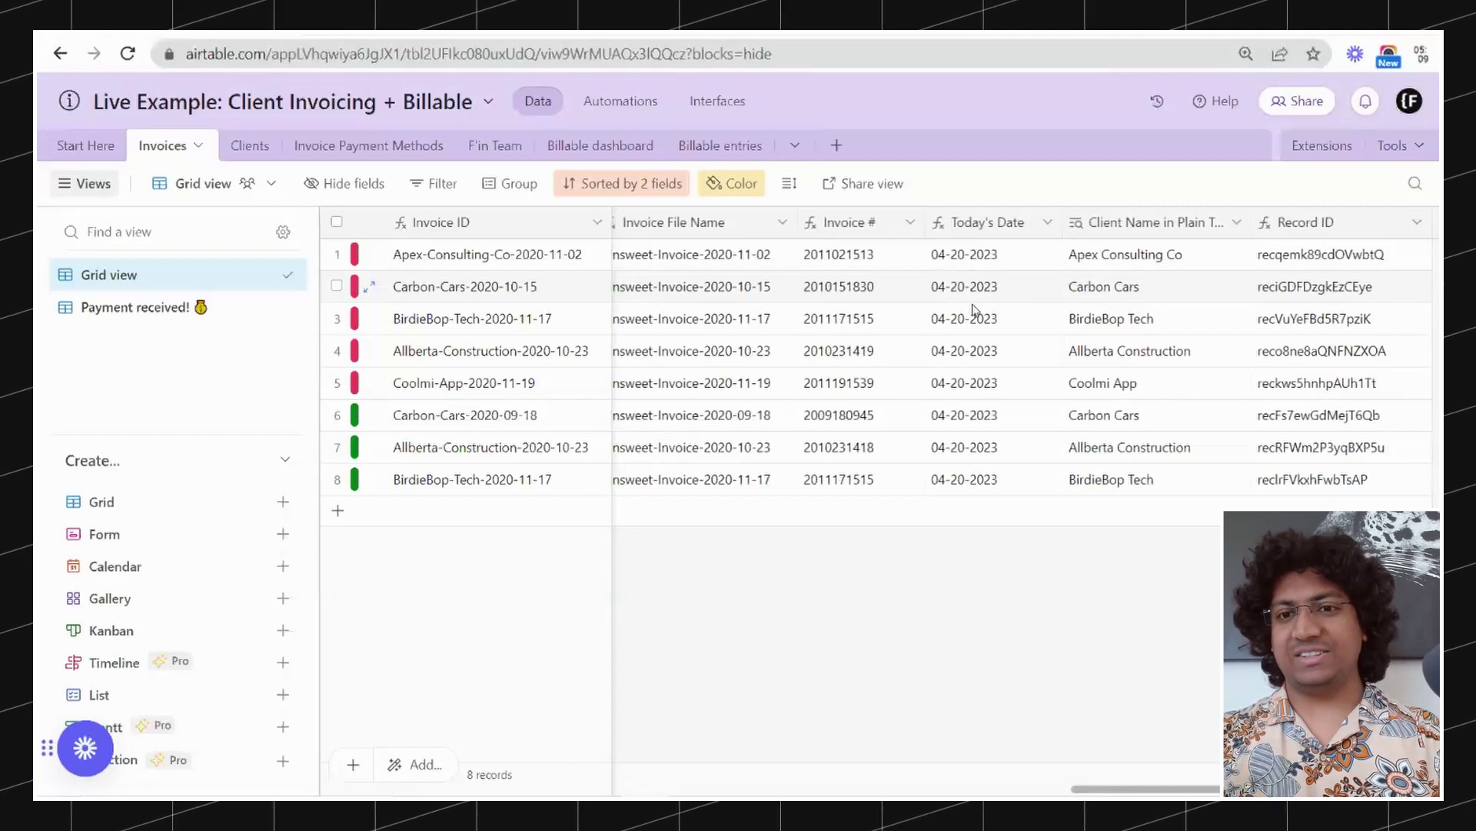
scroll(972, 309, right, 1)
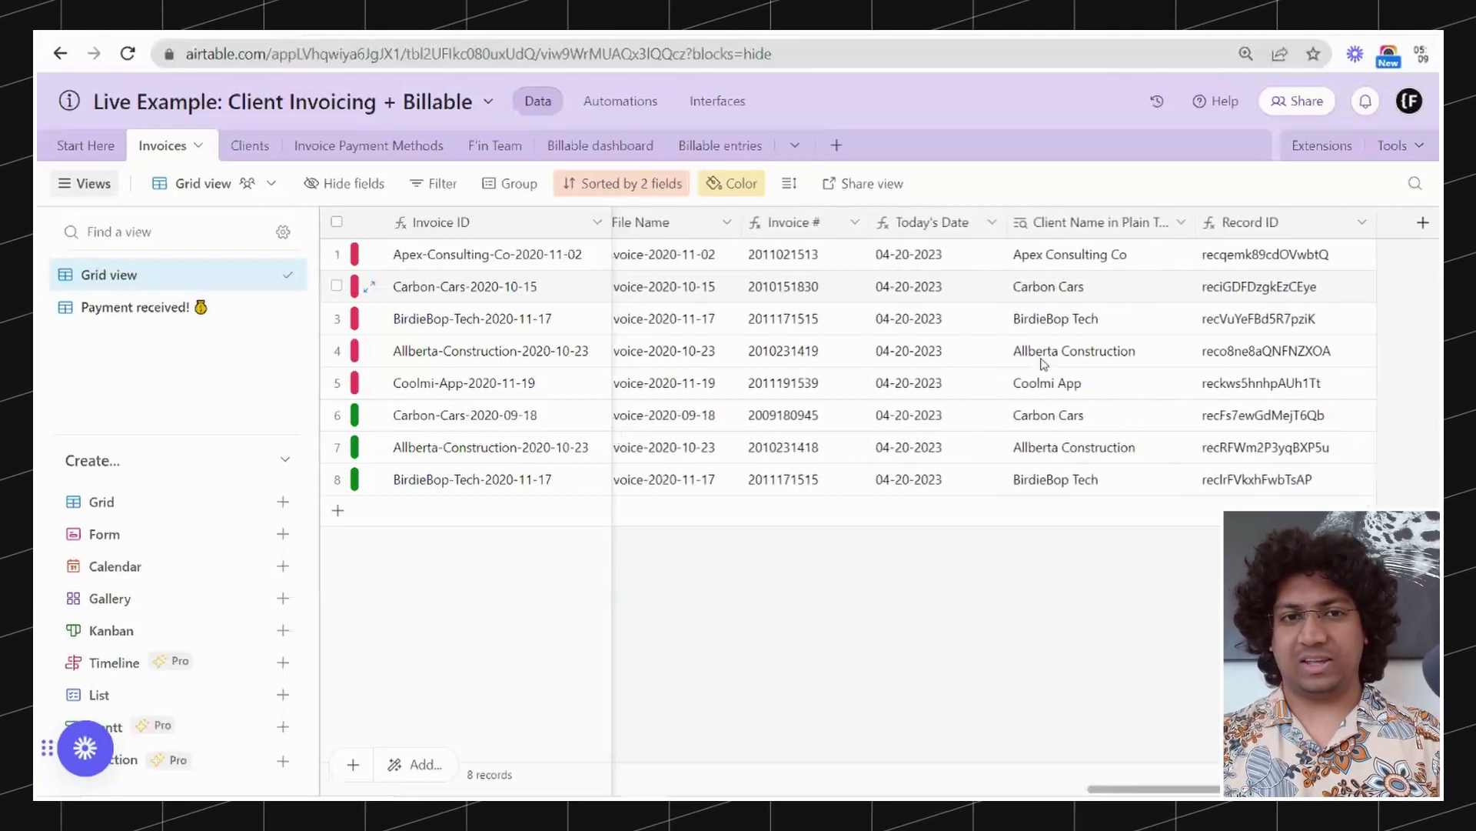
scroll(1045, 364, left, 5)
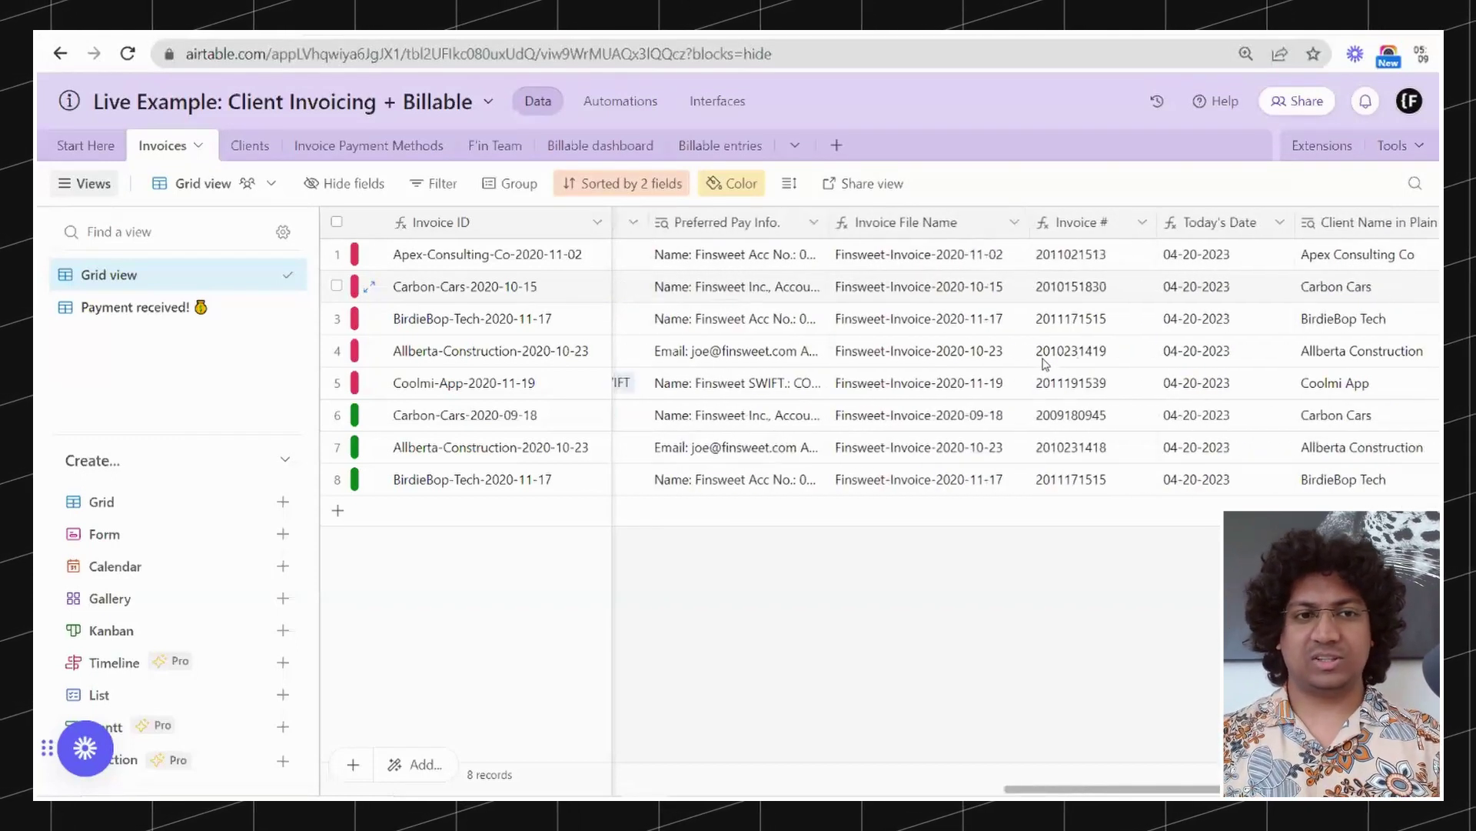
scroll(1046, 363, left, 10)
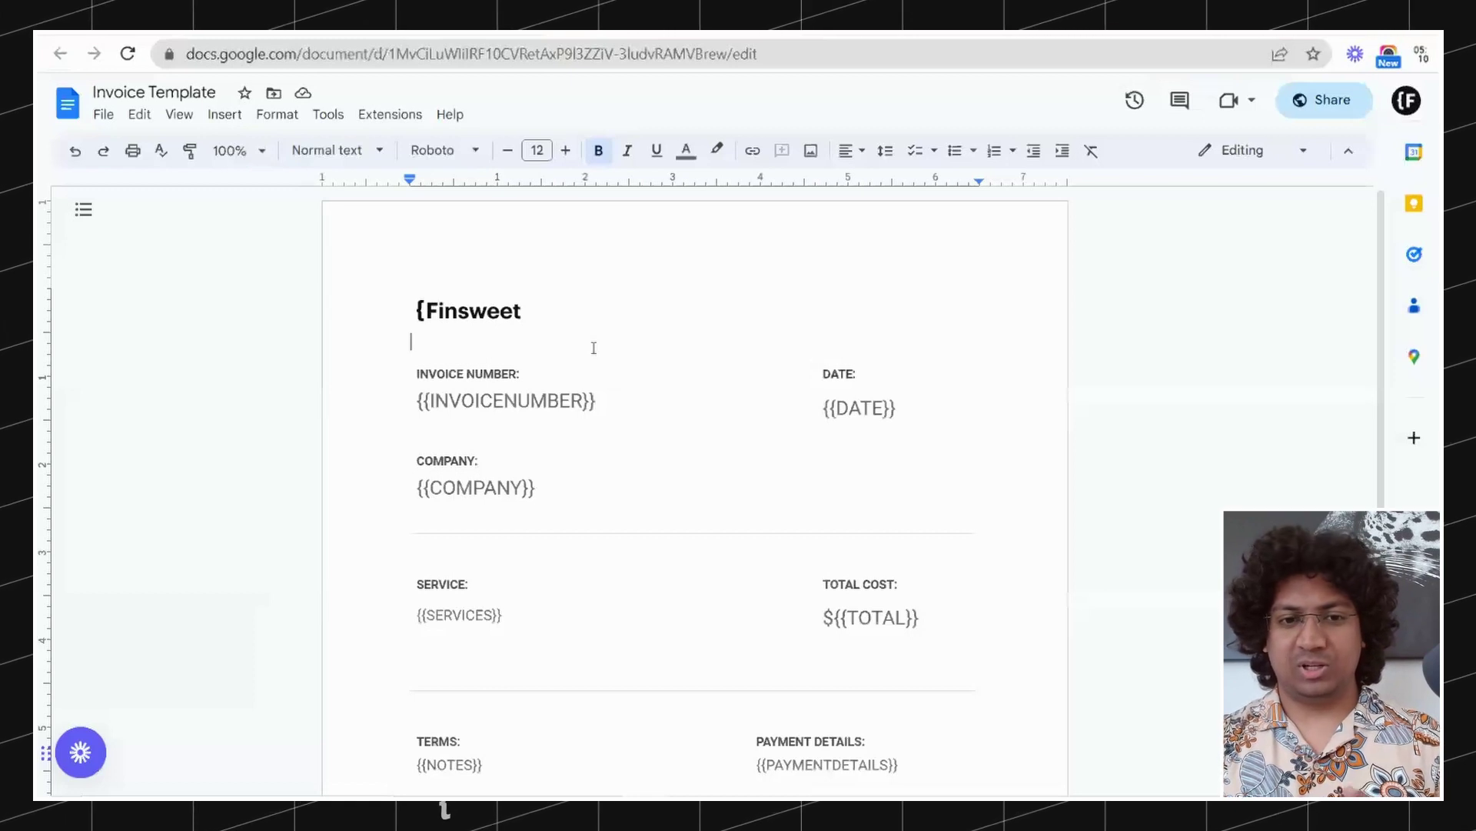
Scroll through the Invoice Template to review its {{INVOICENUMBER}}, {{DATE}} and {{COMPANY}} placeholders.
scroll(594, 348, down, 3)
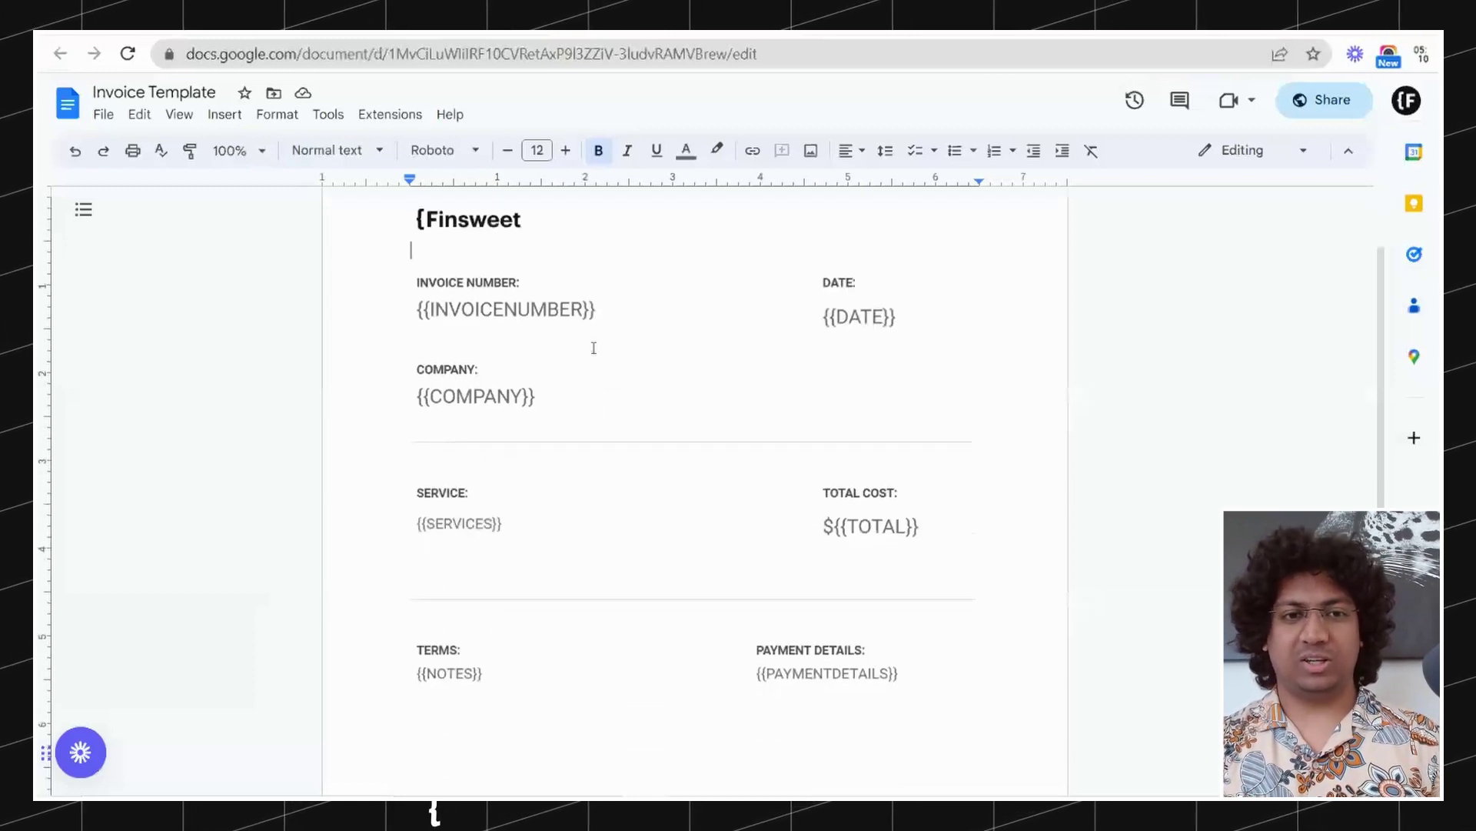
scroll(594, 345, up, 3)
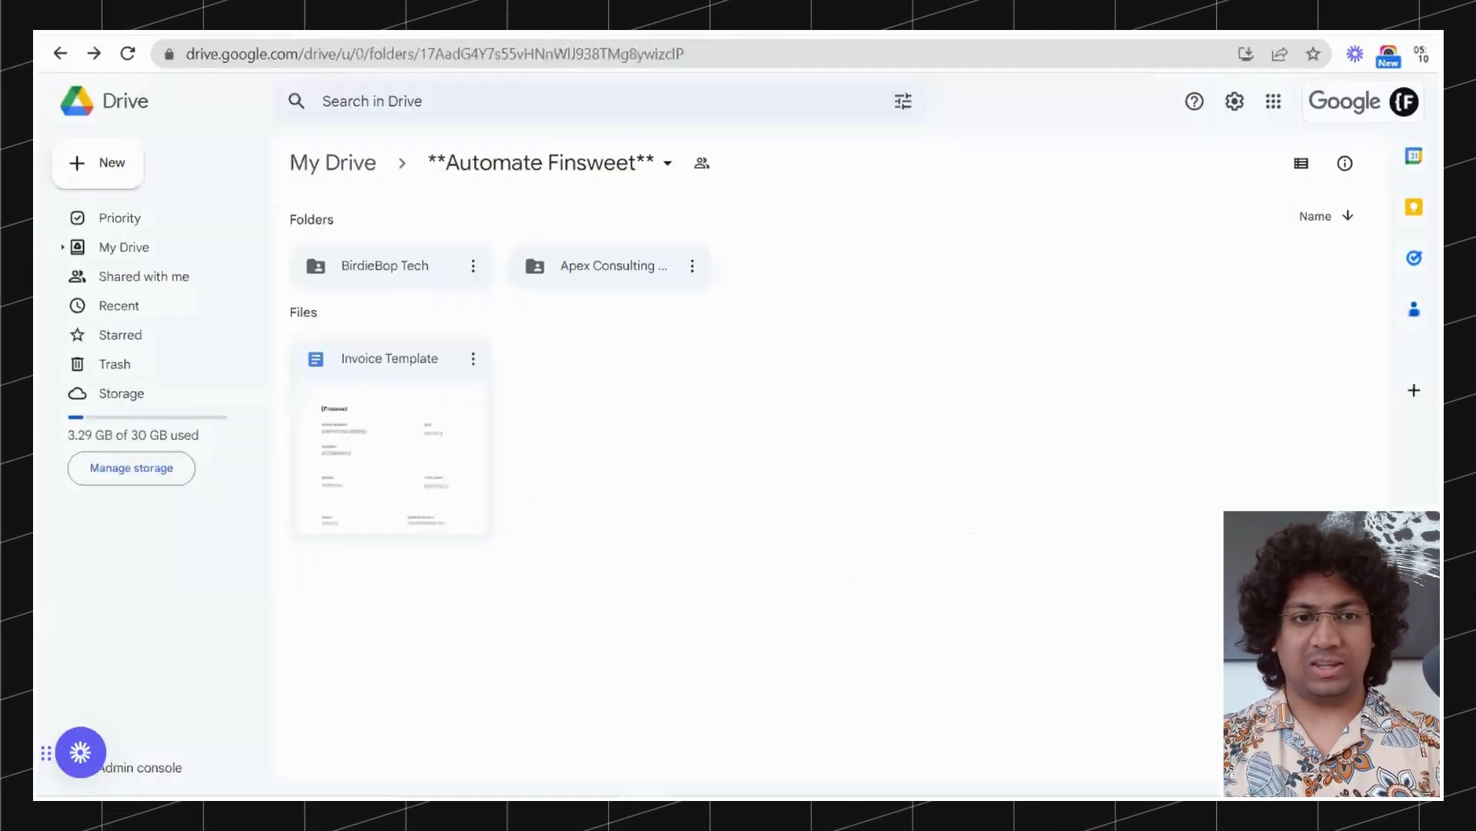
Look inside the Apex Consulting Co folder, then return to Automate Finsweet and open BirdieBop Tech.
double_click(589, 268)
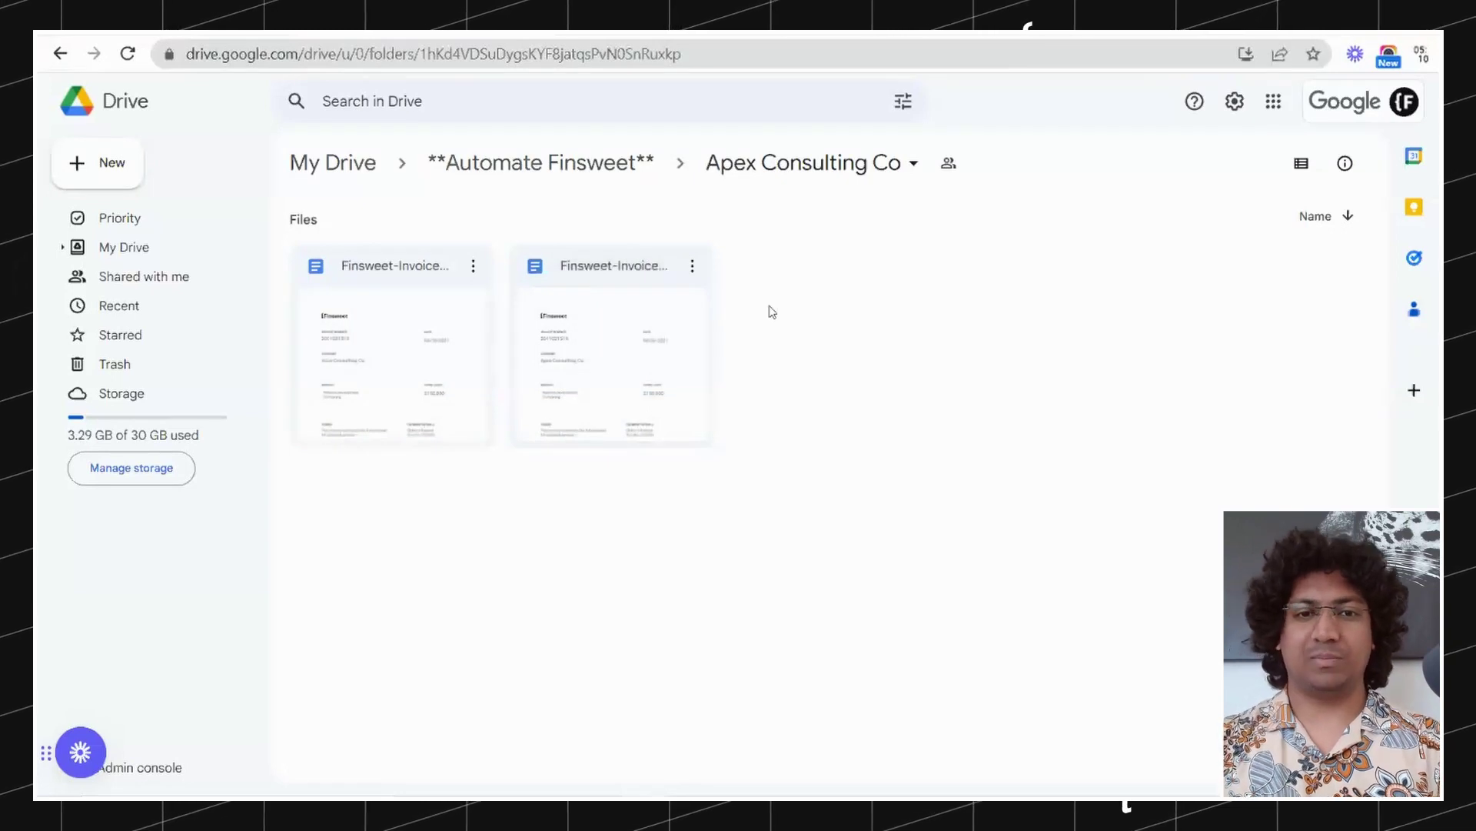
click(603, 180)
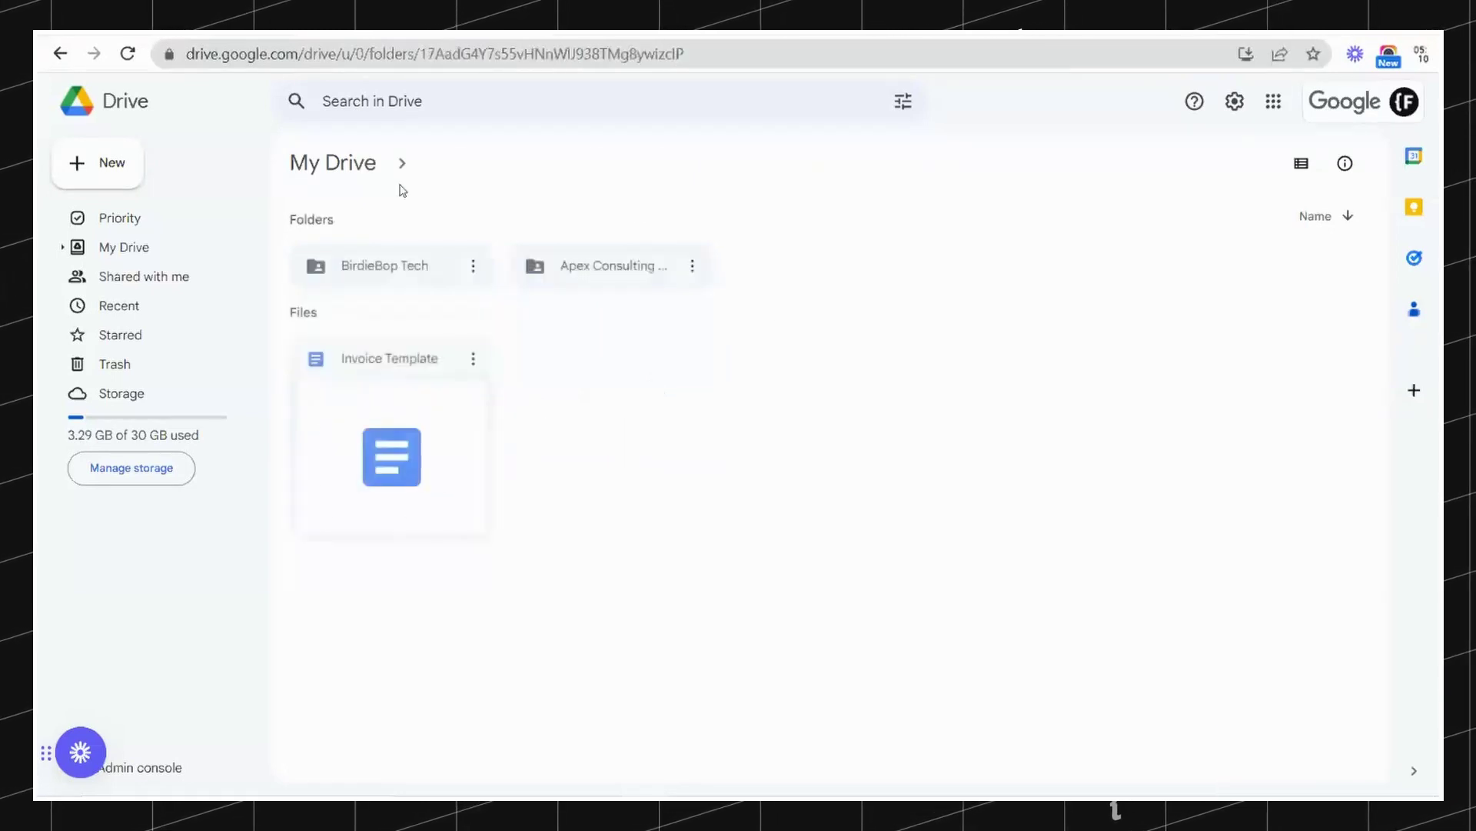
click(386, 271)
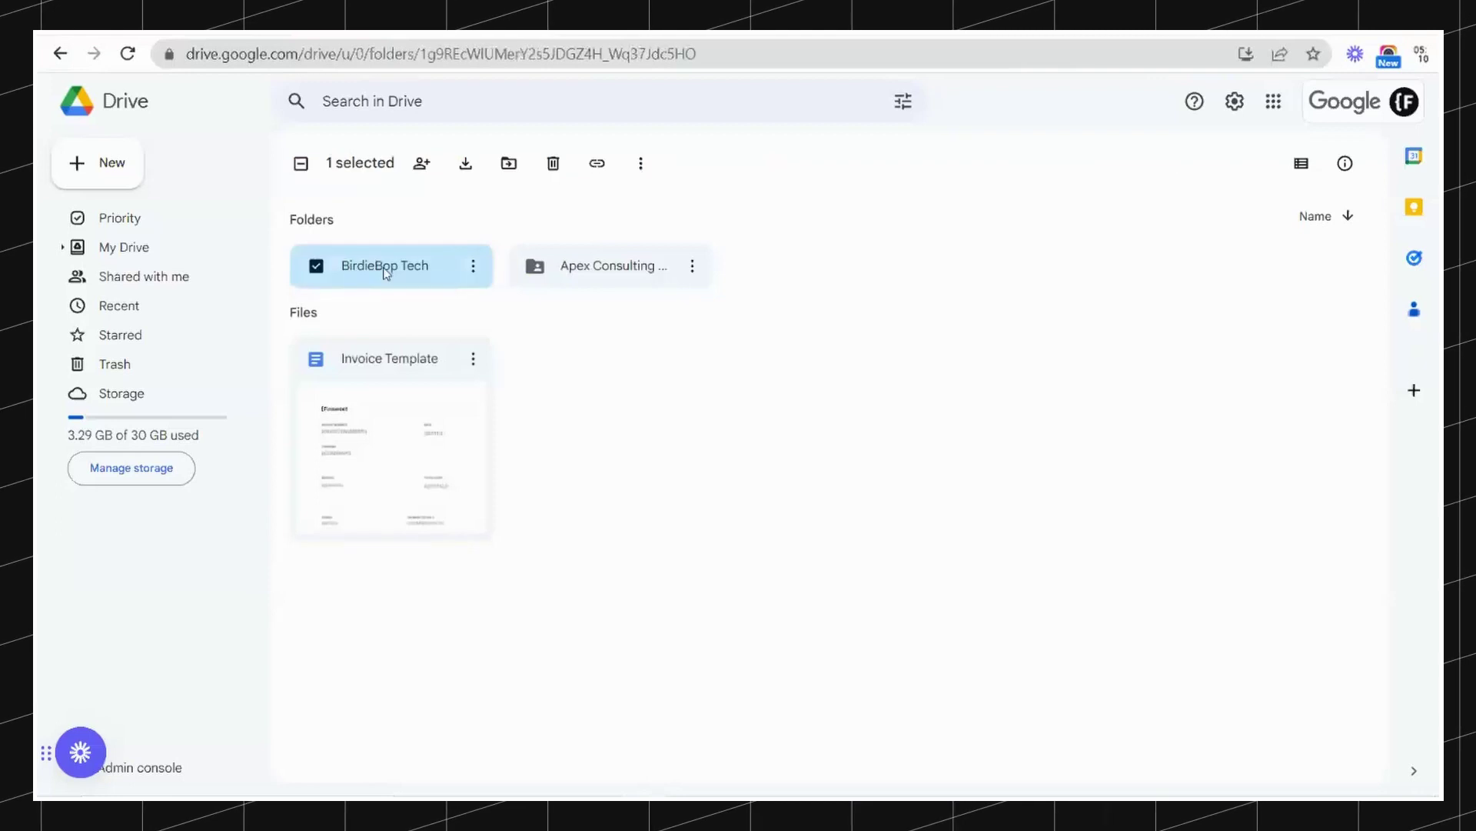
double_click(386, 272)
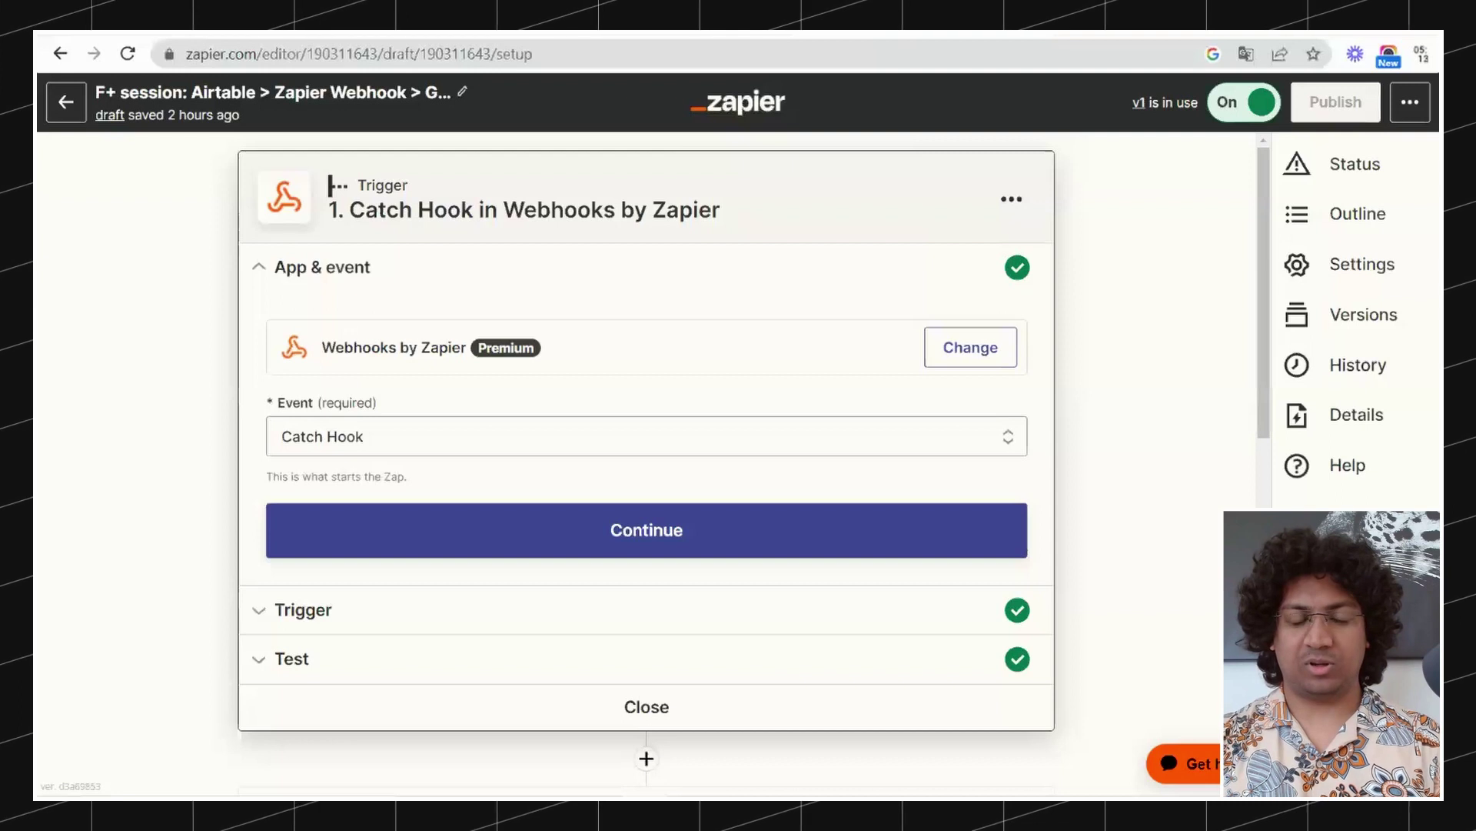
Inspect the Catch Hook trigger's test results and its app and event settings.
click(310, 660)
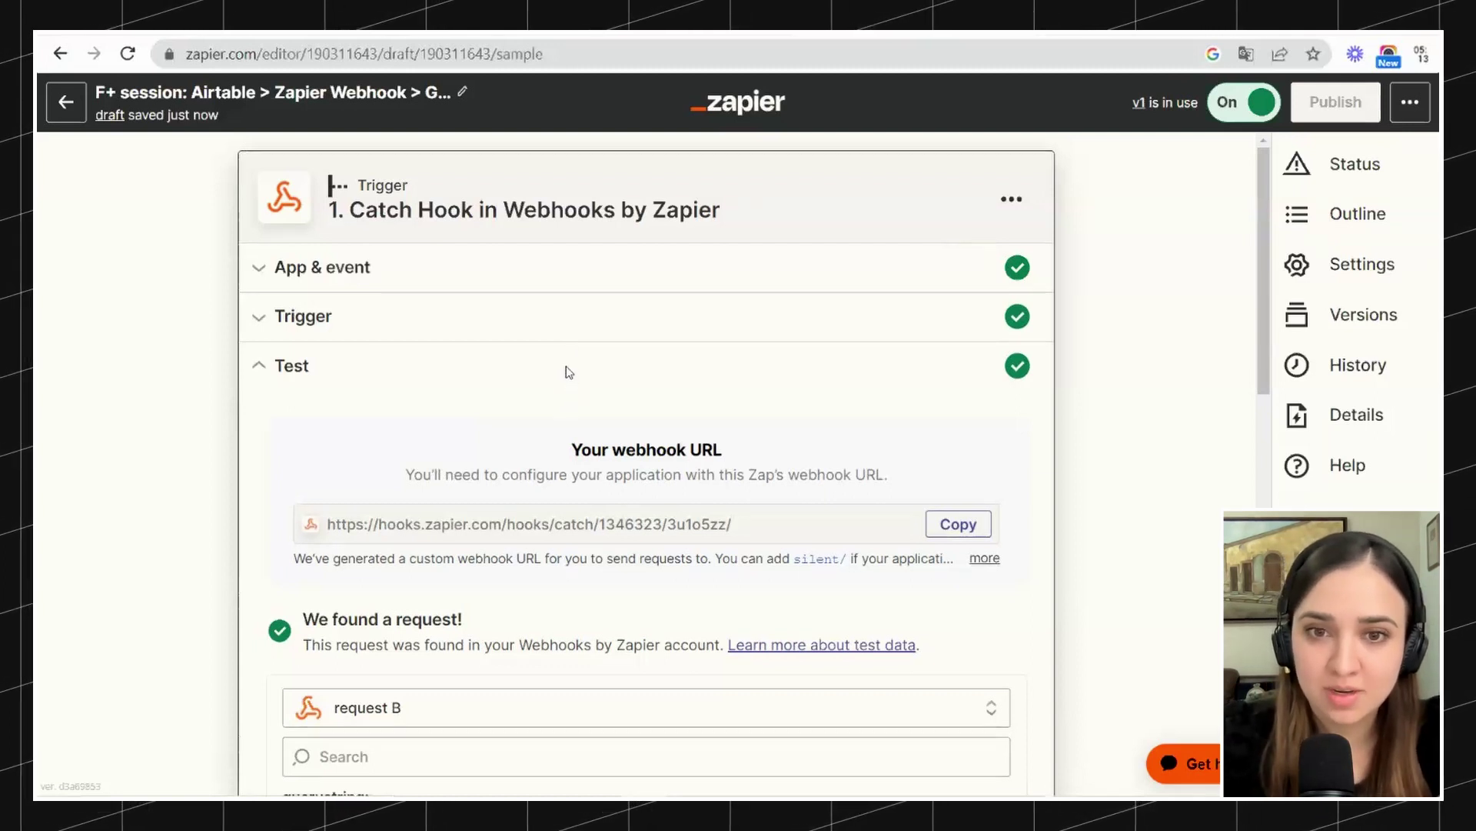
click(378, 275)
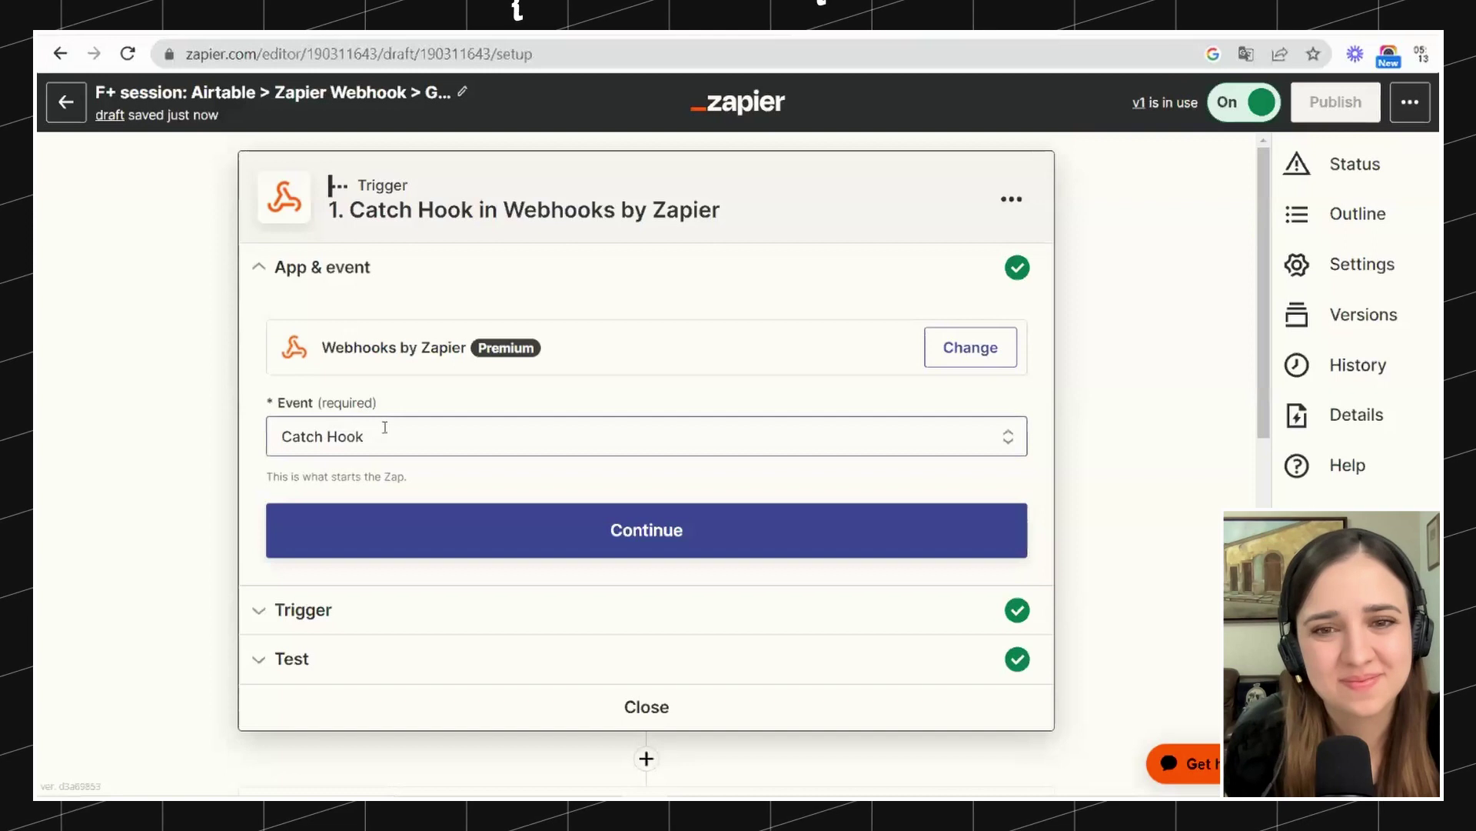
click(338, 676)
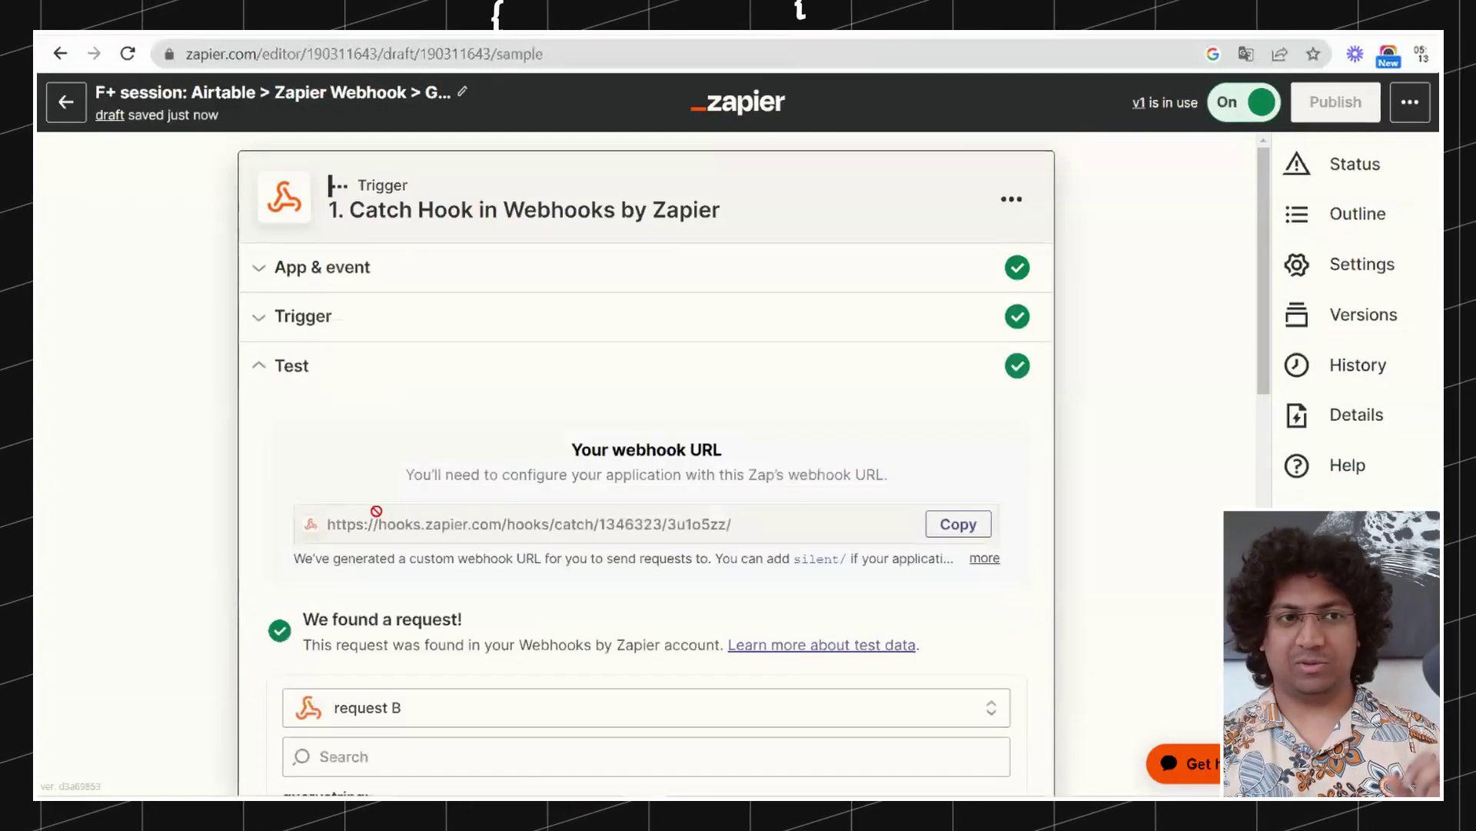
Copy the Catch Hook webhook URL to the clipboard and return to the Airtable base.
scroll(530, 429, down, 2)
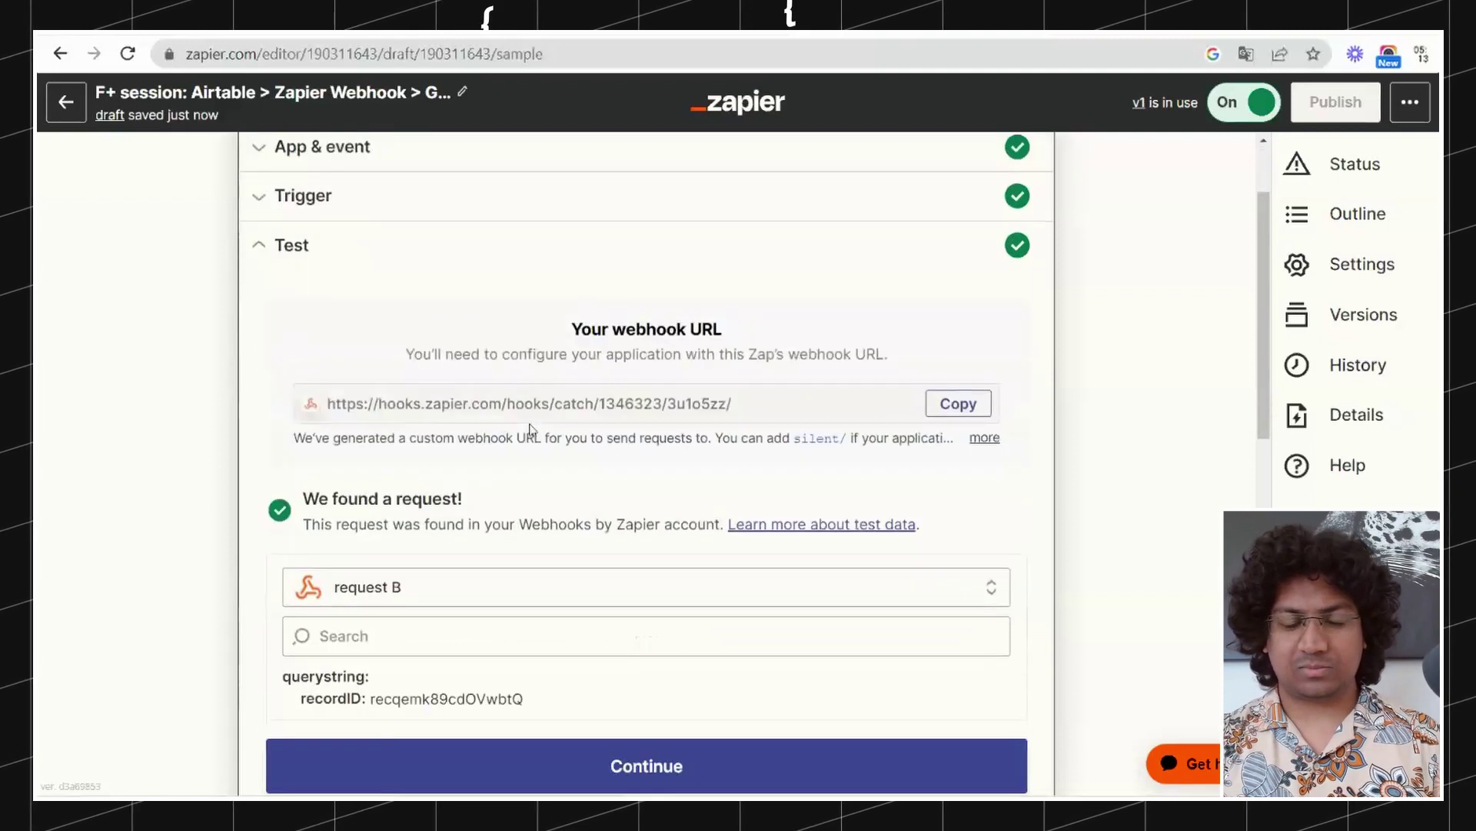
scroll(530, 428, down, 1)
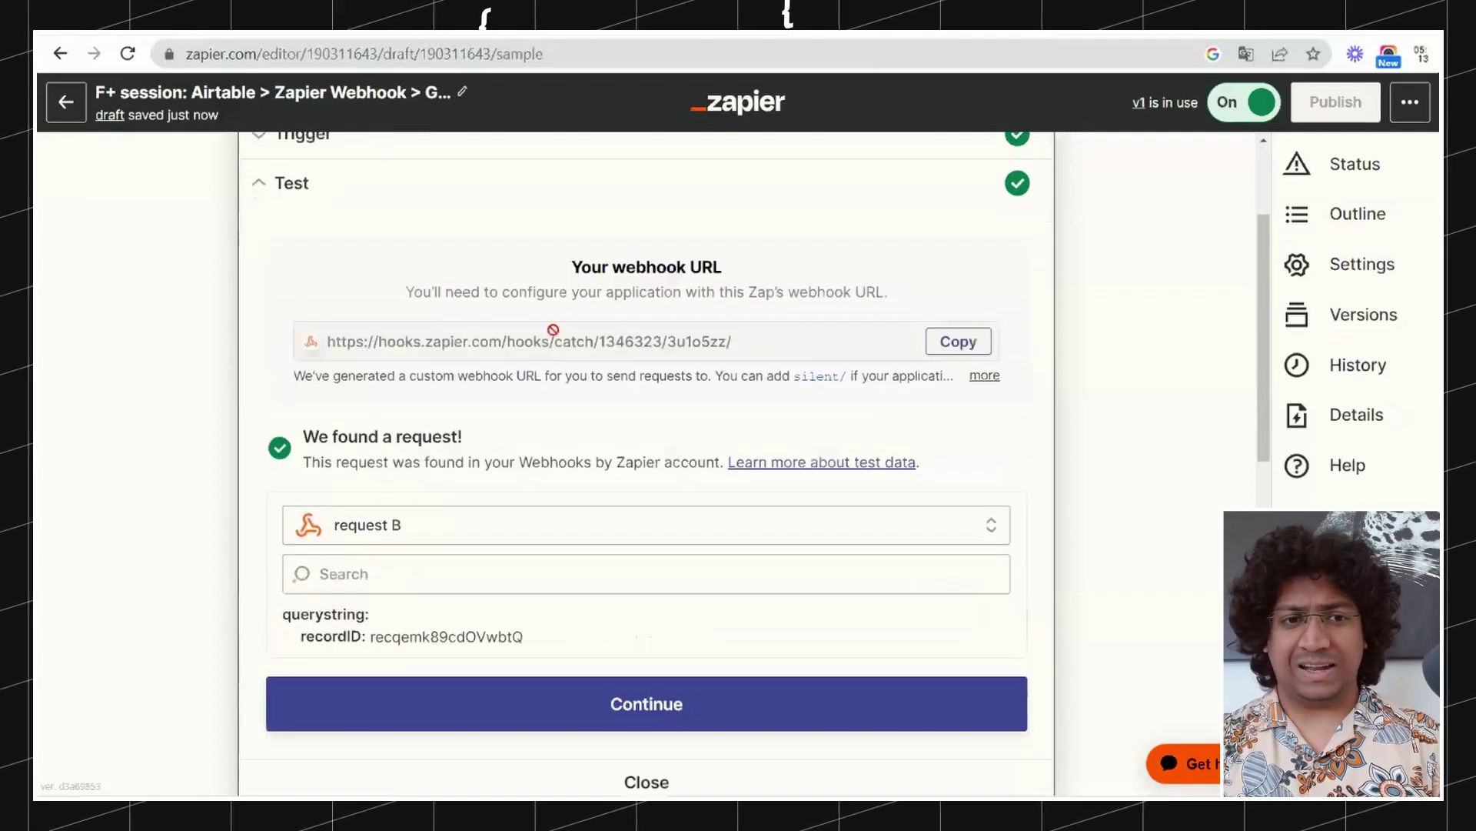
click(974, 350)
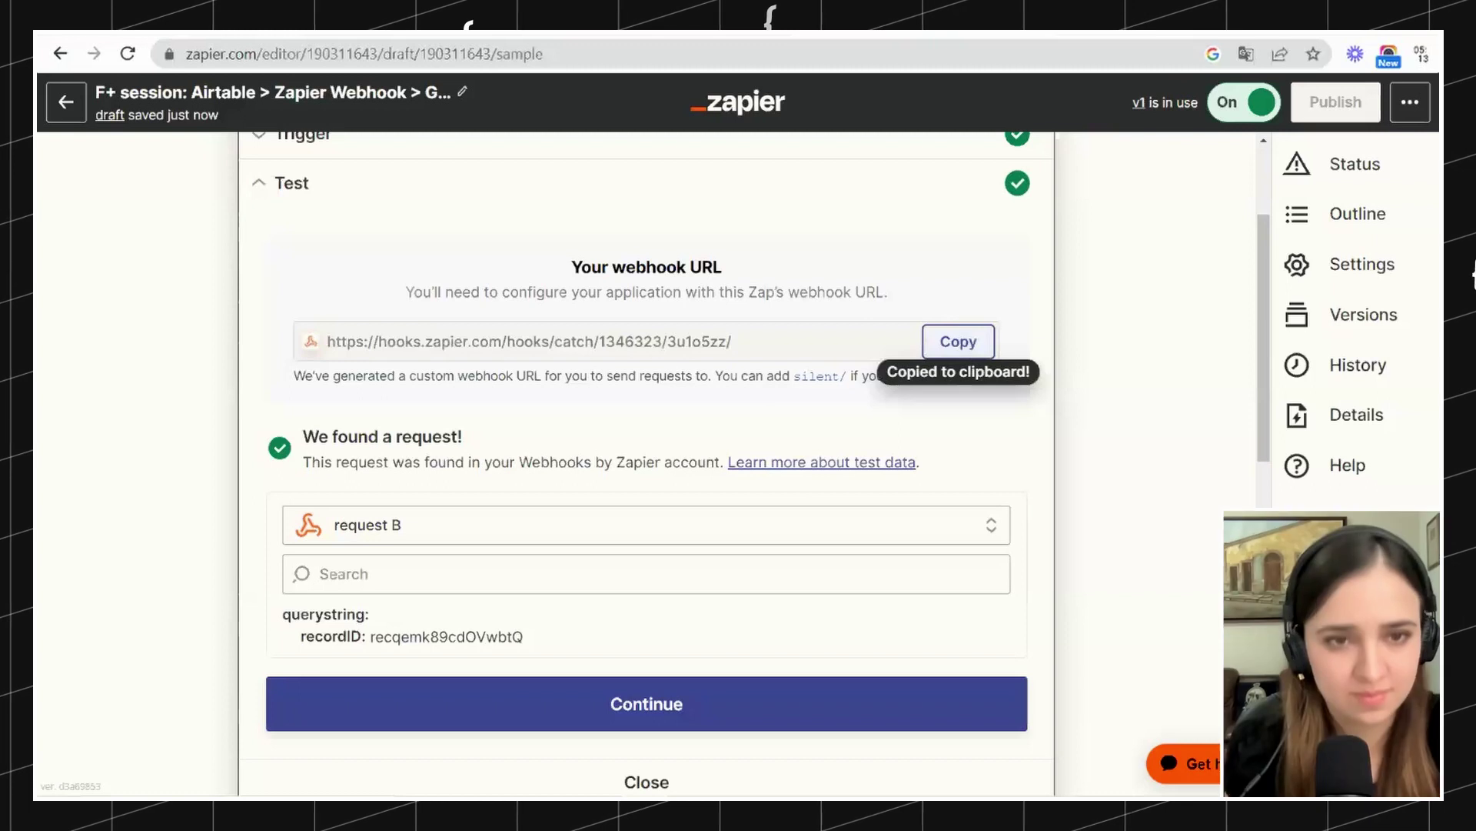
click(220, 43)
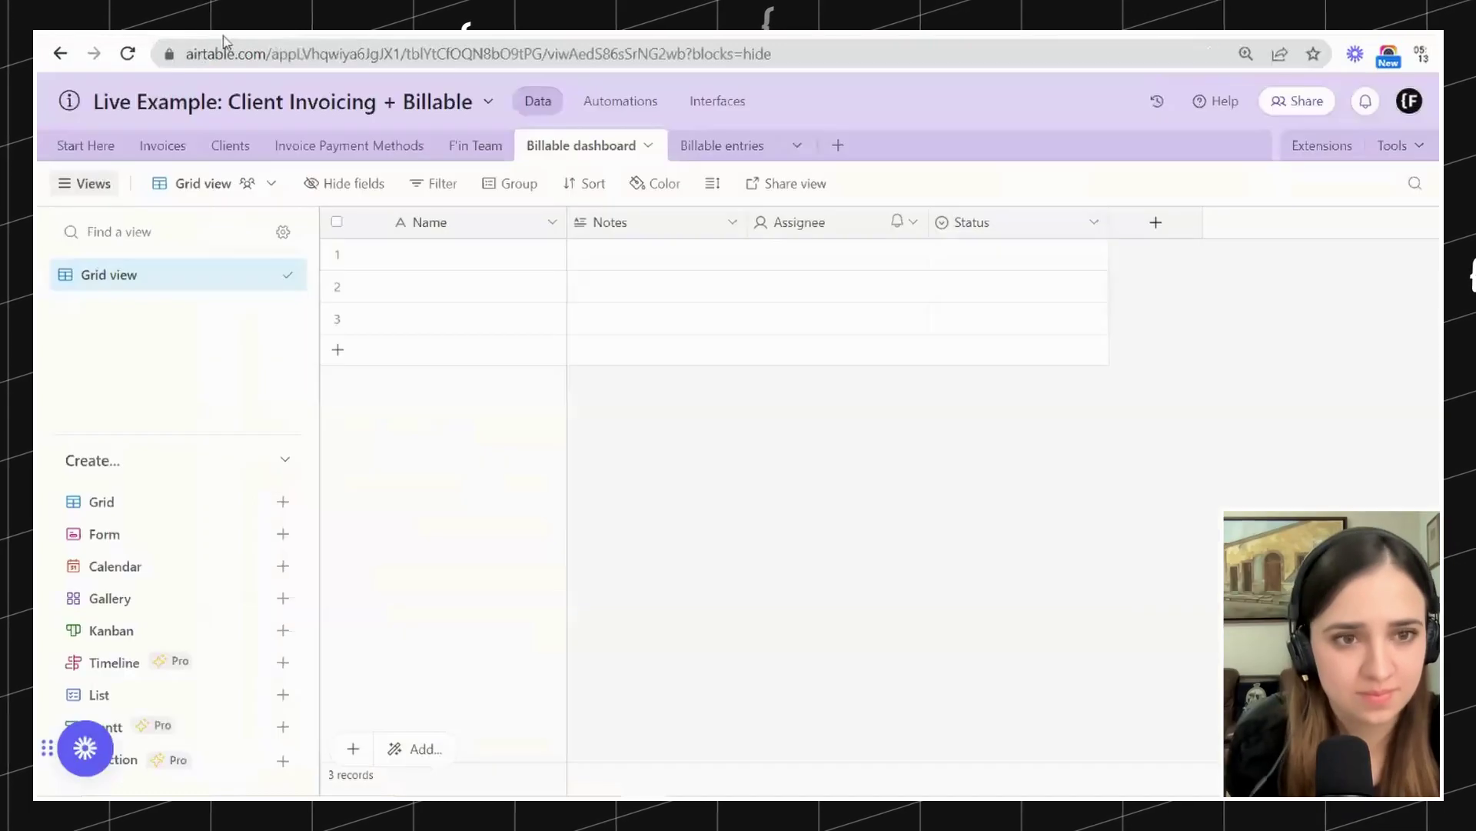
In Invoices, open the Generate Invoice field settings and select the webhook URL in its formula.
click(162, 145)
scroll(738, 449, right, 10)
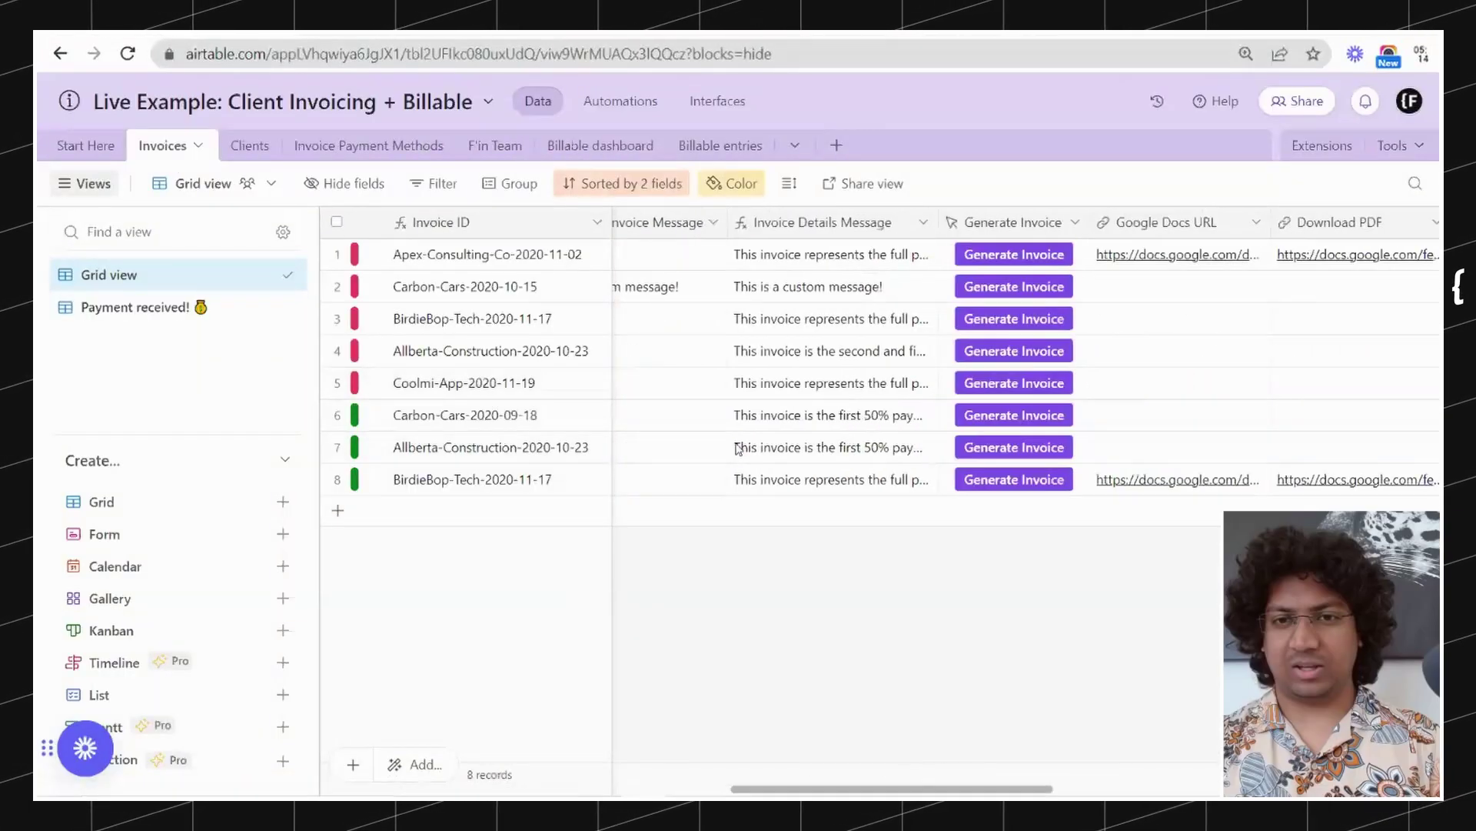
scroll(739, 449, right, 3)
double_click(827, 223)
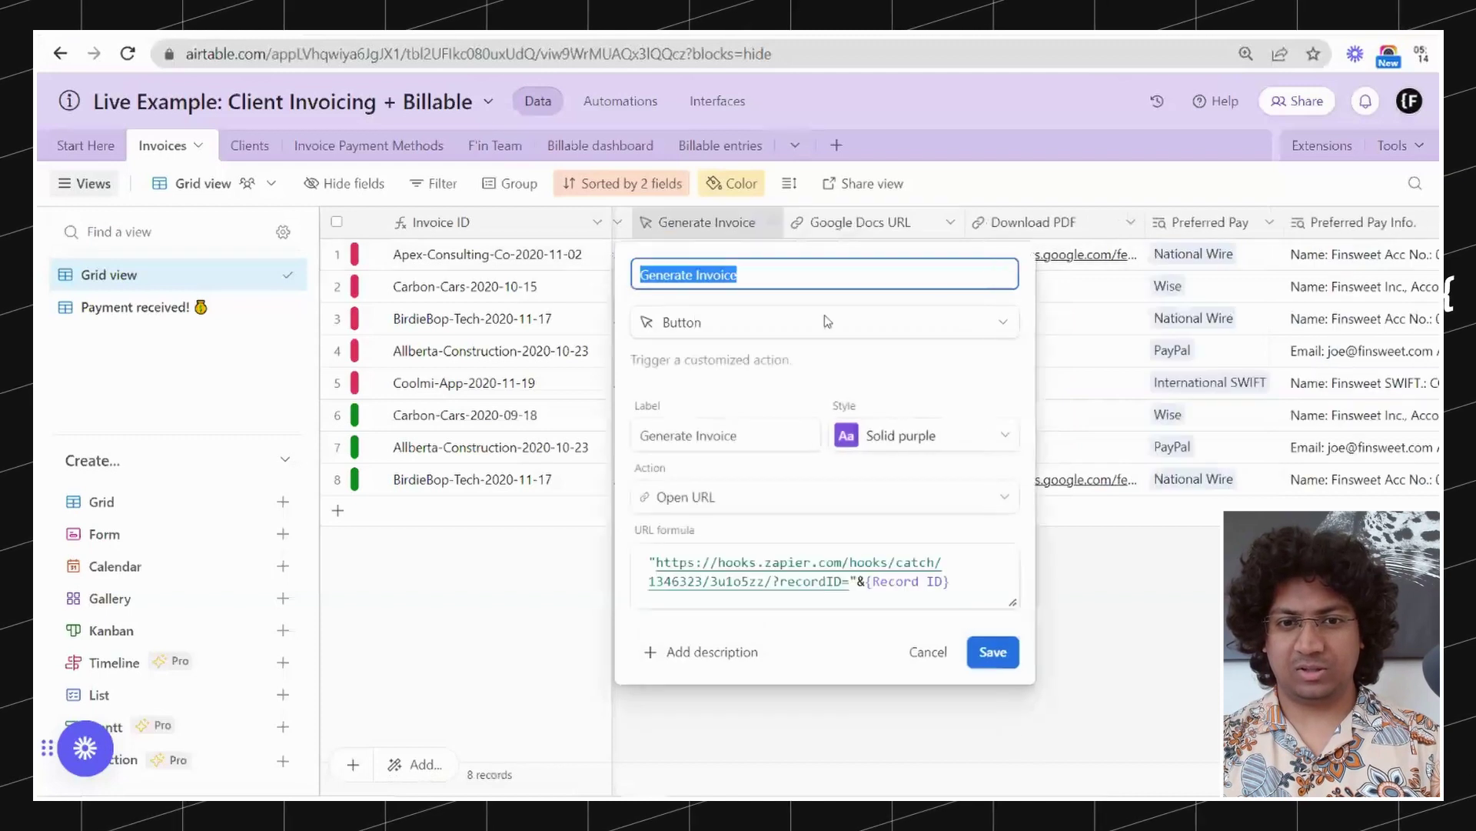
click(775, 582)
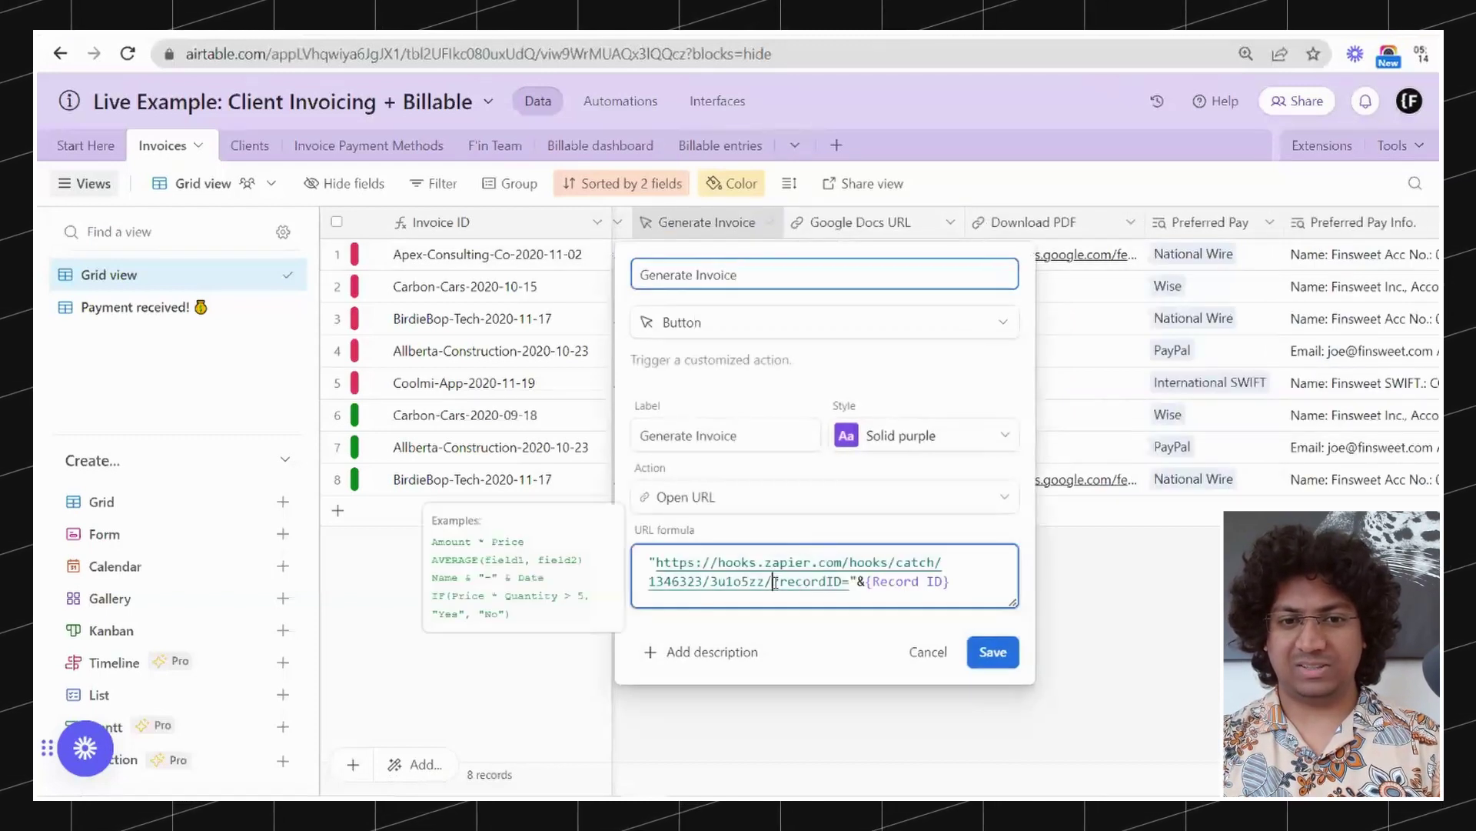
drag(773, 582, 658, 562)
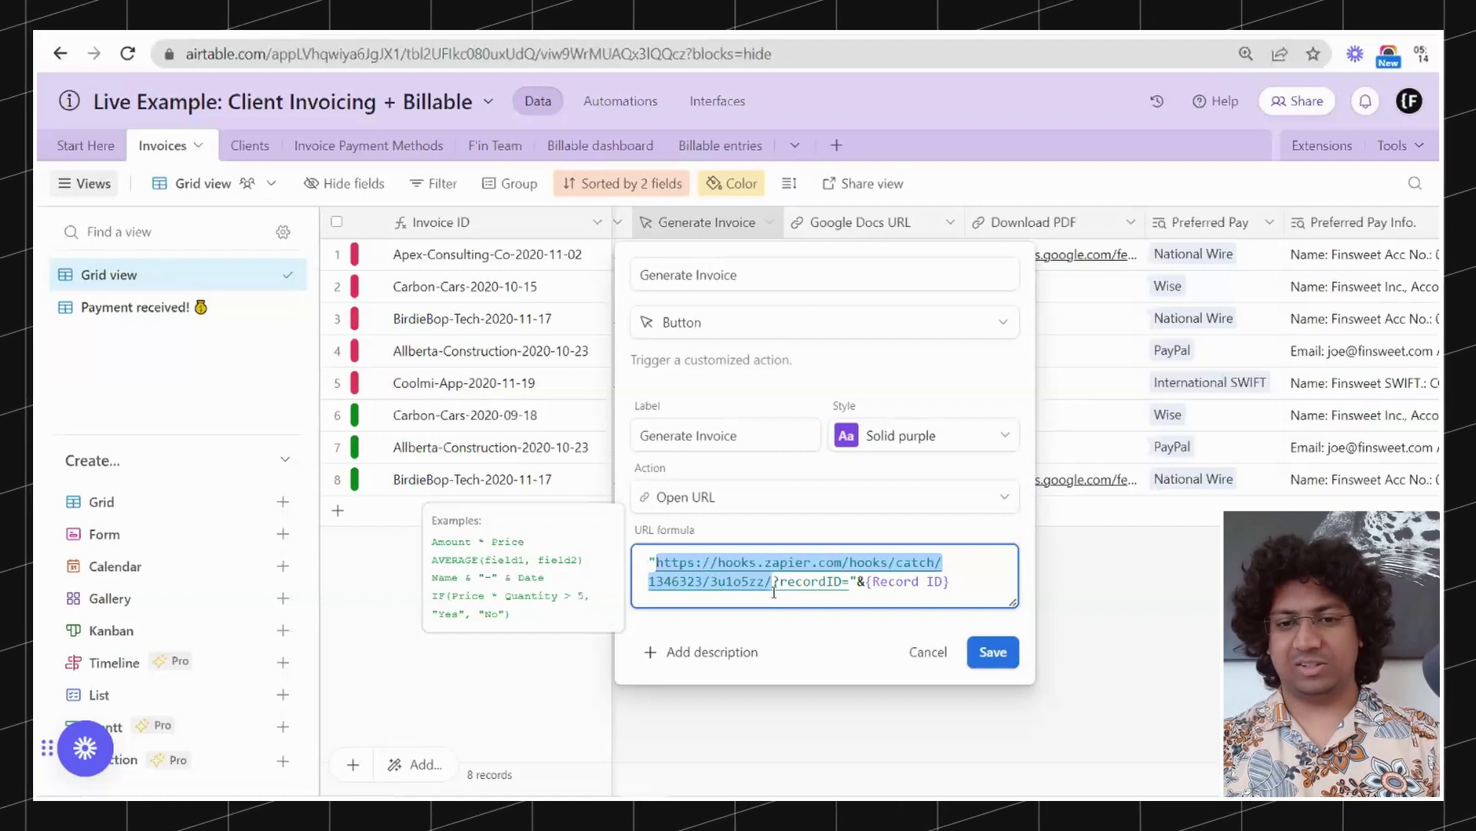
Discard the field edits, generate the Apex Consulting invoice, and check the recordID in the webhook URL.
click(931, 655)
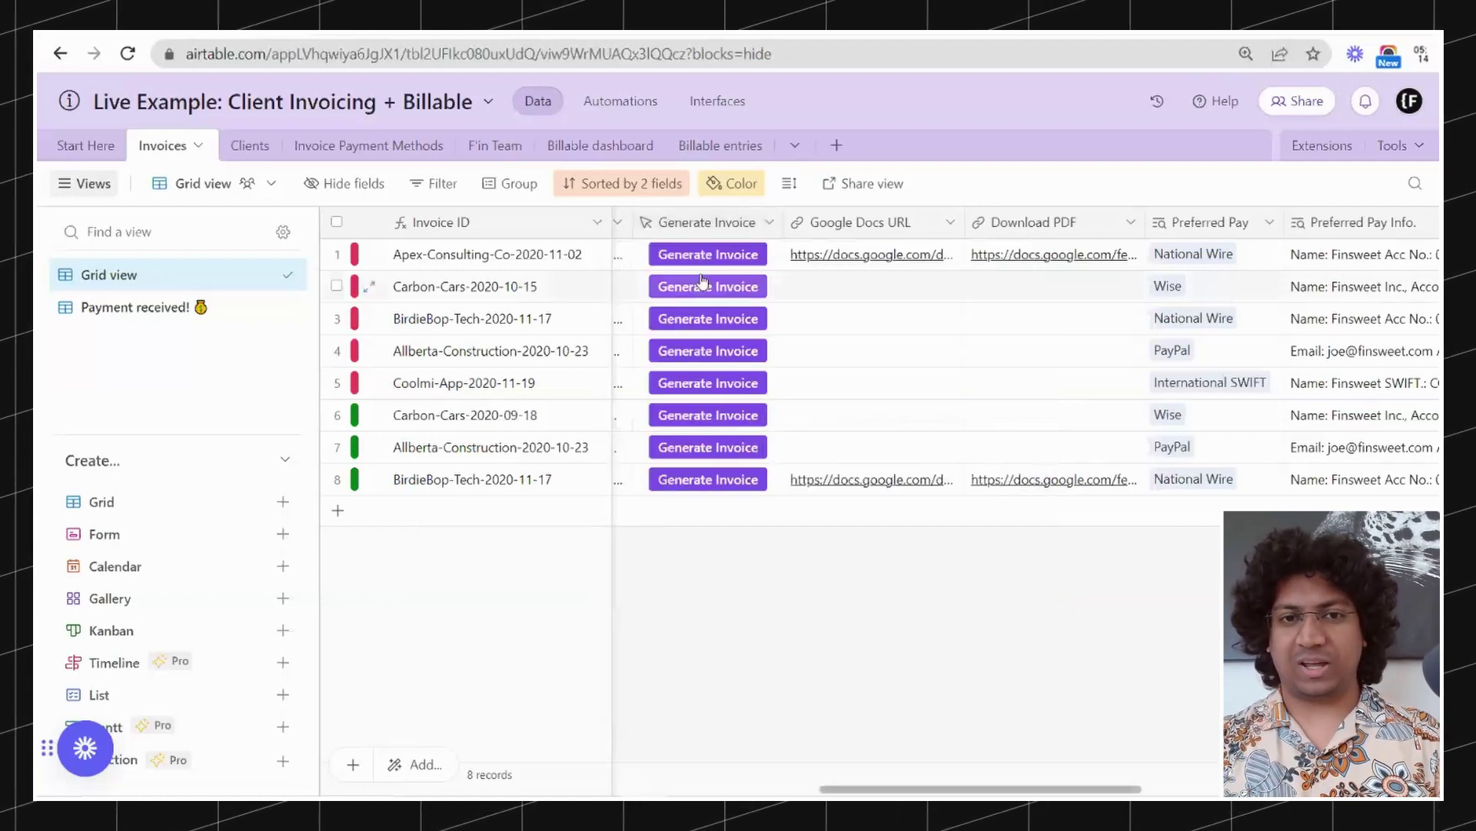
click(686, 253)
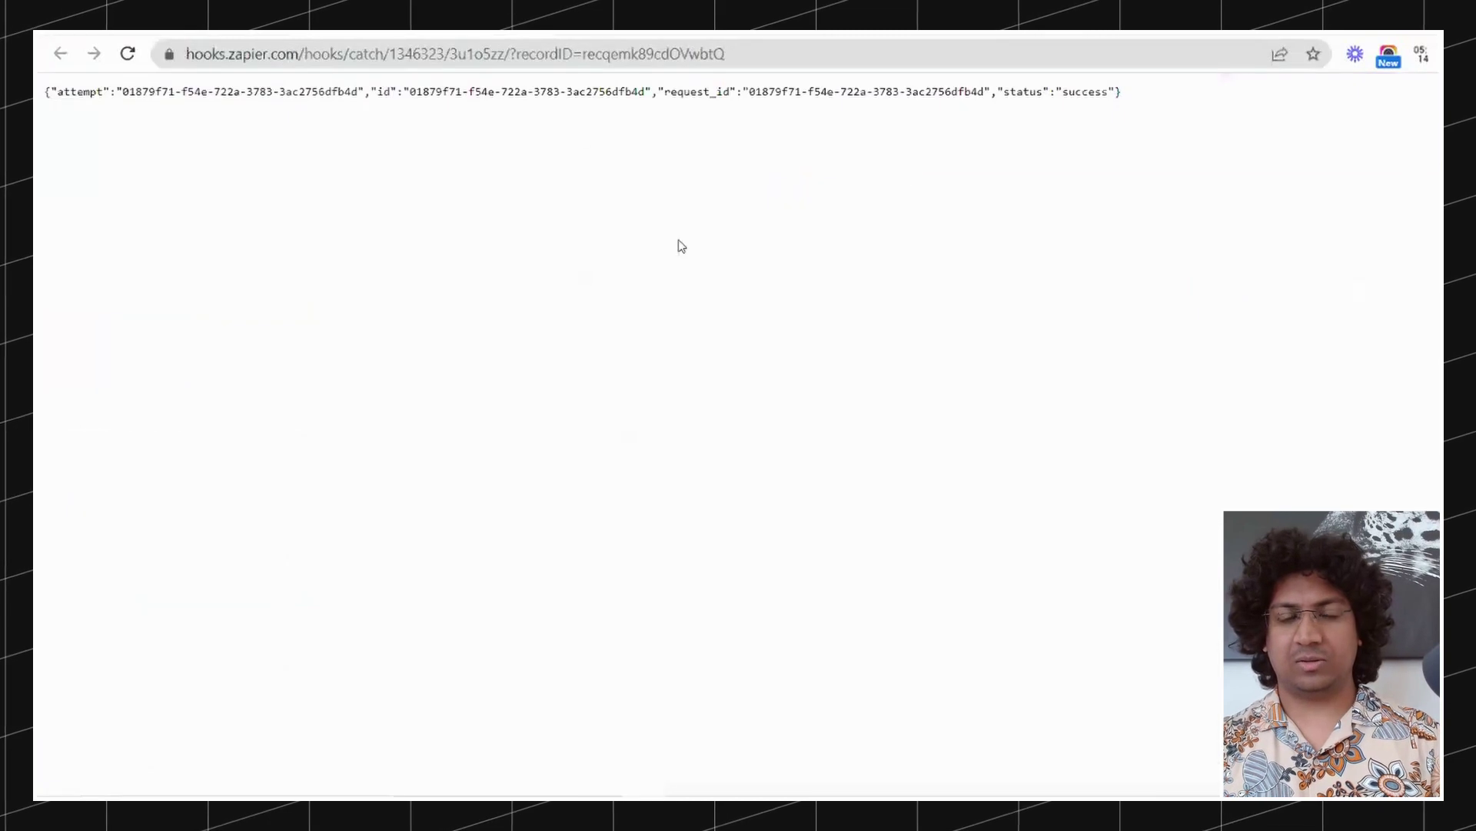
click(539, 53)
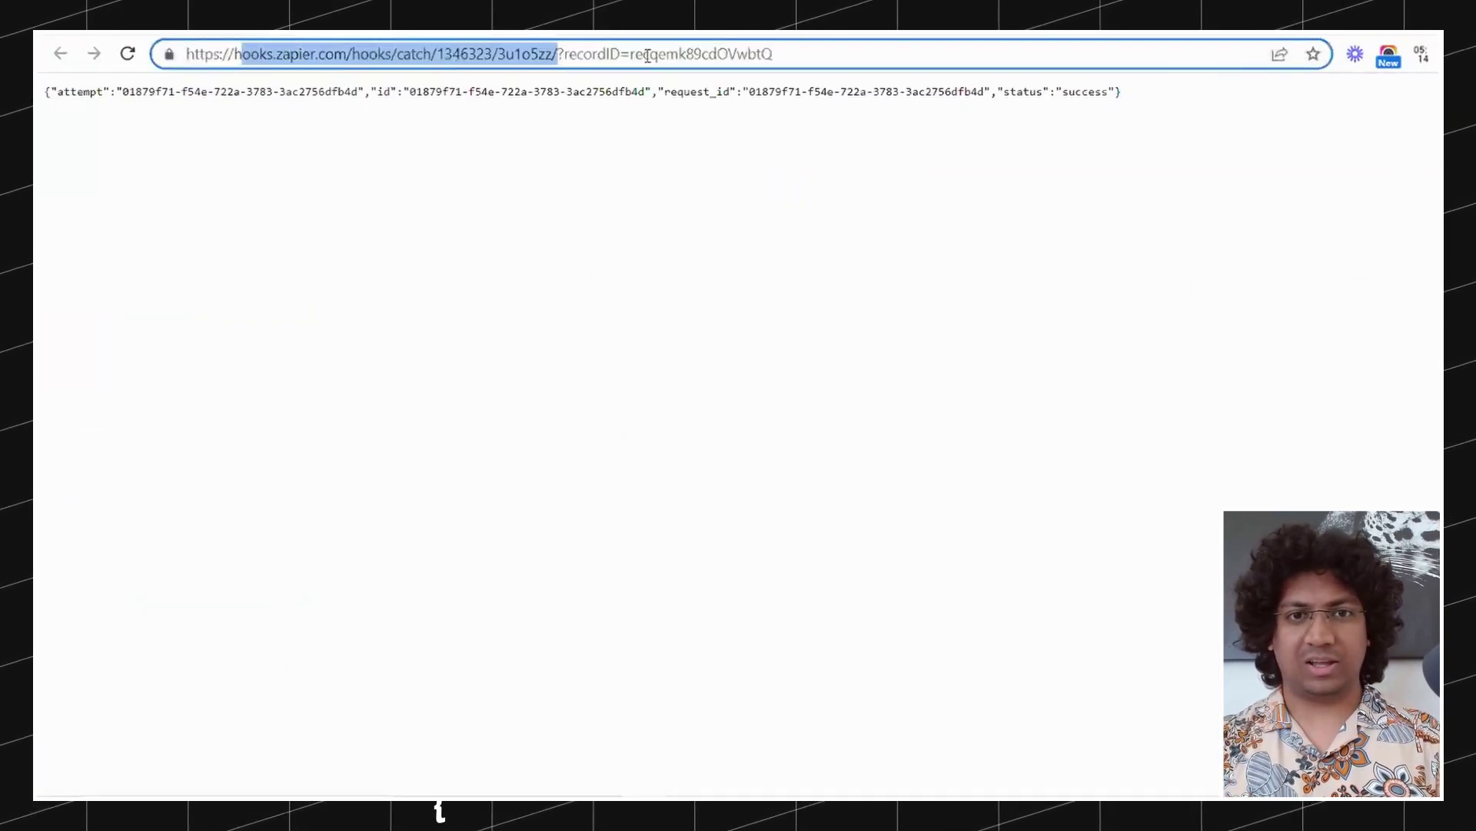
double_click(778, 54)
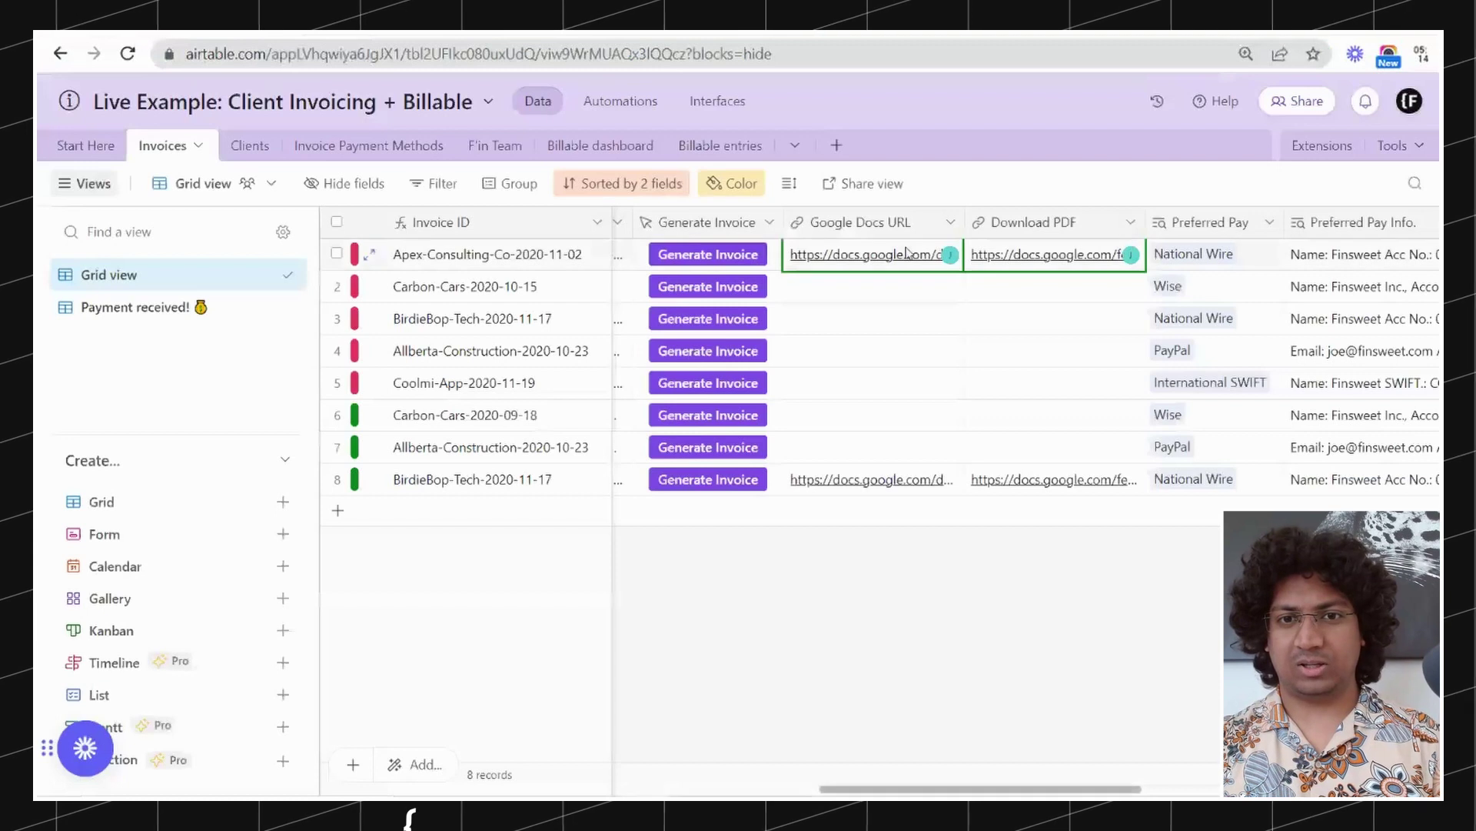
scroll(728, 255, right, 5)
scroll(727, 254, left, 2)
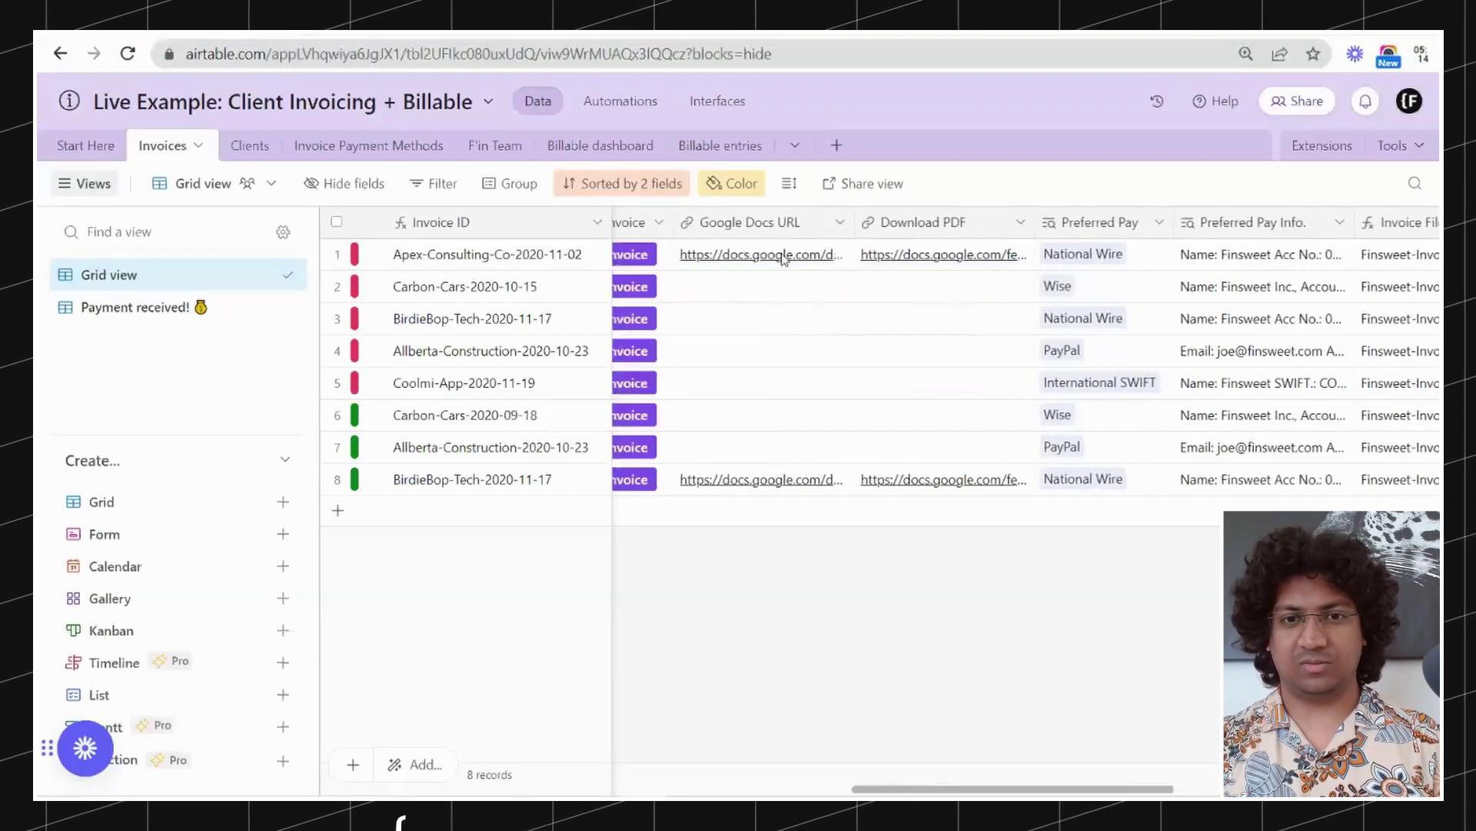
scroll(843, 256, right, 10)
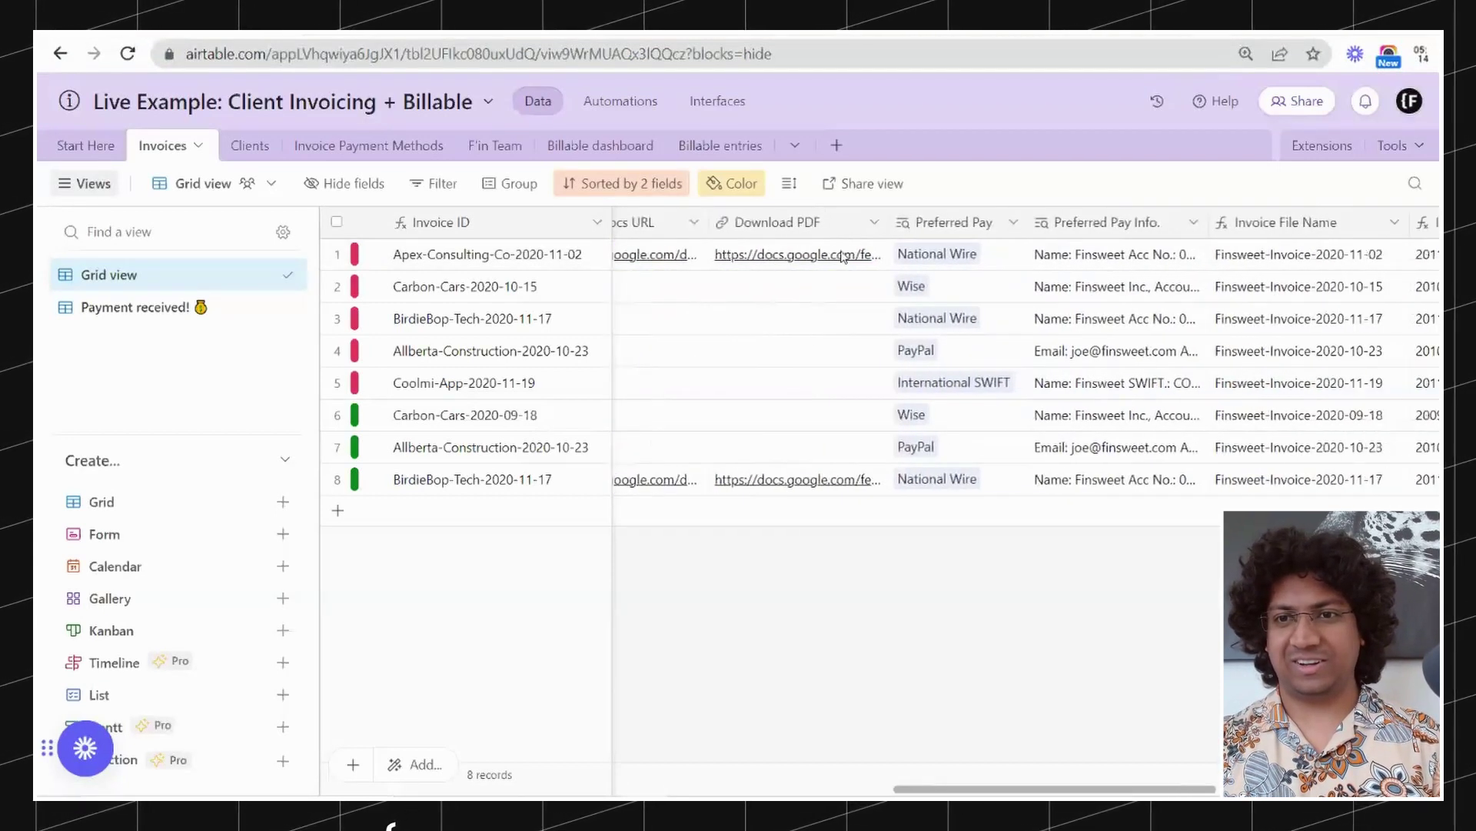
scroll(1231, 257, left, 1)
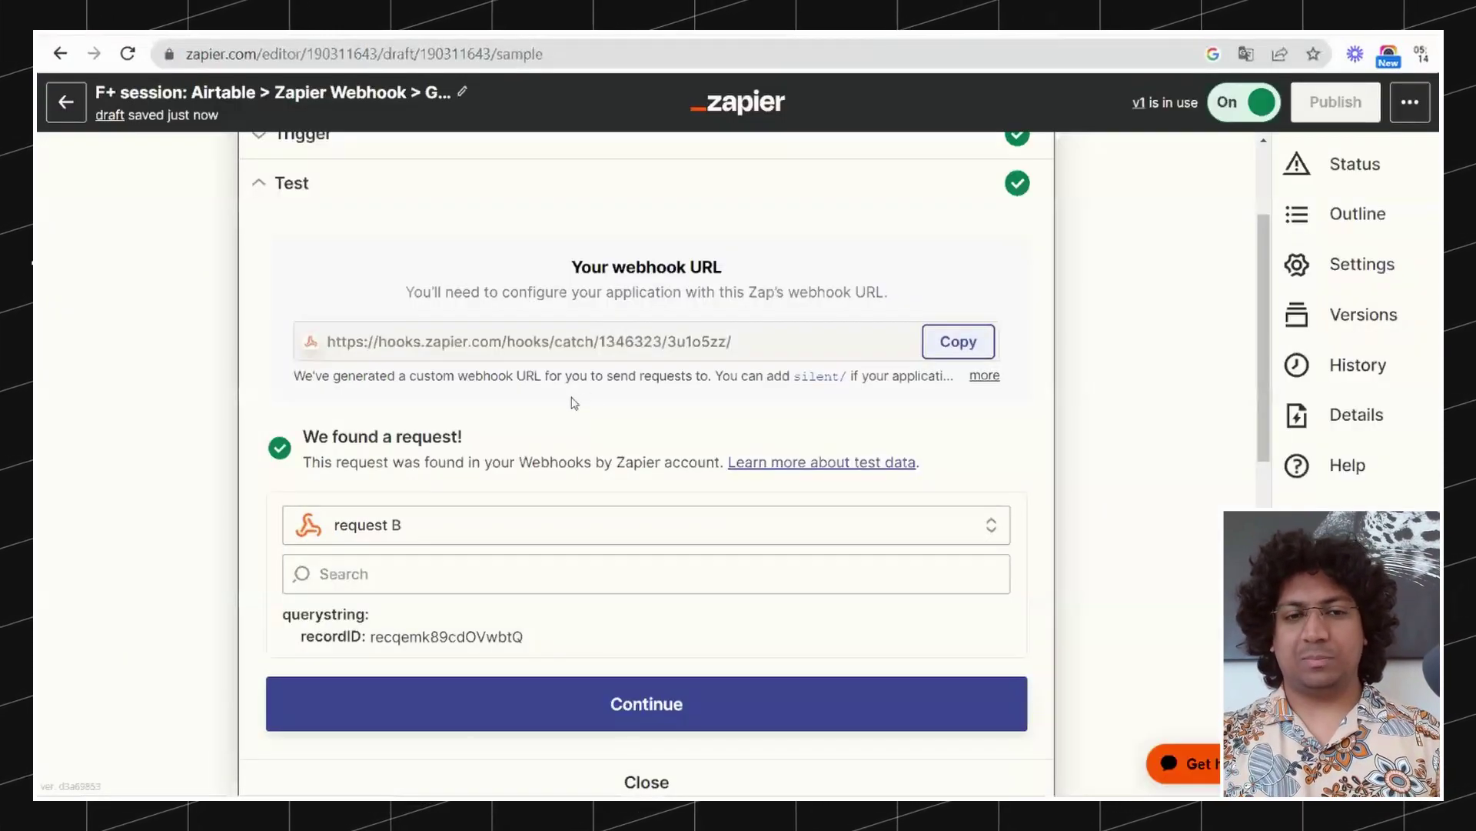
Open step 2, Find Record in Airtable, and view its Base, Table, Search by Field and Search Value.
scroll(573, 403, up, 2)
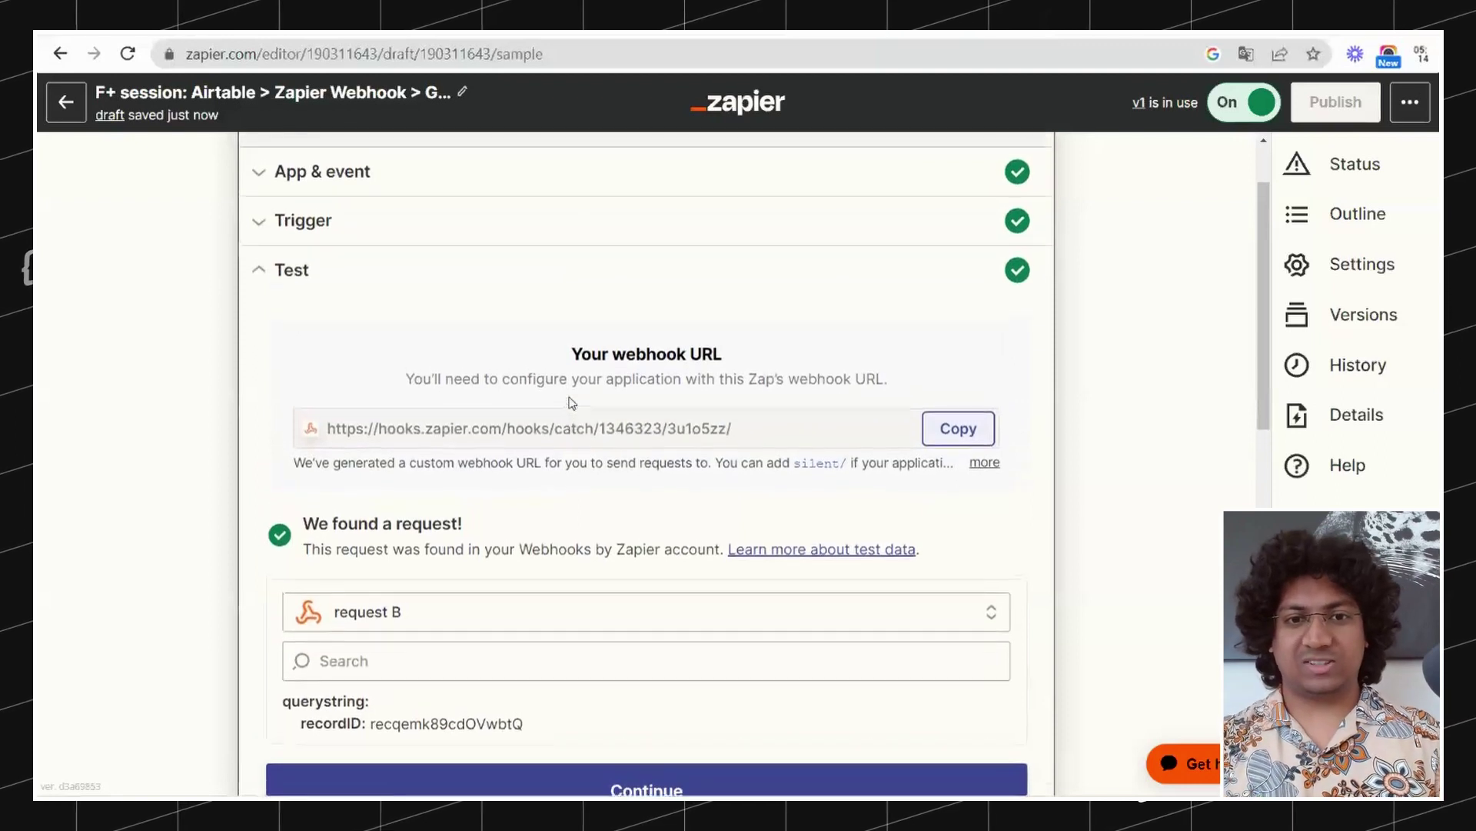
scroll(572, 402, up, 1)
scroll(569, 400, down, 8)
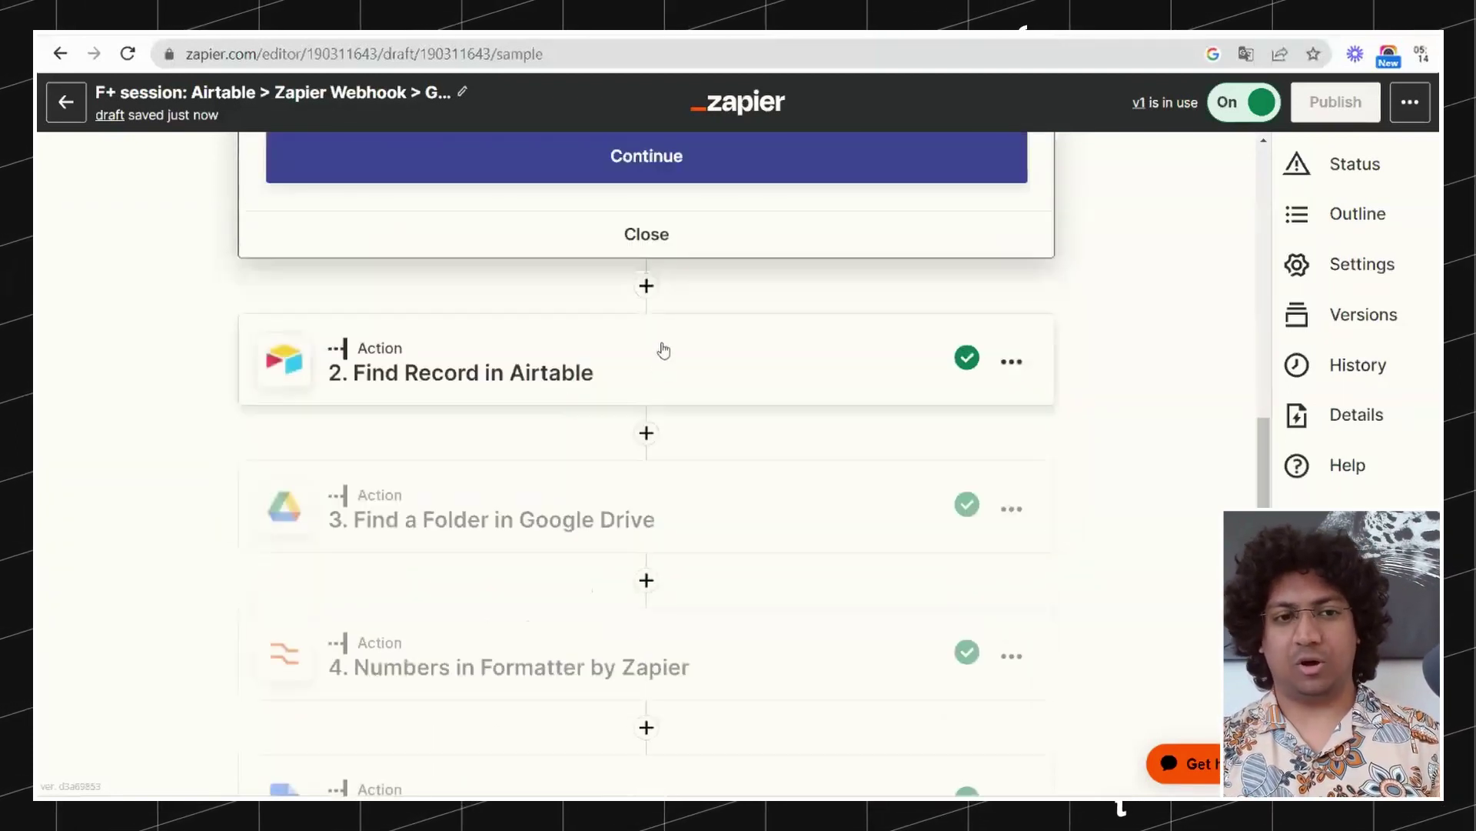
click(663, 353)
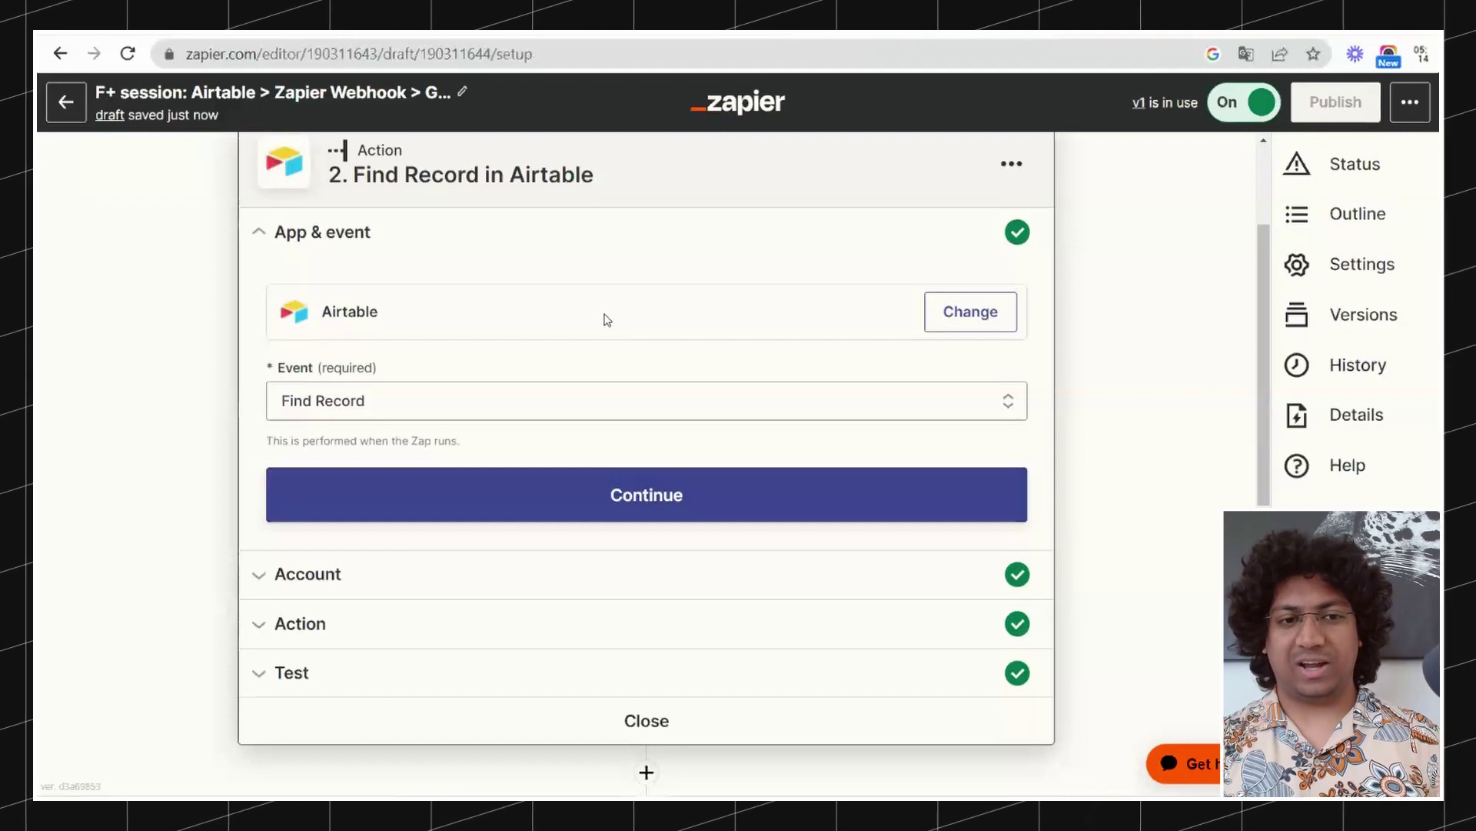
click(315, 624)
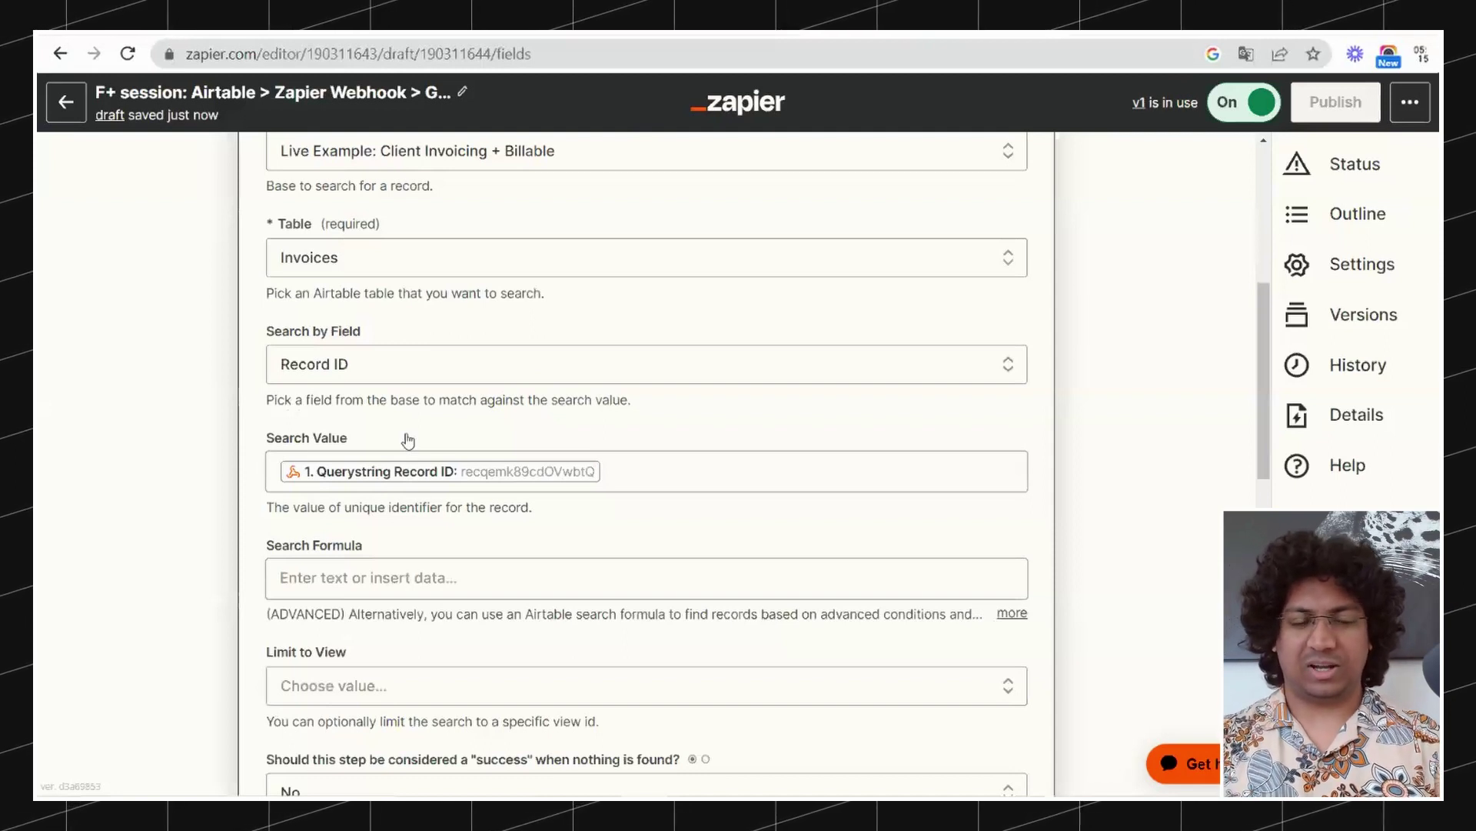
scroll(386, 445, down, 7)
scroll(559, 231, down, 4)
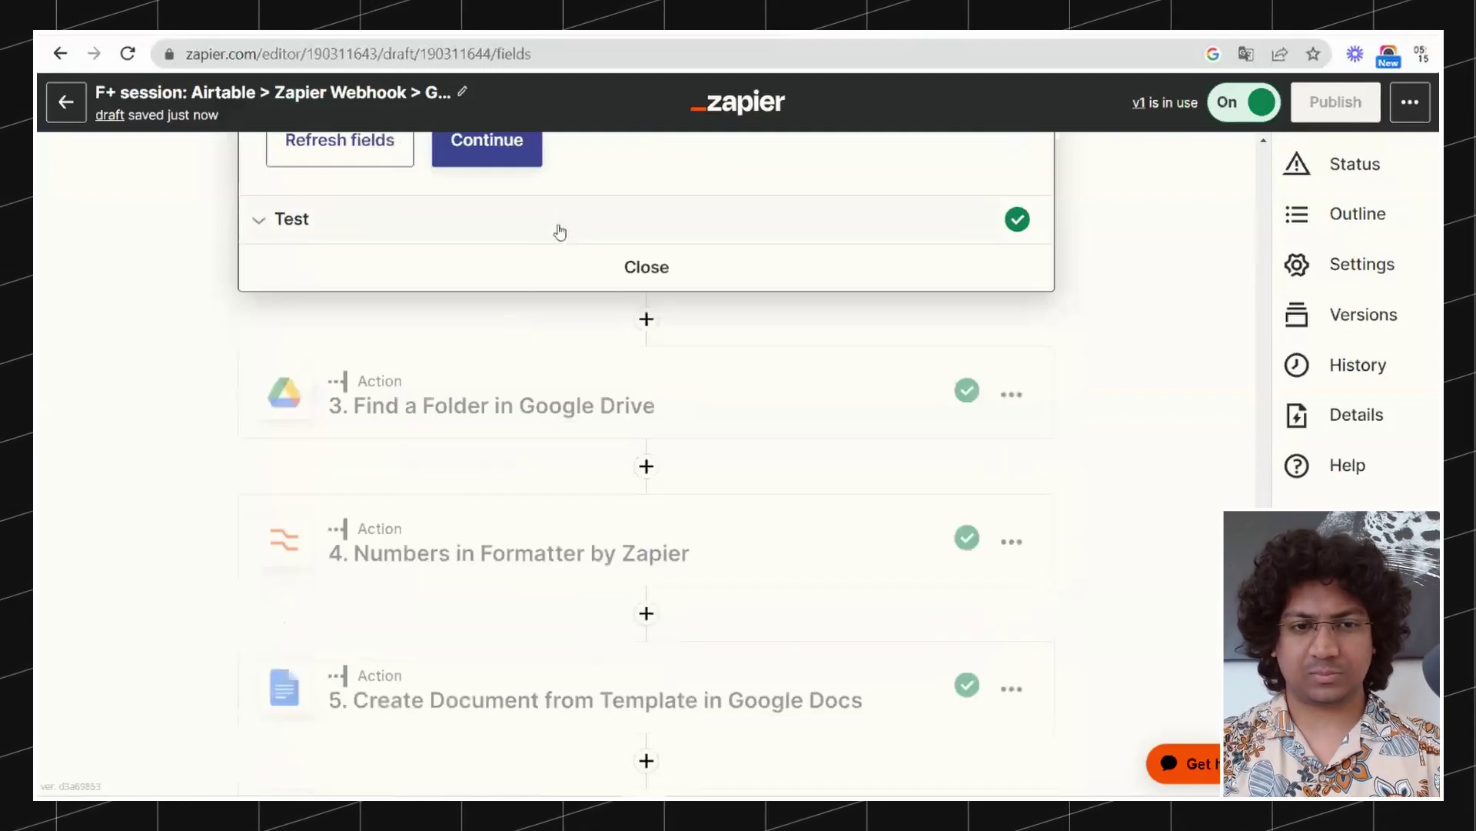
Open the Find a Folder in Google Drive step and expand its folder search settings.
click(743, 378)
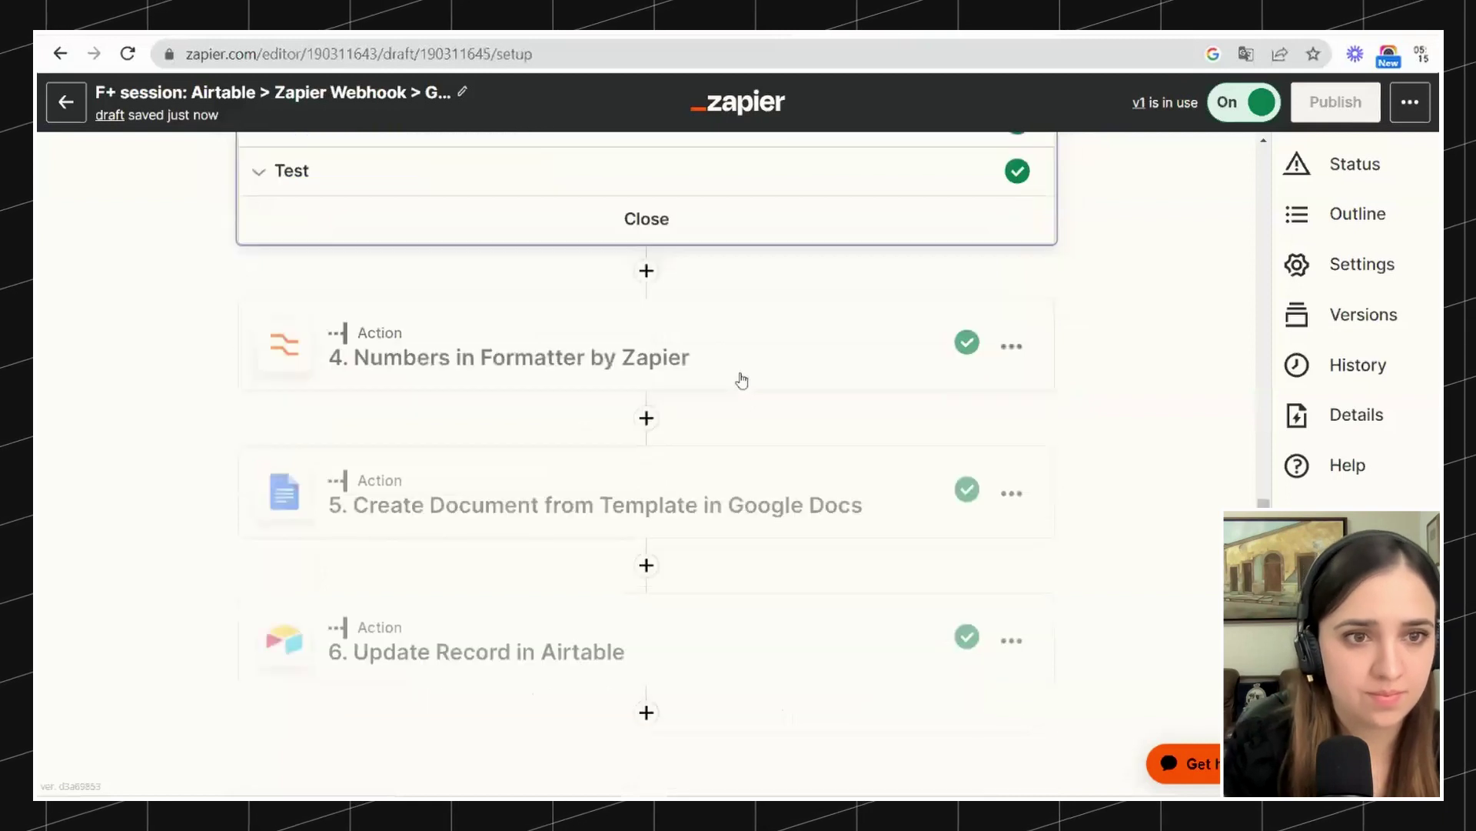
scroll(619, 369, down, 2)
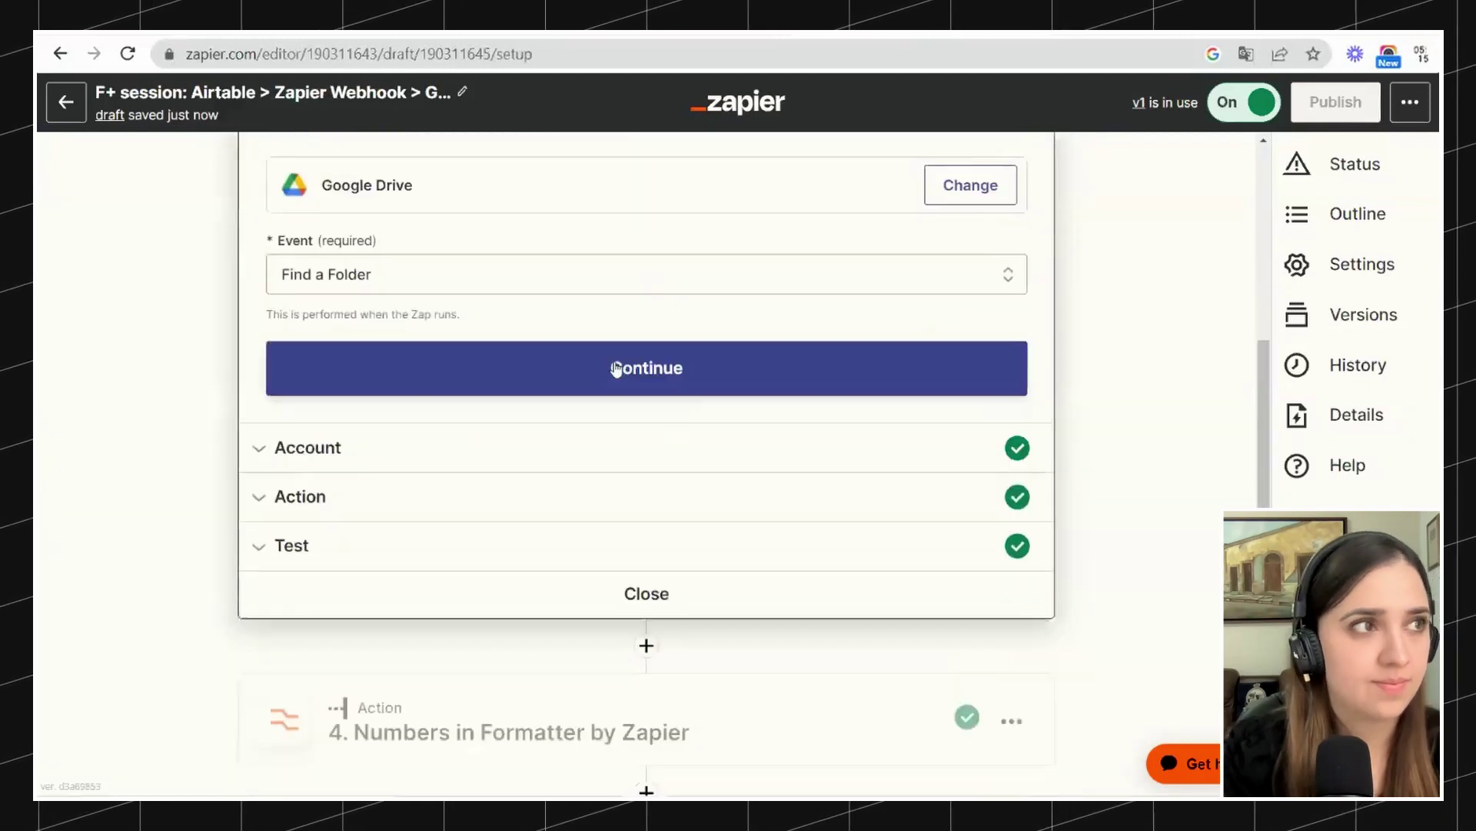
click(291, 496)
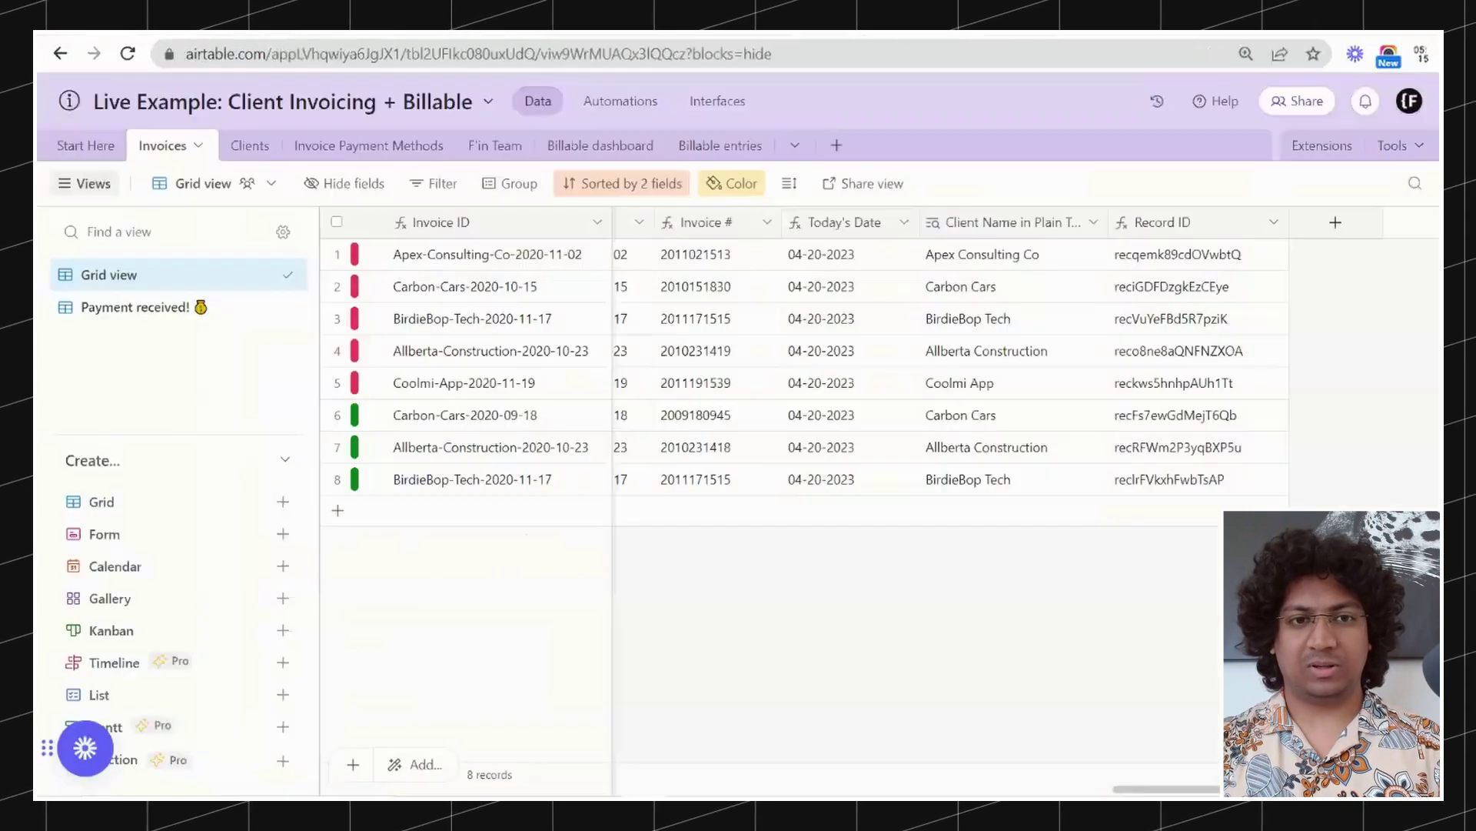
View the three generated Finsweet invoices in Apex Consulting Co, then scroll Zapier to step 4.
scroll(685, 277, right, 5)
scroll(671, 275, left, 3)
scroll(673, 275, left, 3)
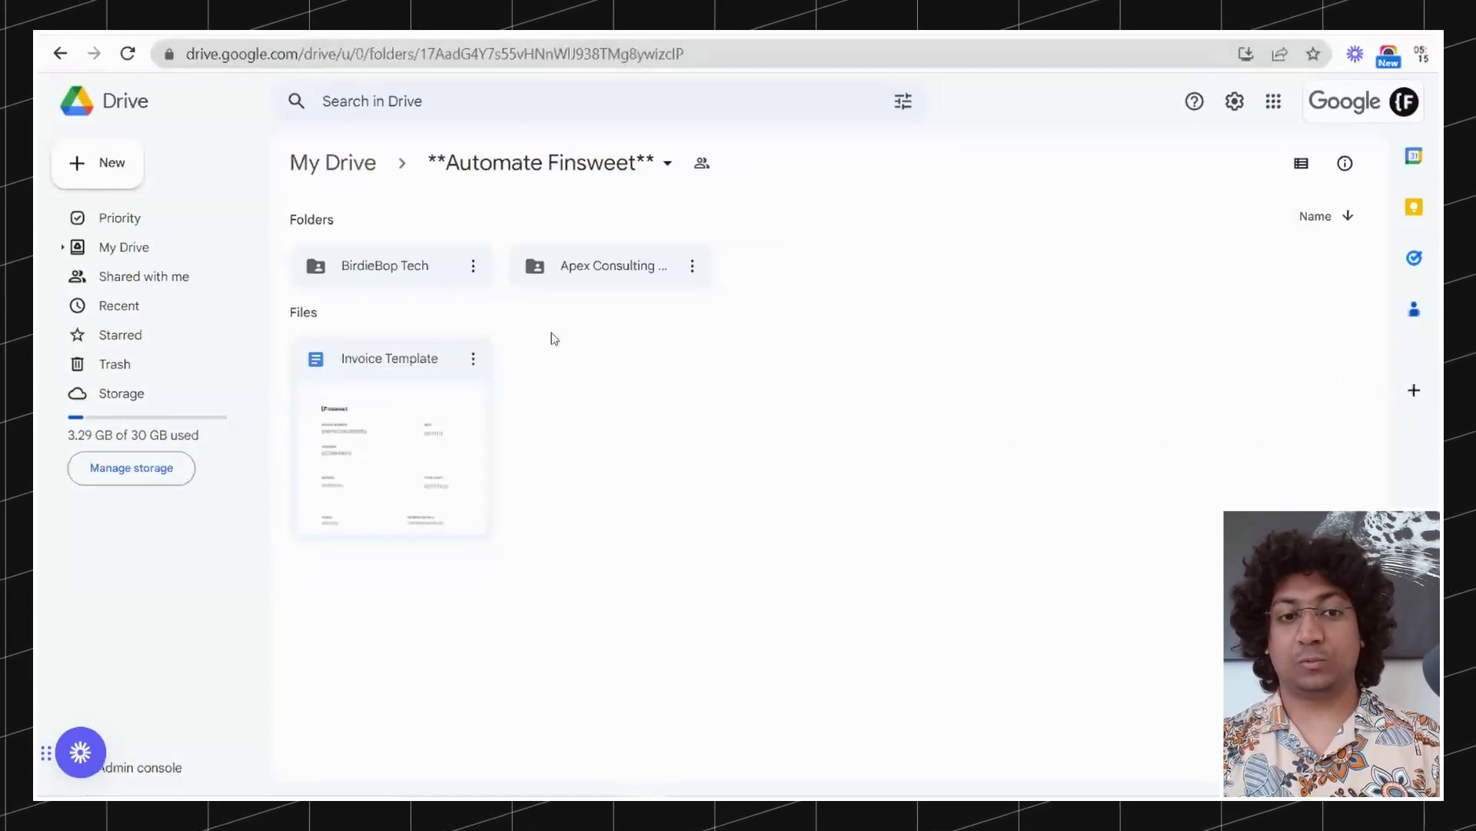
double_click(644, 268)
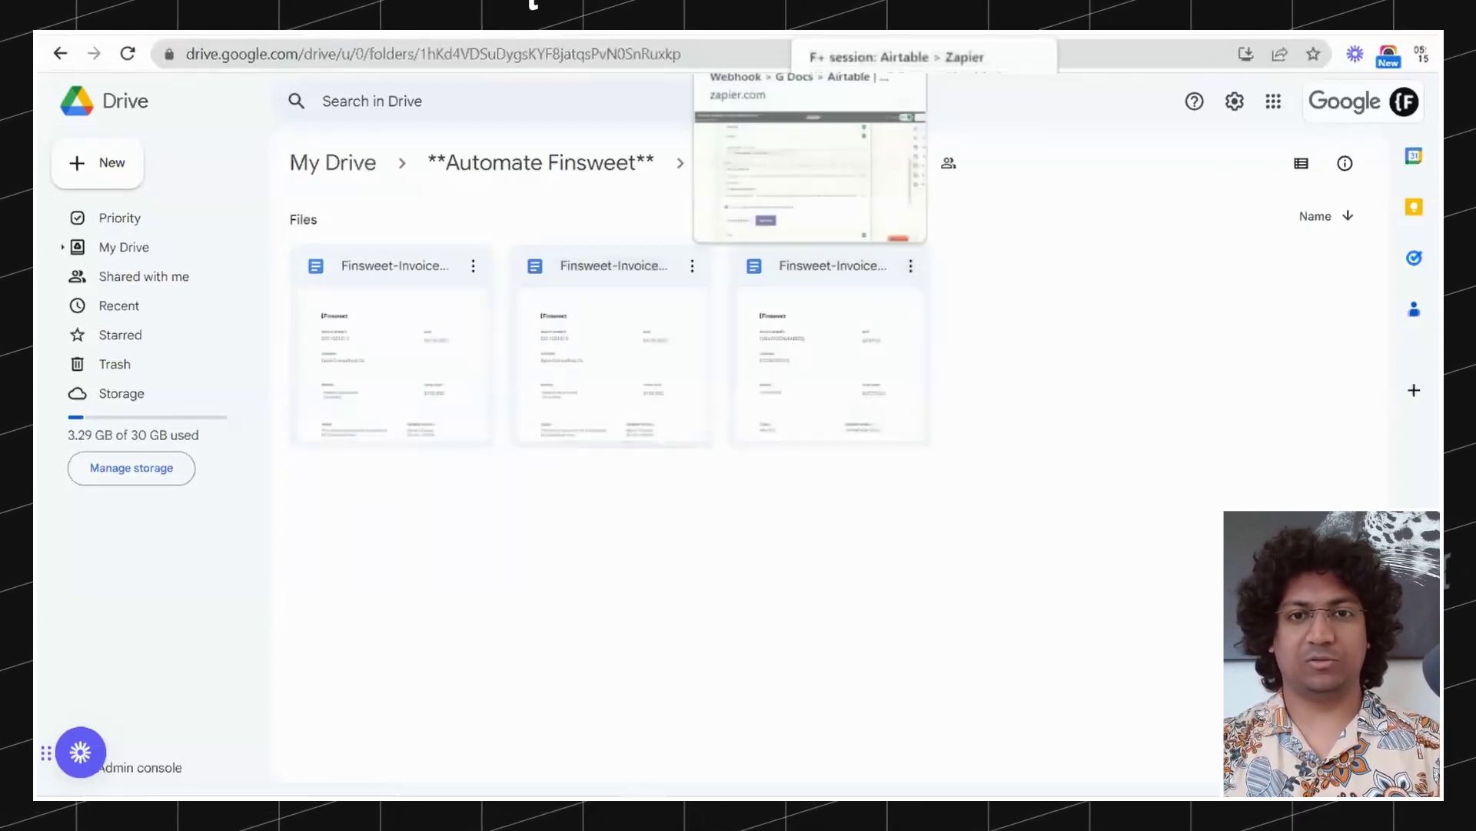
click(785, 15)
scroll(644, 529, down, 7)
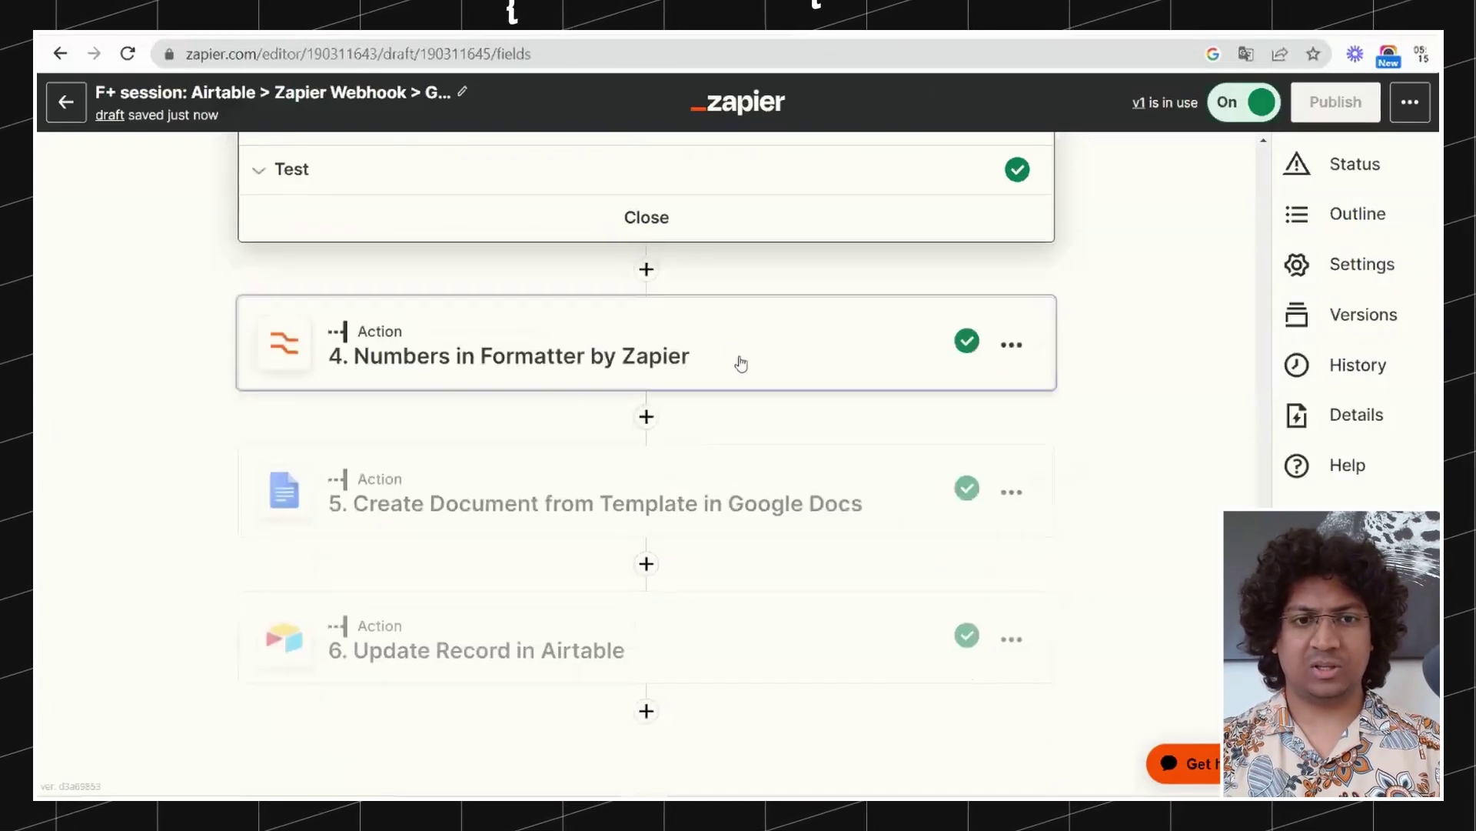
Inspect the Formatter step's Format Number settings and test output converting 150000 to 150,000.
click(738, 362)
scroll(624, 478, down, 7)
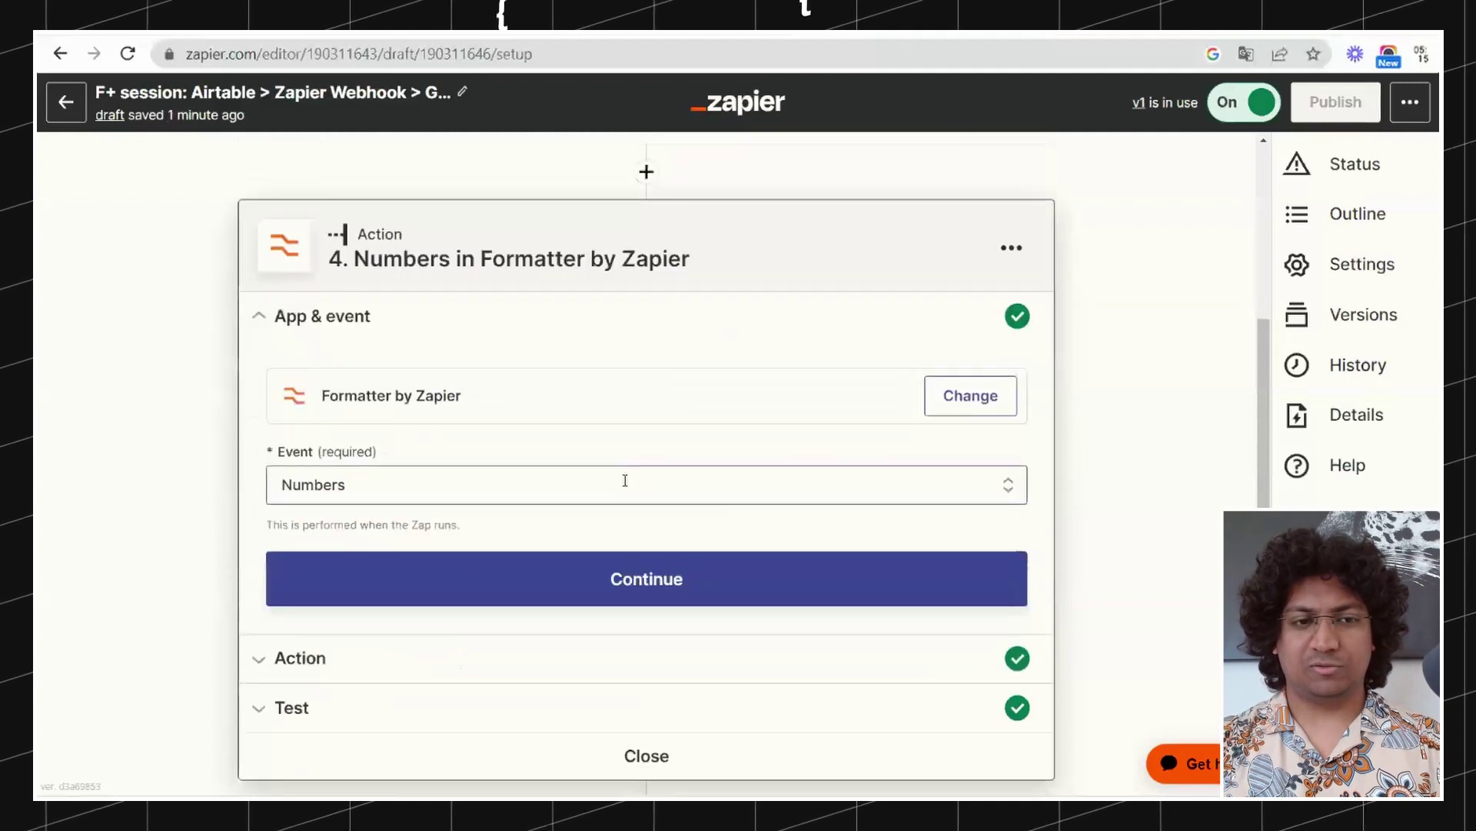
click(307, 386)
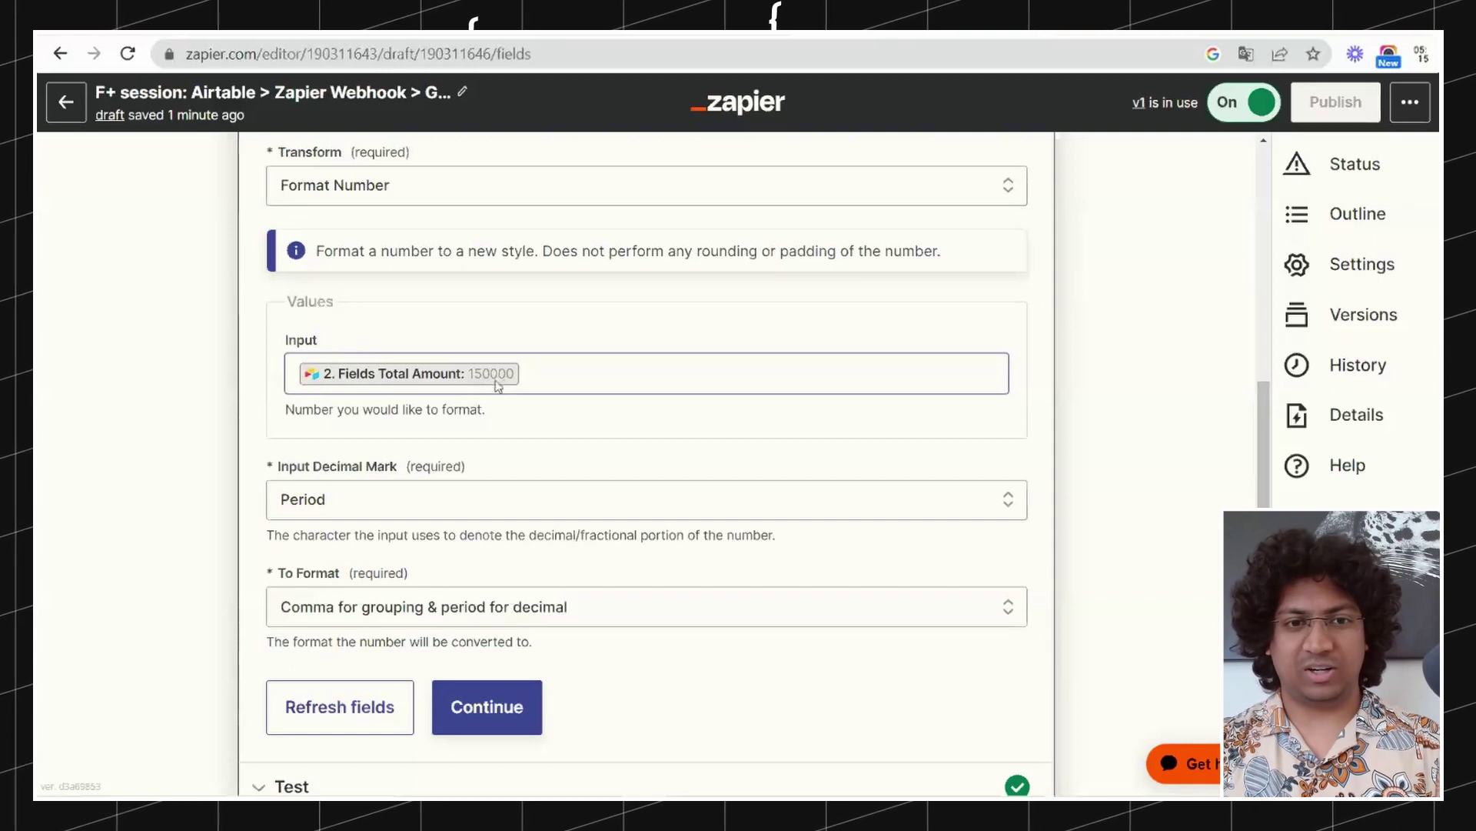
scroll(492, 386, down, 1)
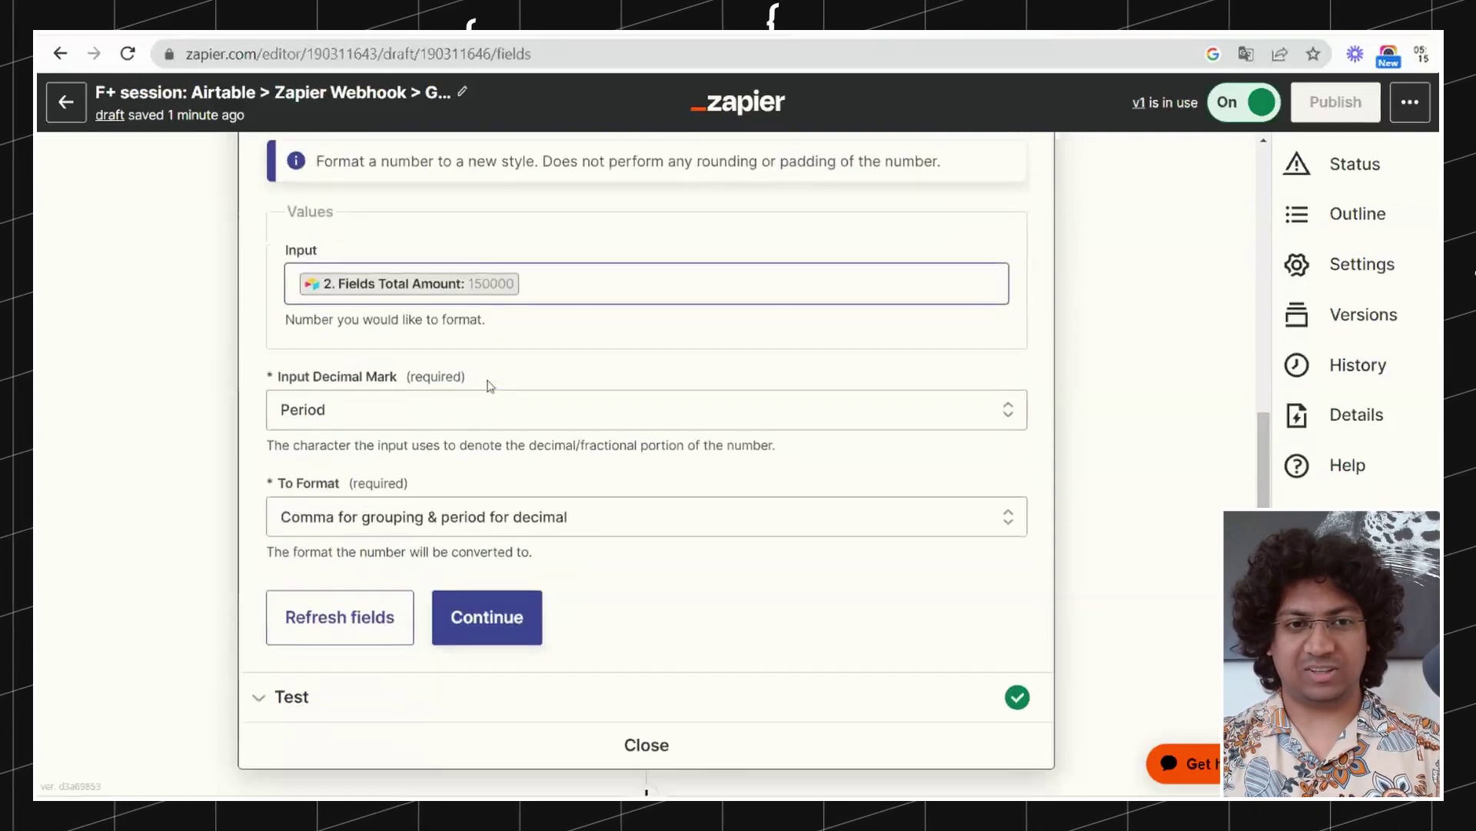
click(361, 702)
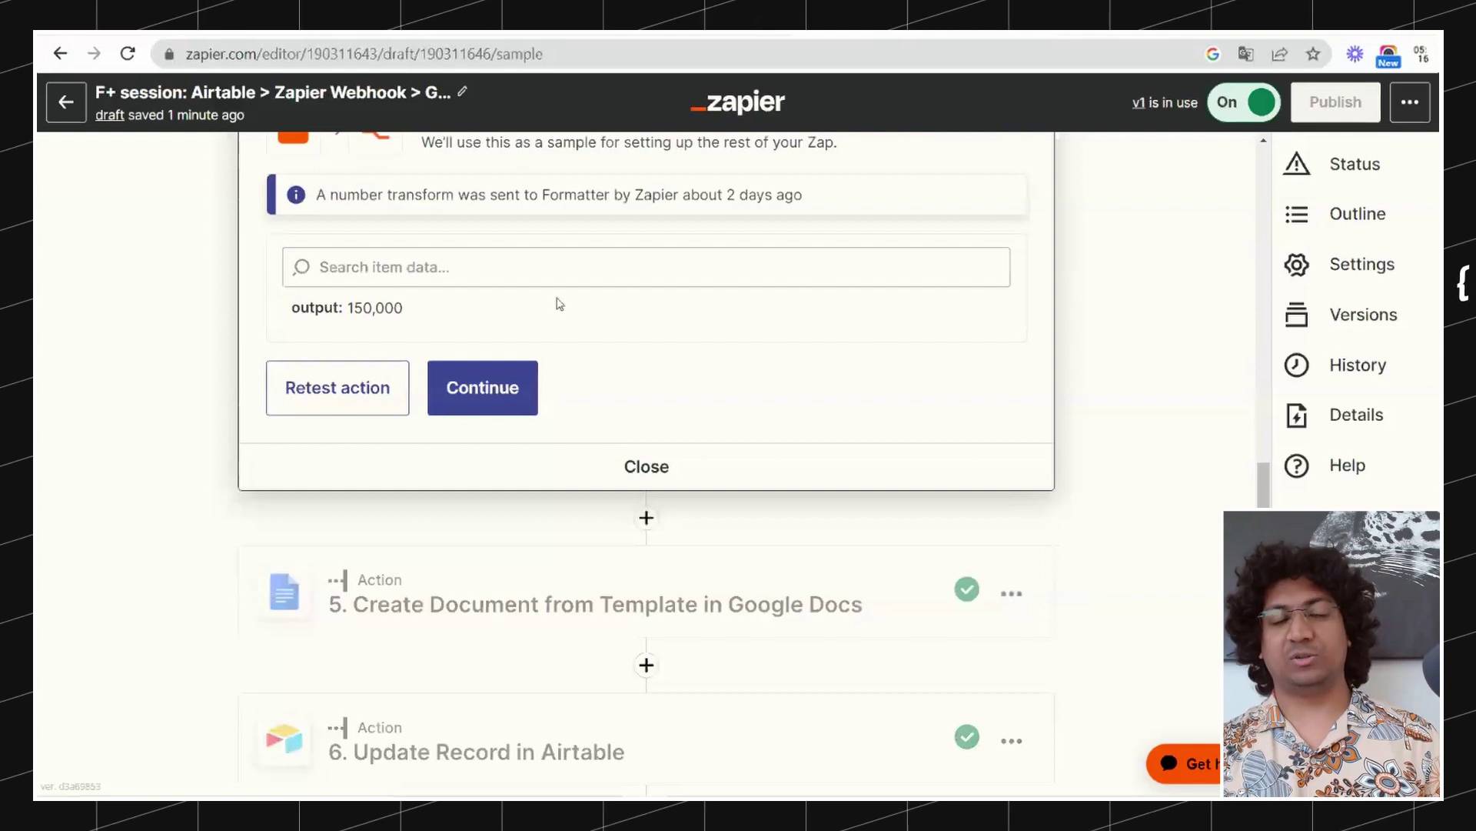
scroll(561, 305, up, 3)
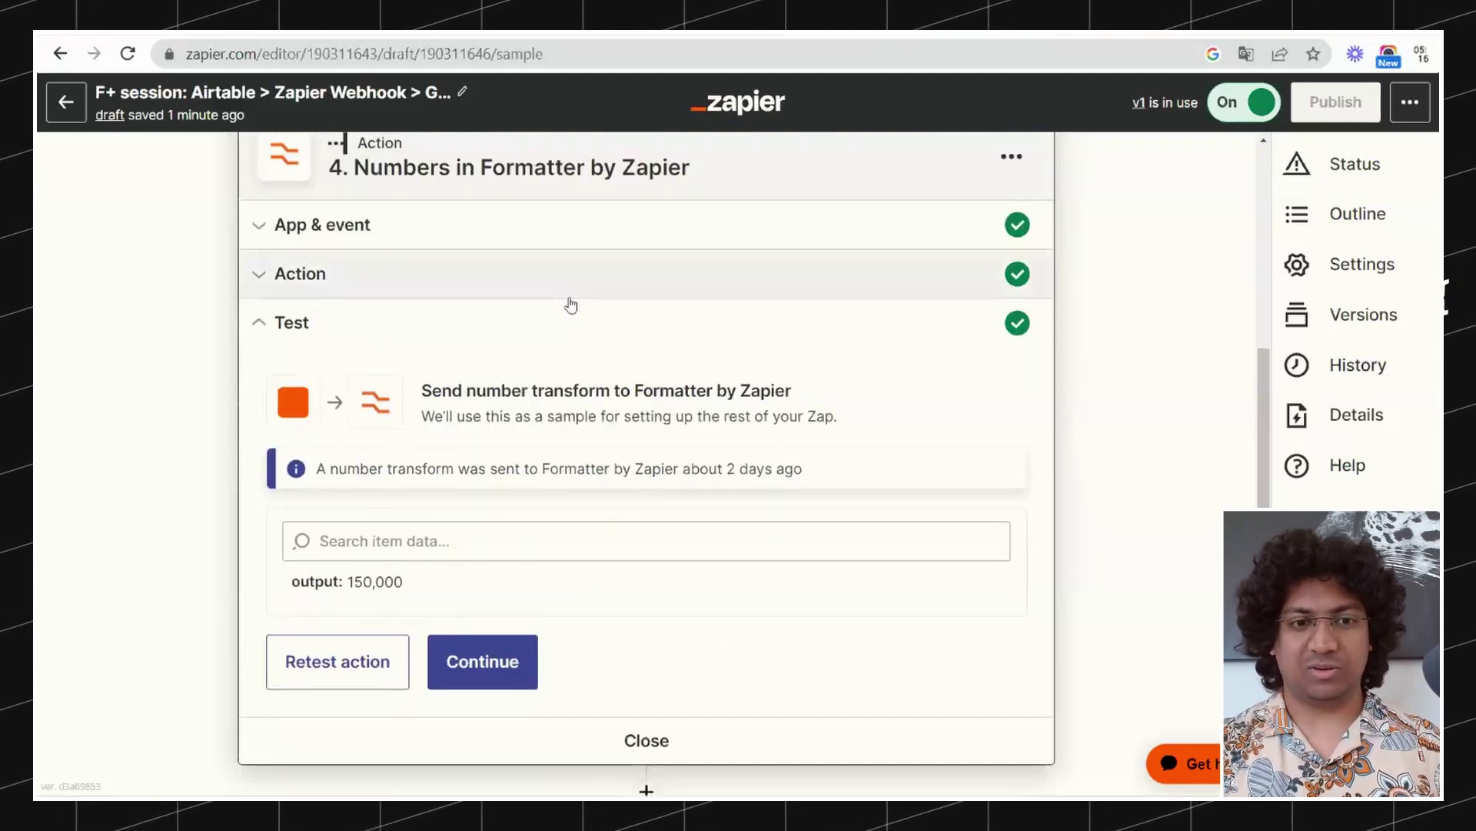
scroll(611, 444, down, 3)
scroll(642, 442, down, 2)
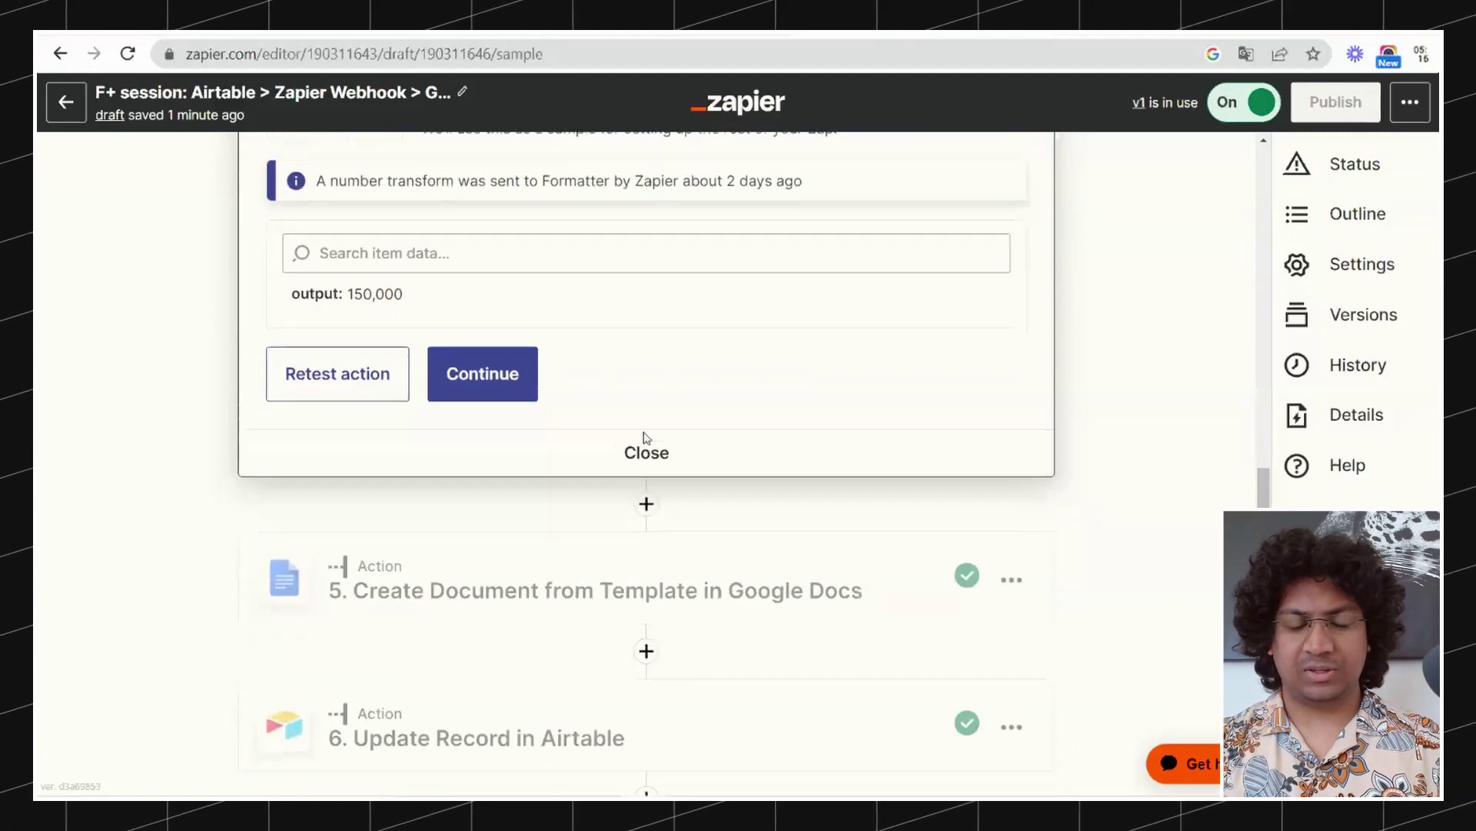
click(785, 499)
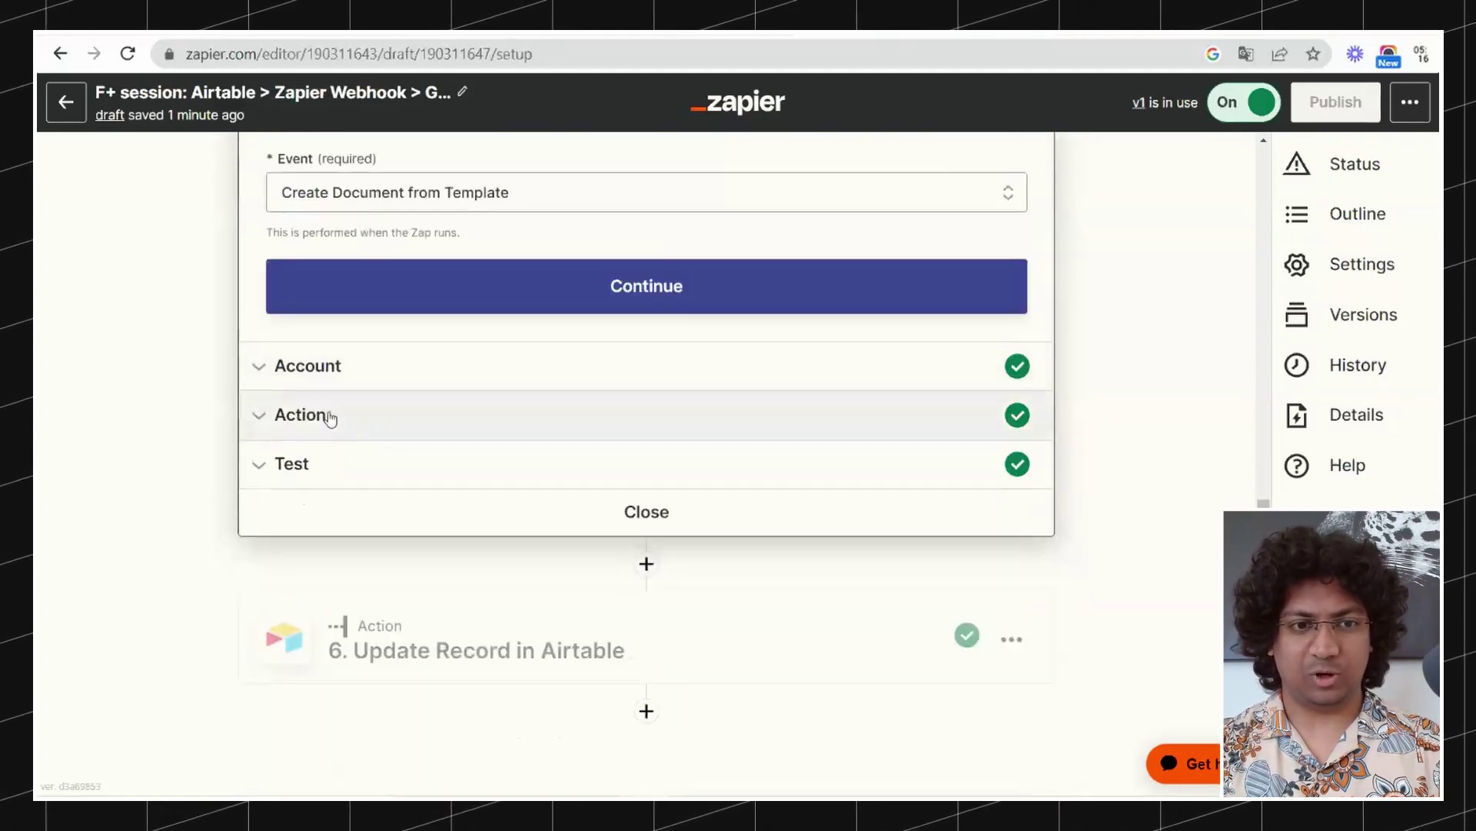
click(329, 416)
scroll(825, 397, up, 3)
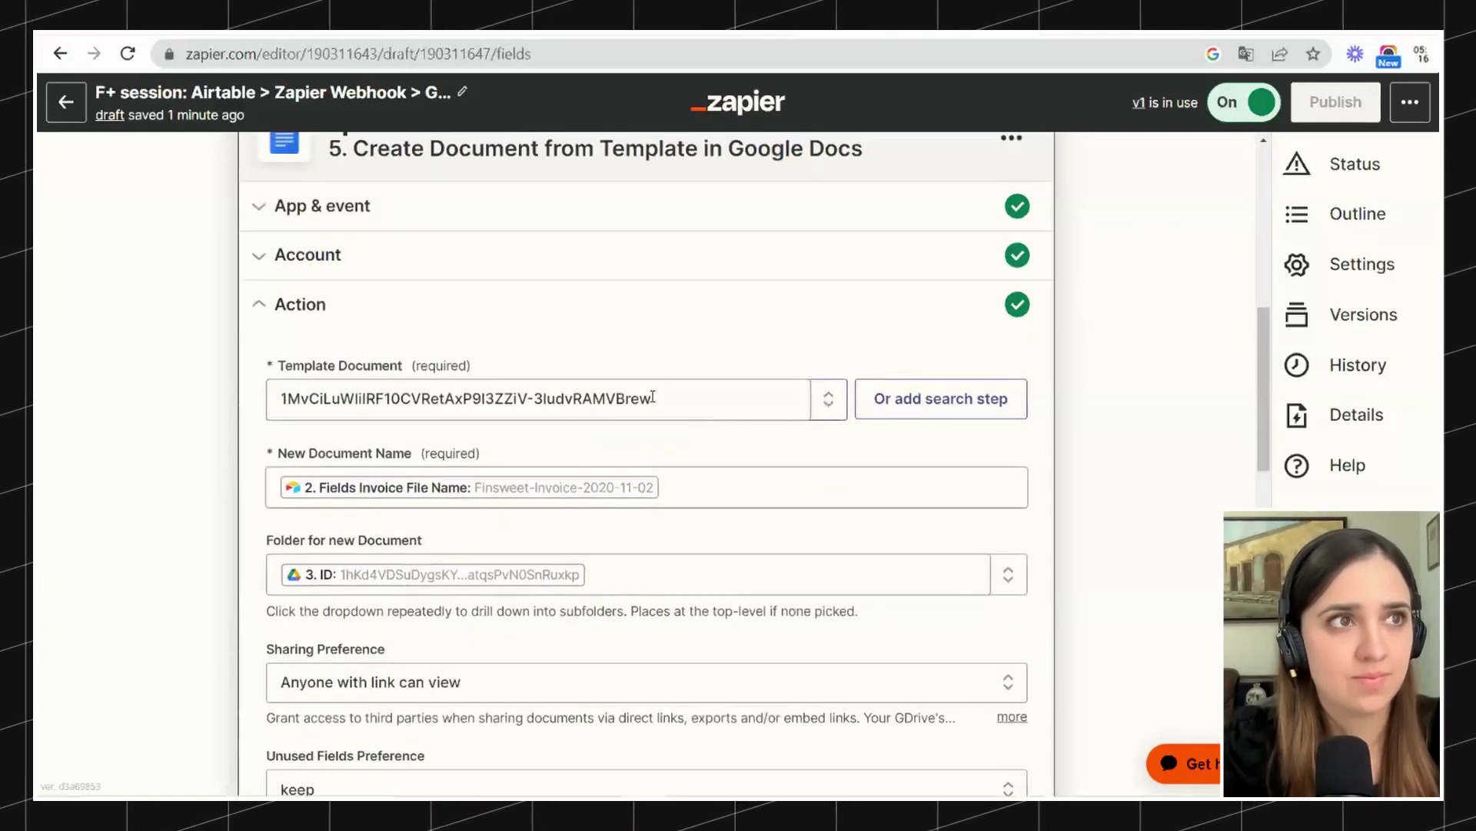
click(680, 36)
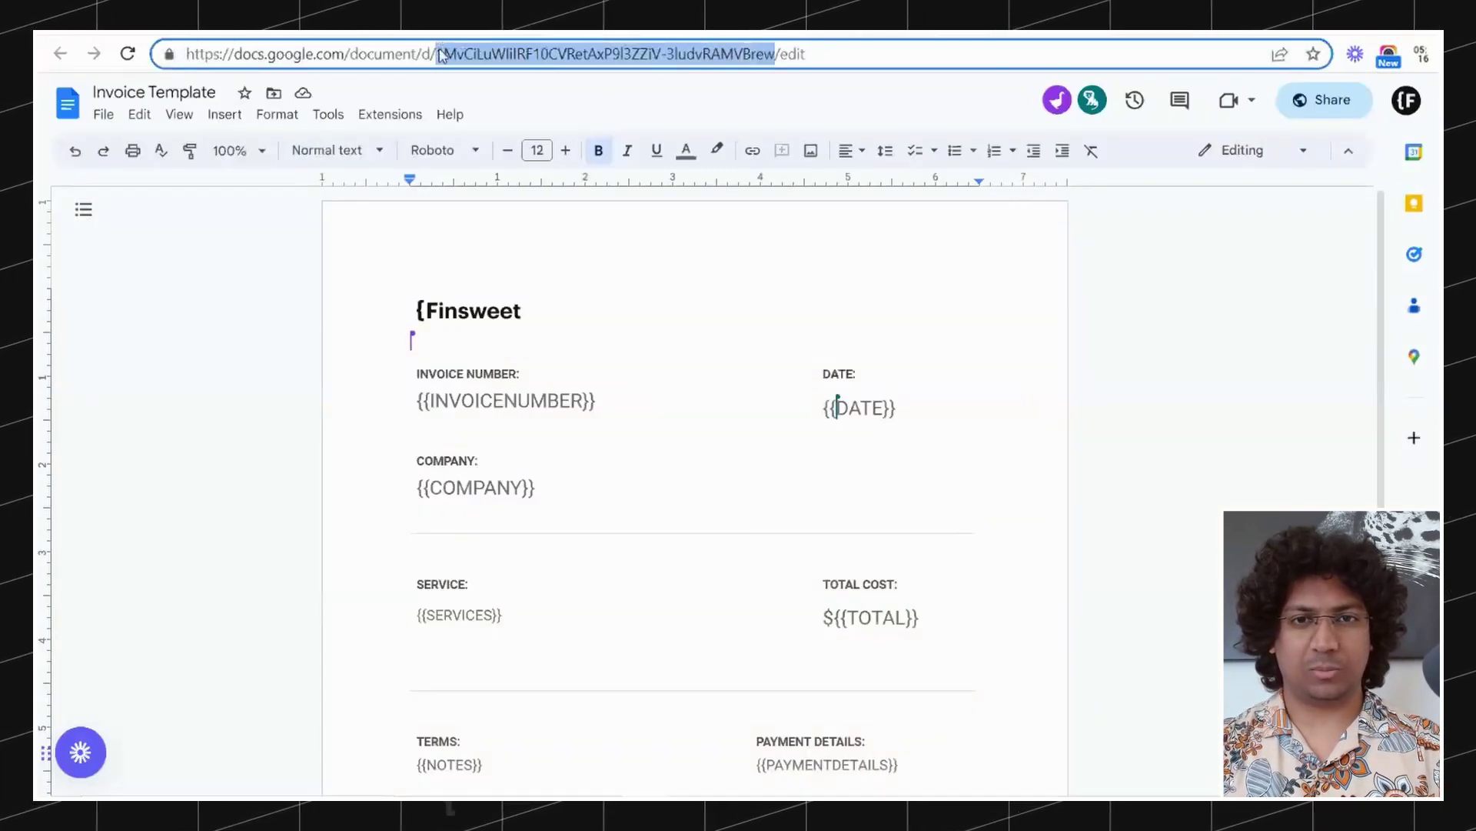
click(585, 36)
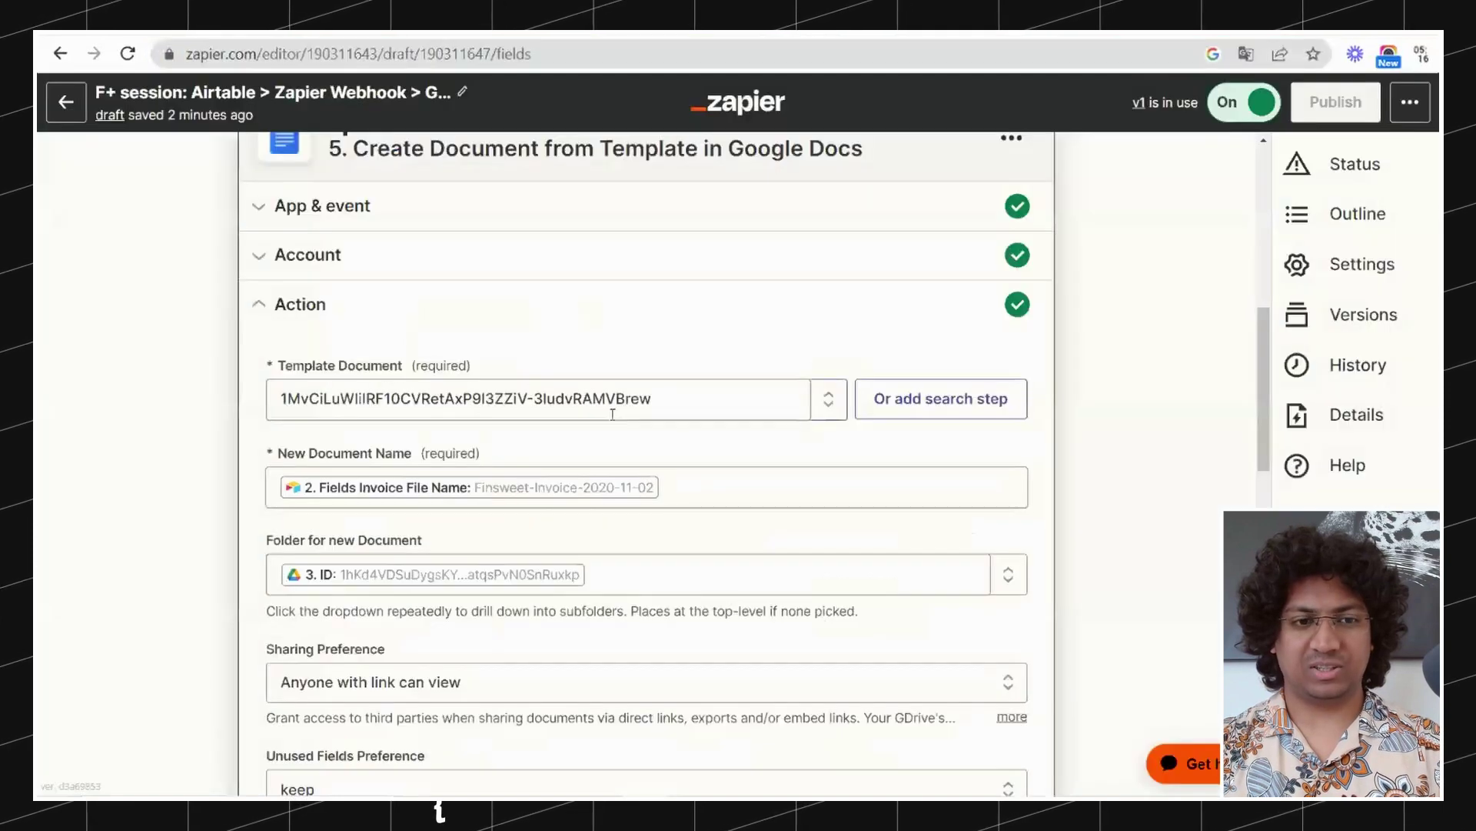
scroll(705, 444, down, 1)
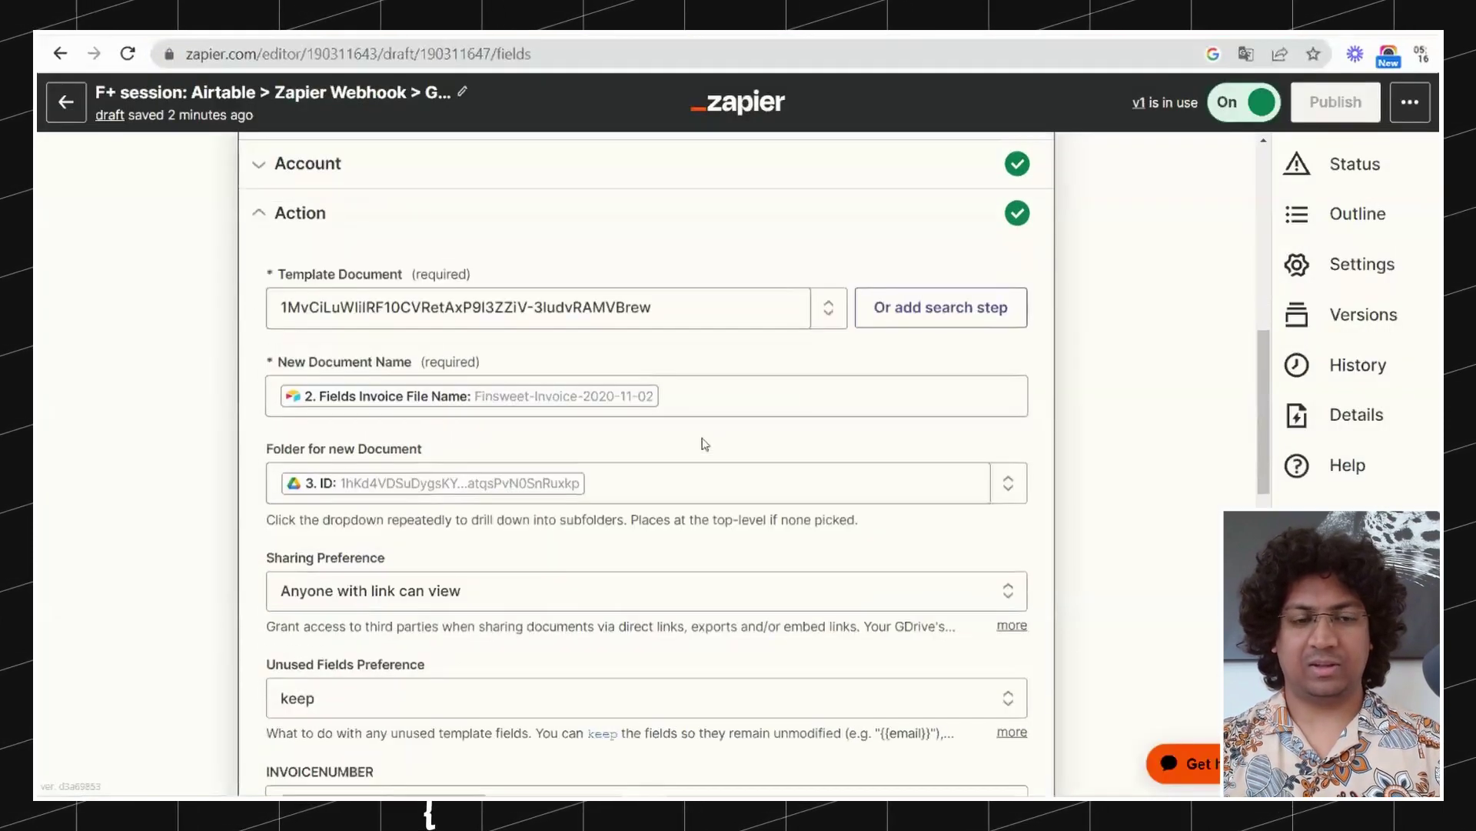
scroll(704, 444, down, 3)
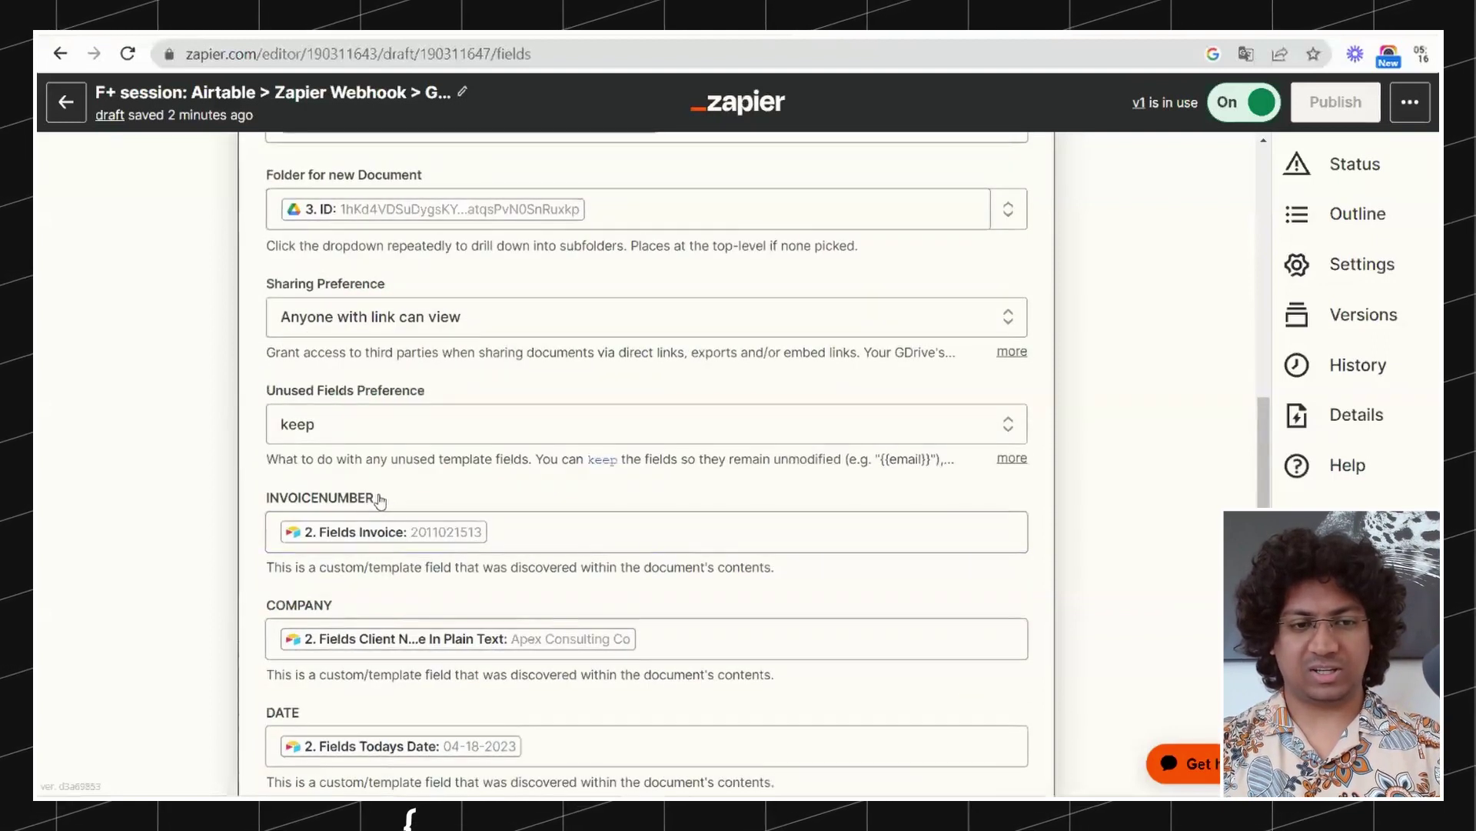
scroll(380, 501, down, 1)
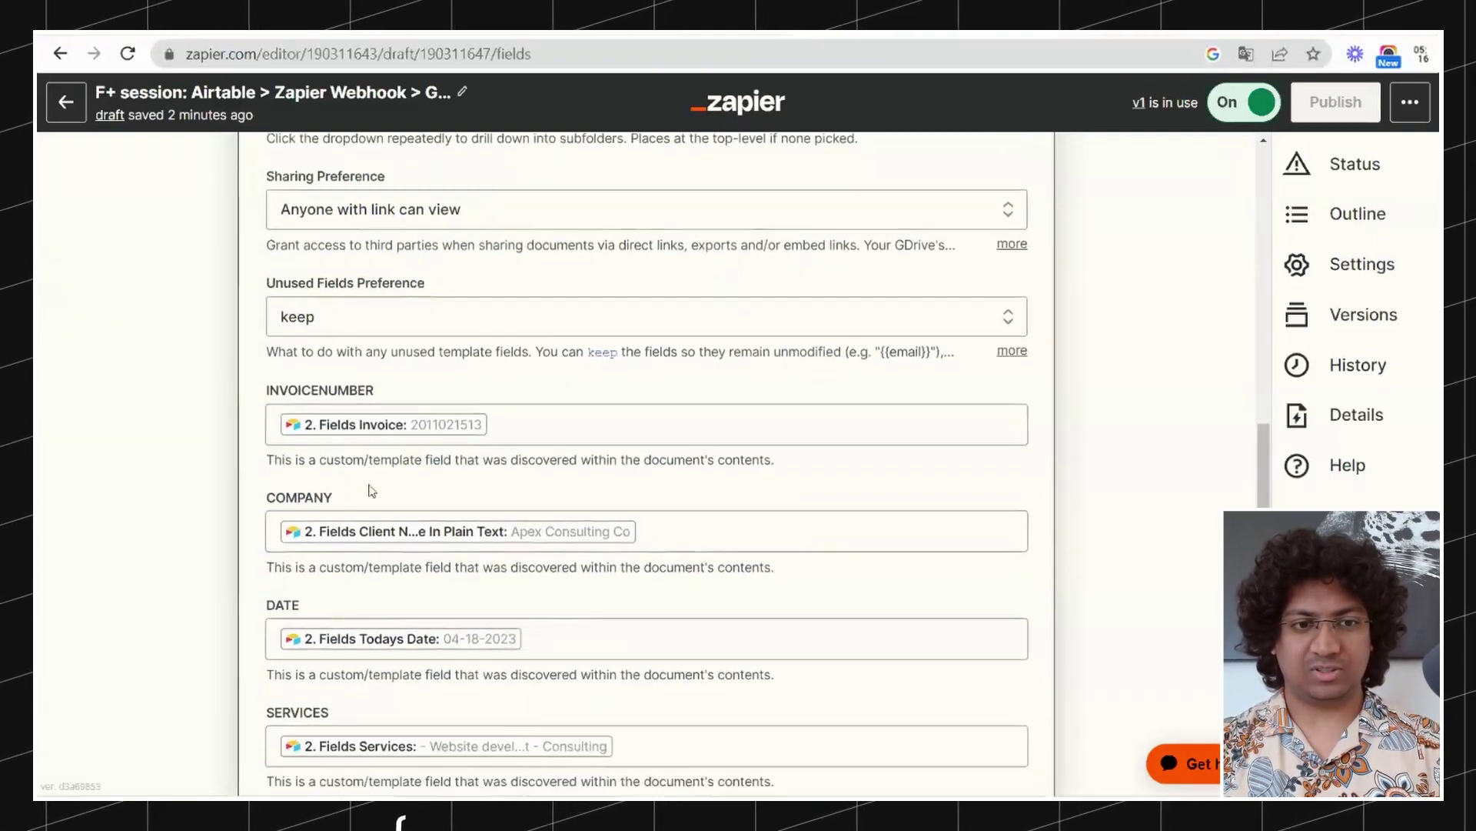
scroll(372, 491, down, 3)
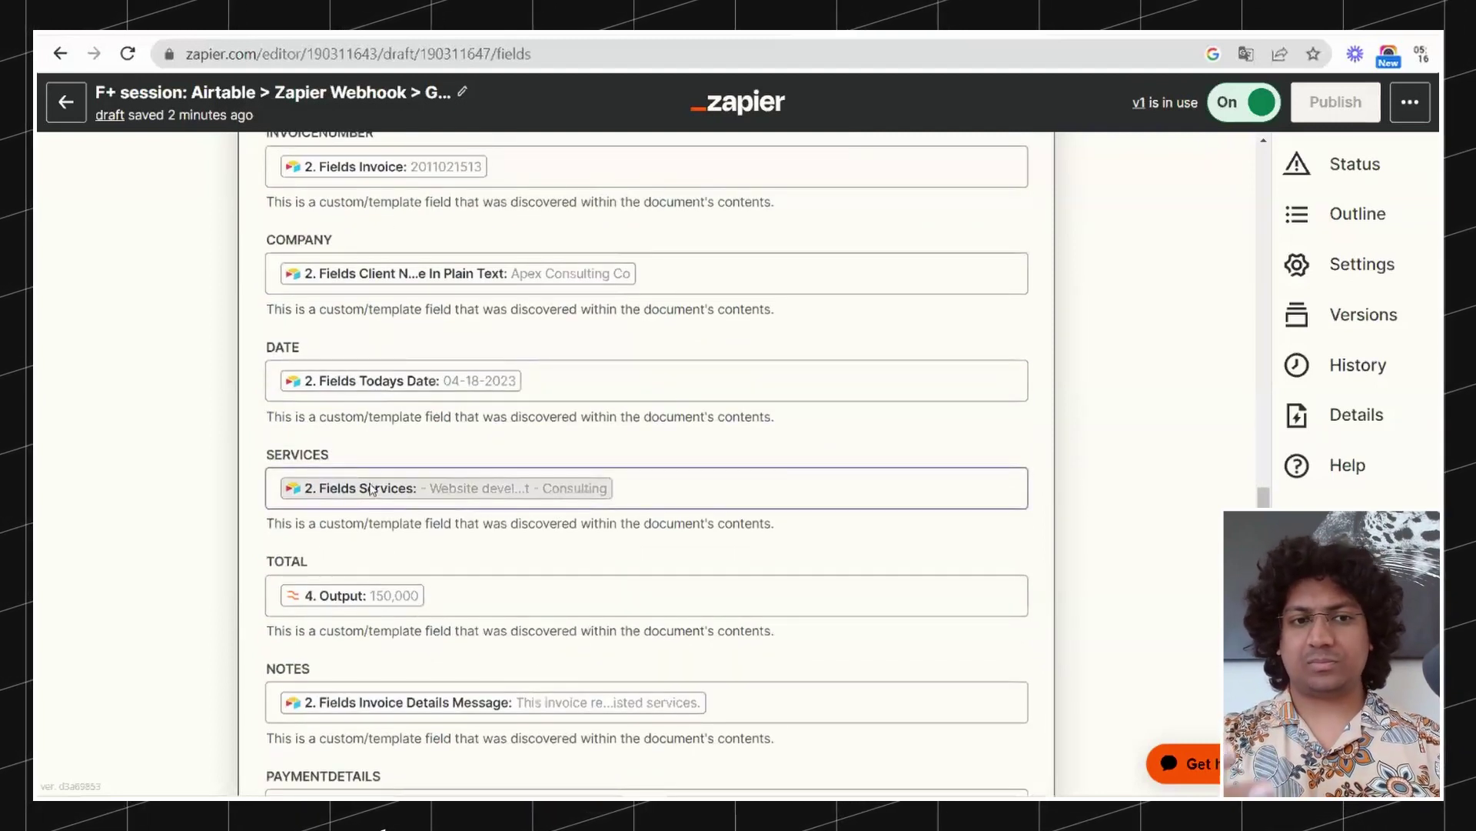
scroll(561, 478, up, 2)
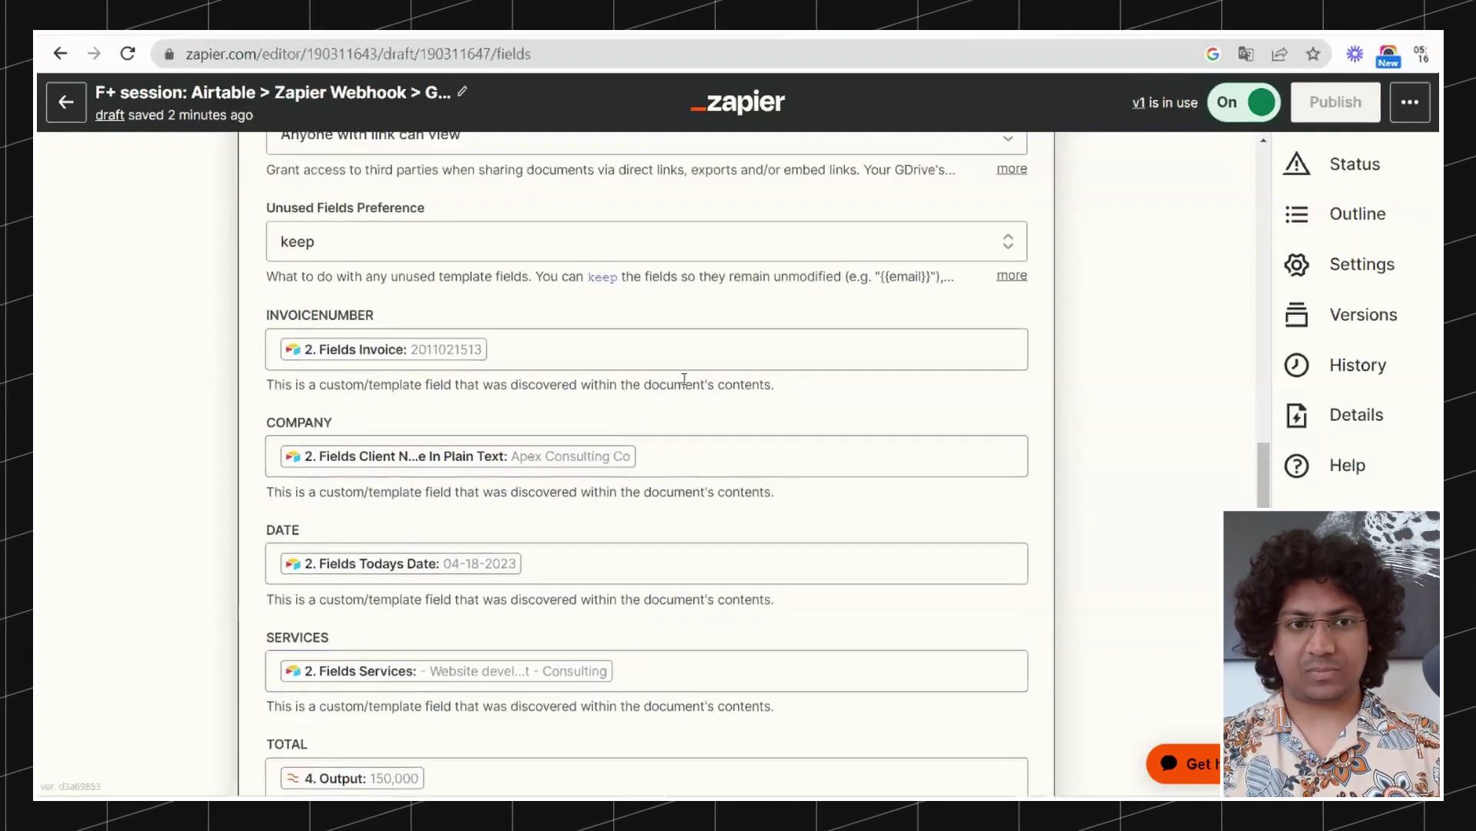
scroll(685, 379, up, 1)
click(683, 445)
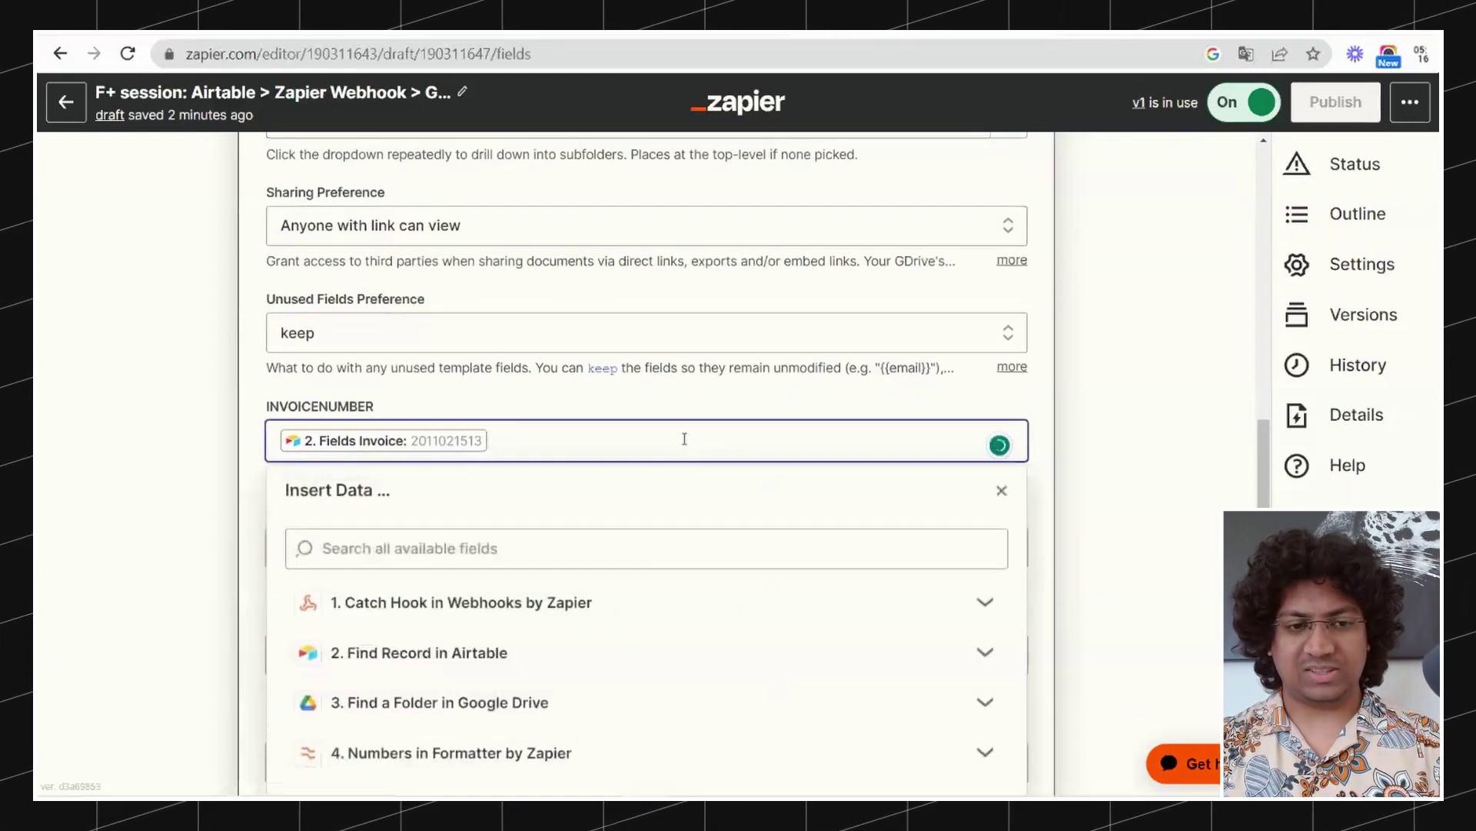
scroll(699, 408, down, 2)
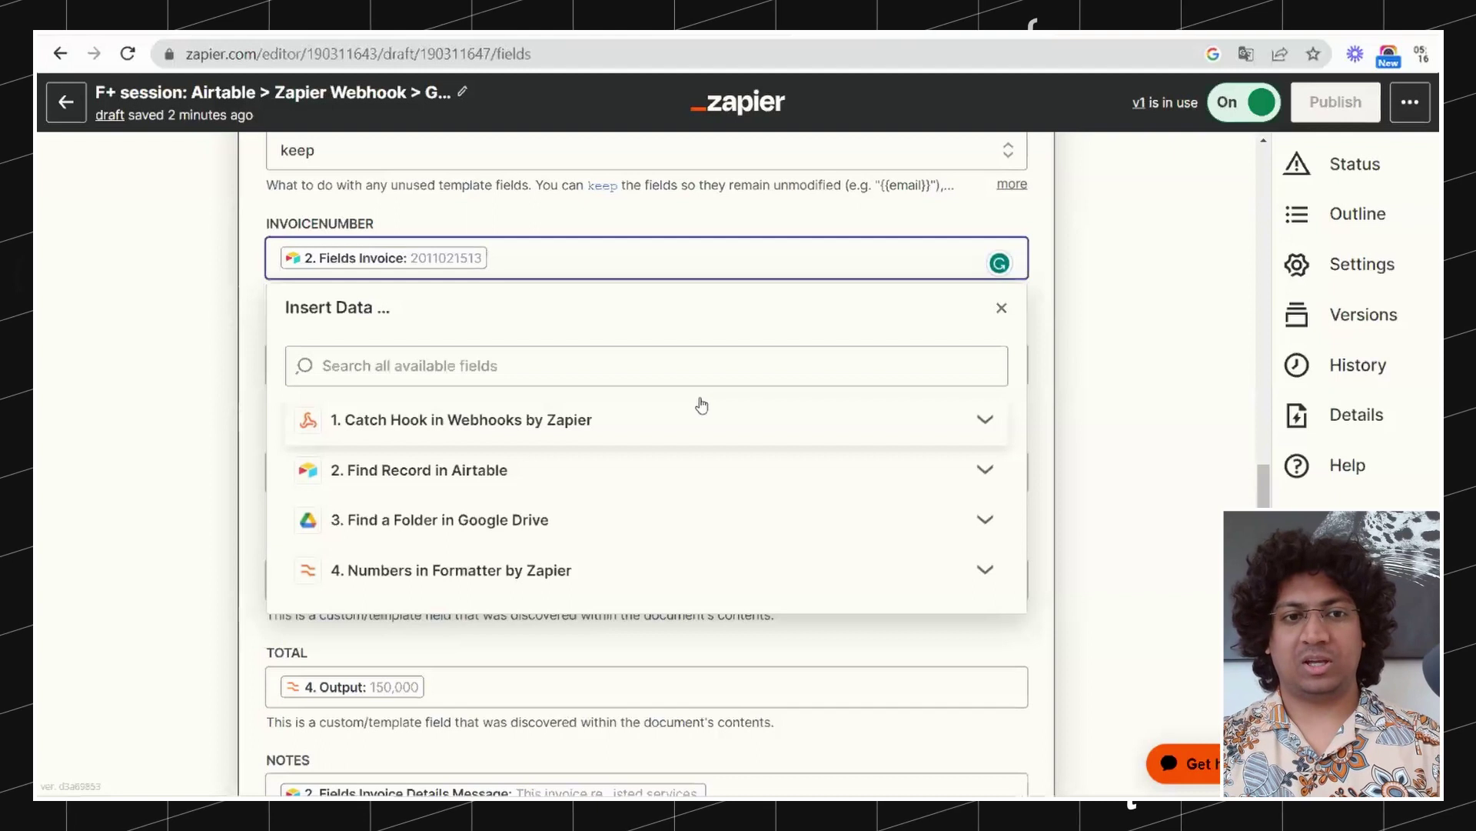
scroll(612, 232, up, 4)
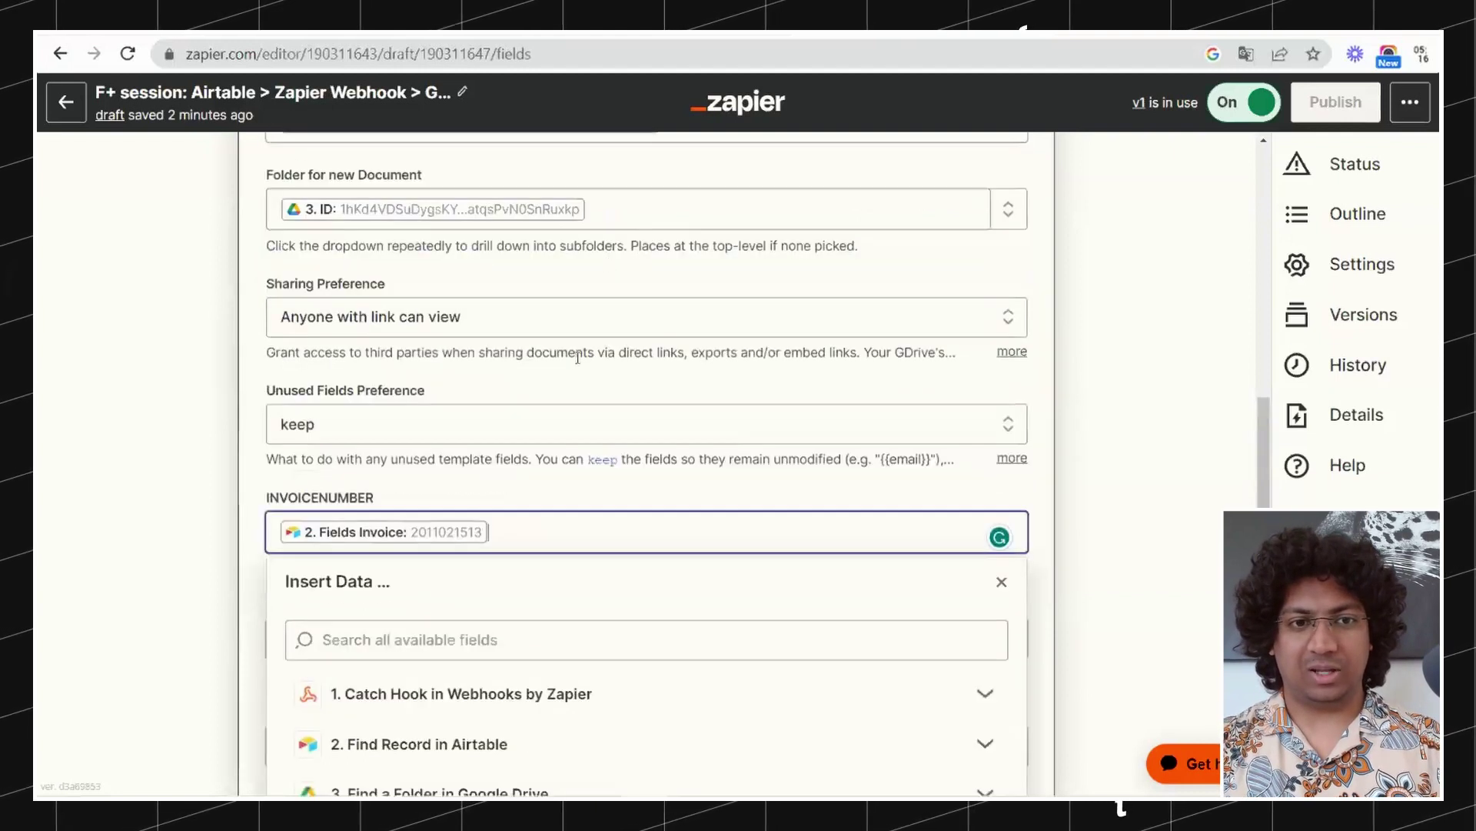
click(514, 284)
scroll(531, 275, up, 2)
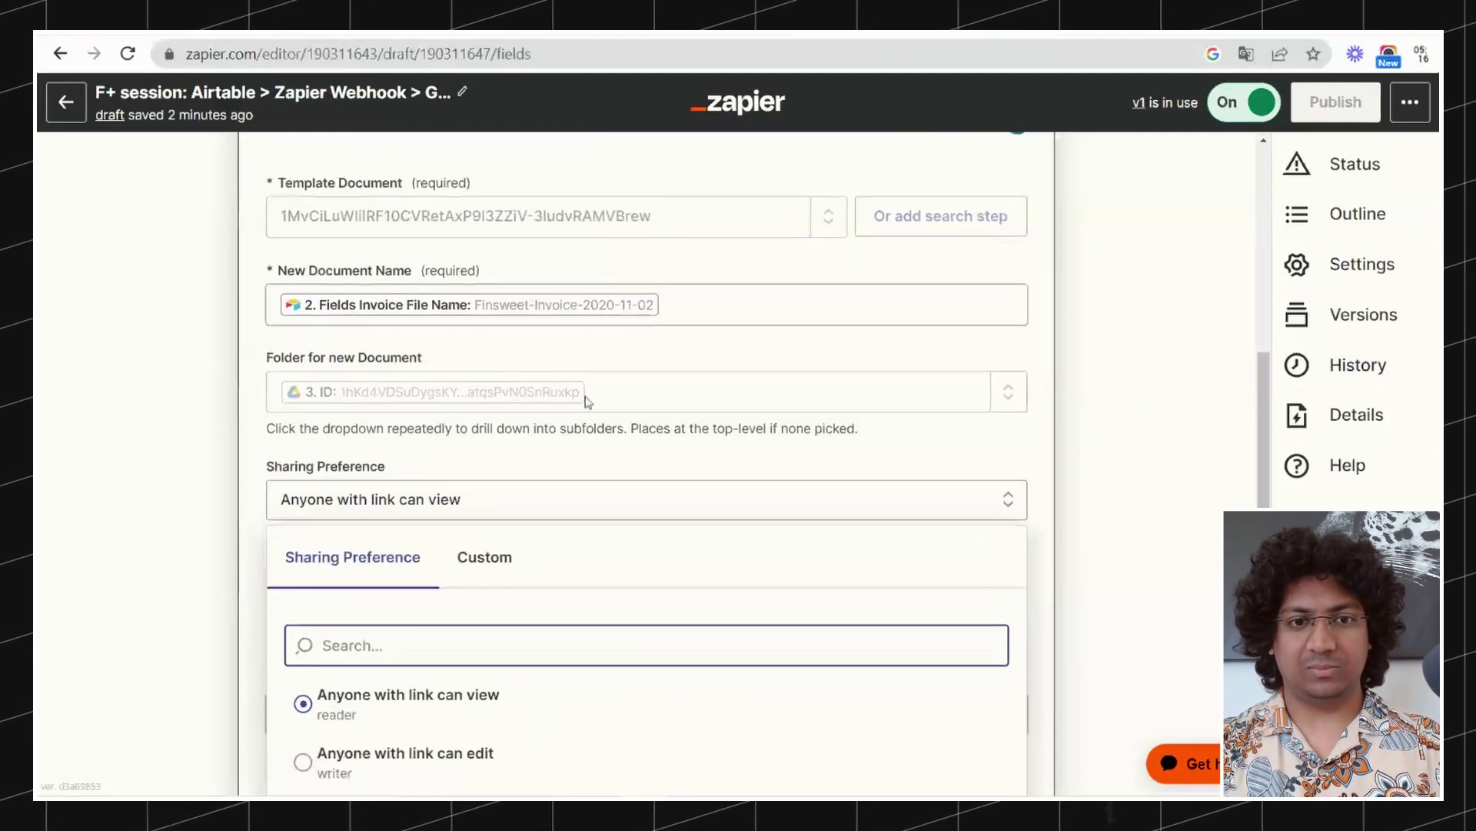
click(603, 356)
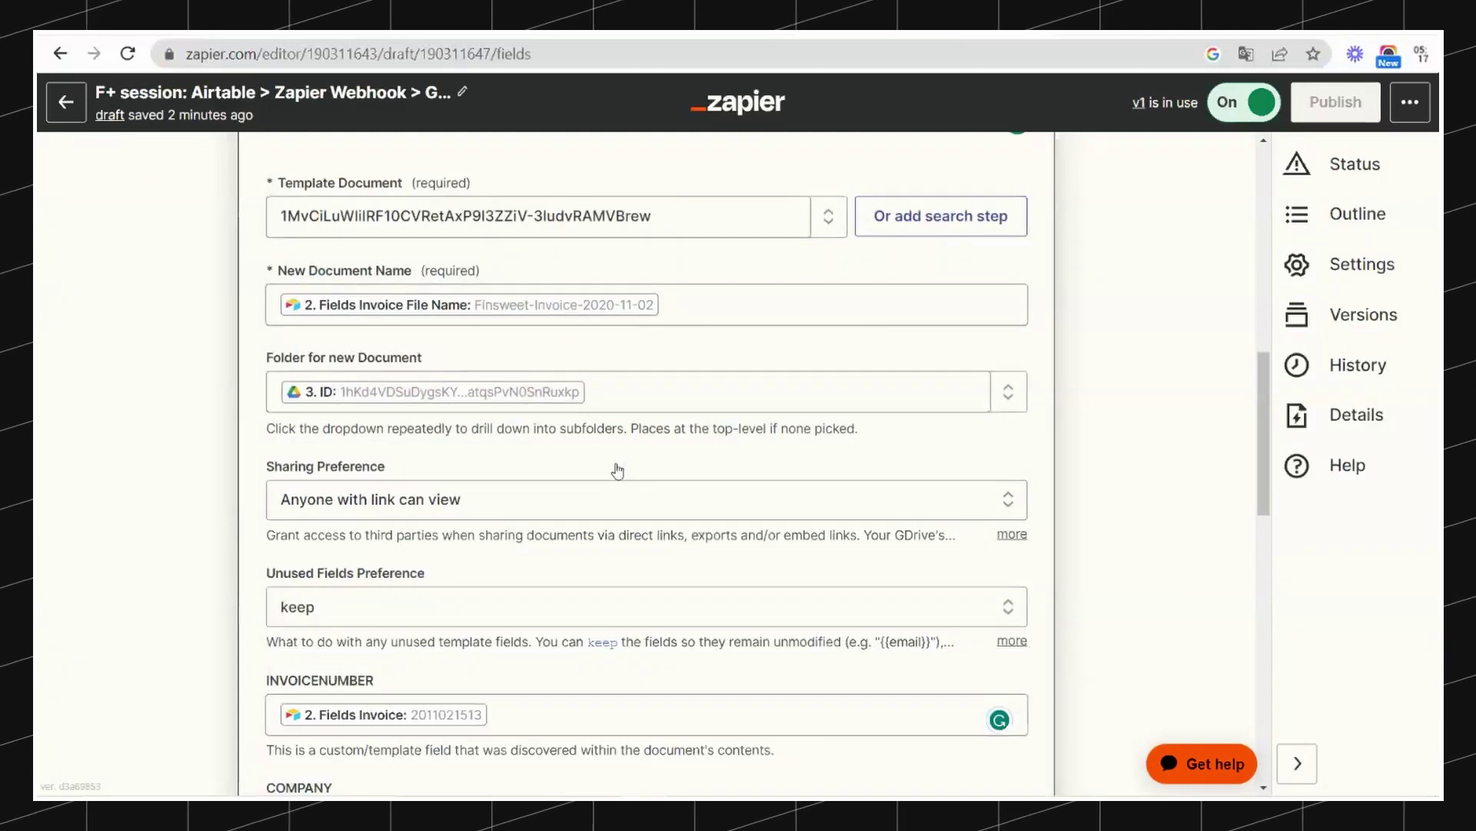
scroll(627, 356, down, 14)
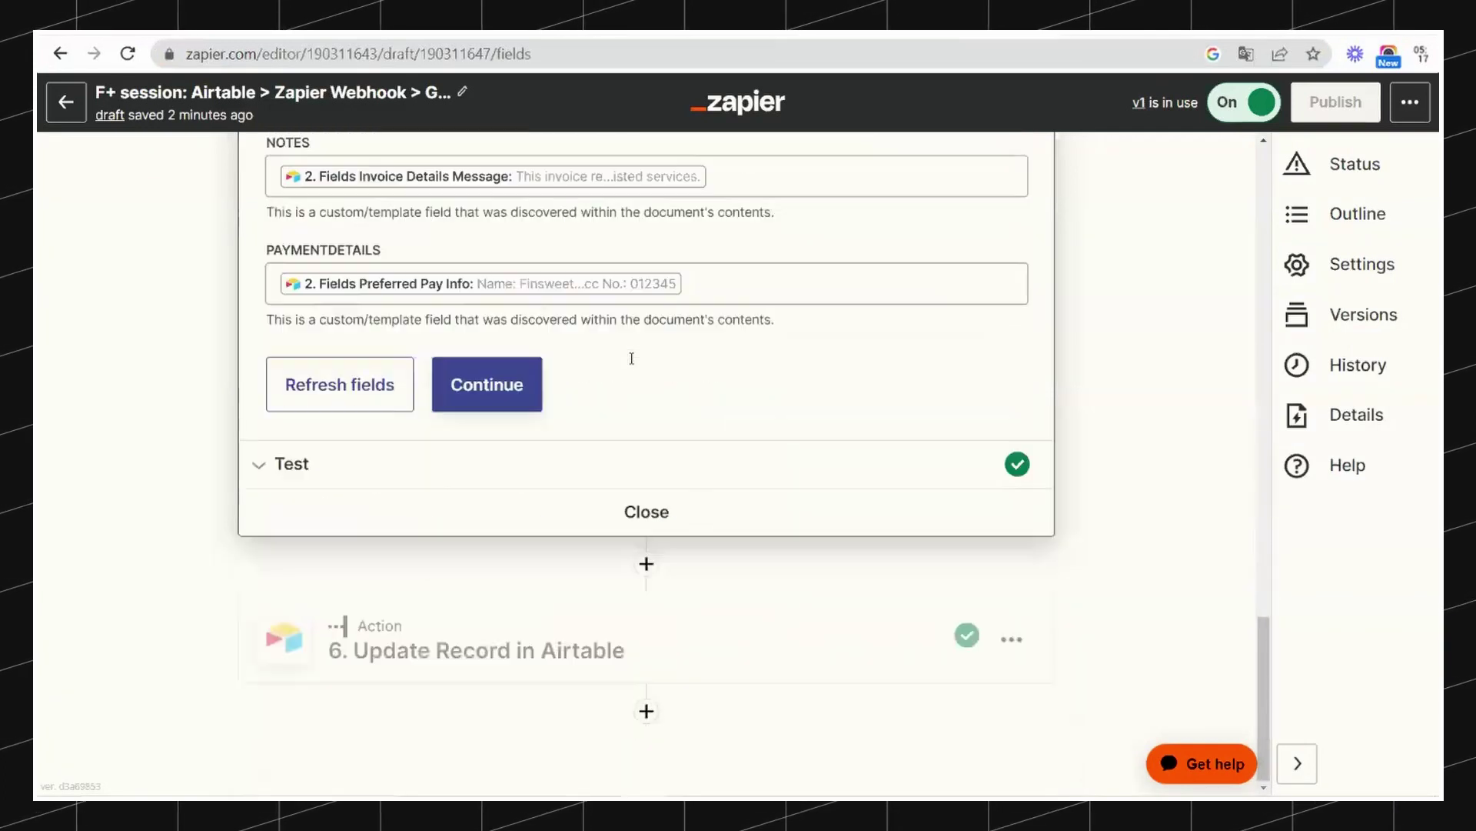
Check Update Record's mappings: Google Docs URL to Alternate Link, Download PDF to PDF export.
click(688, 649)
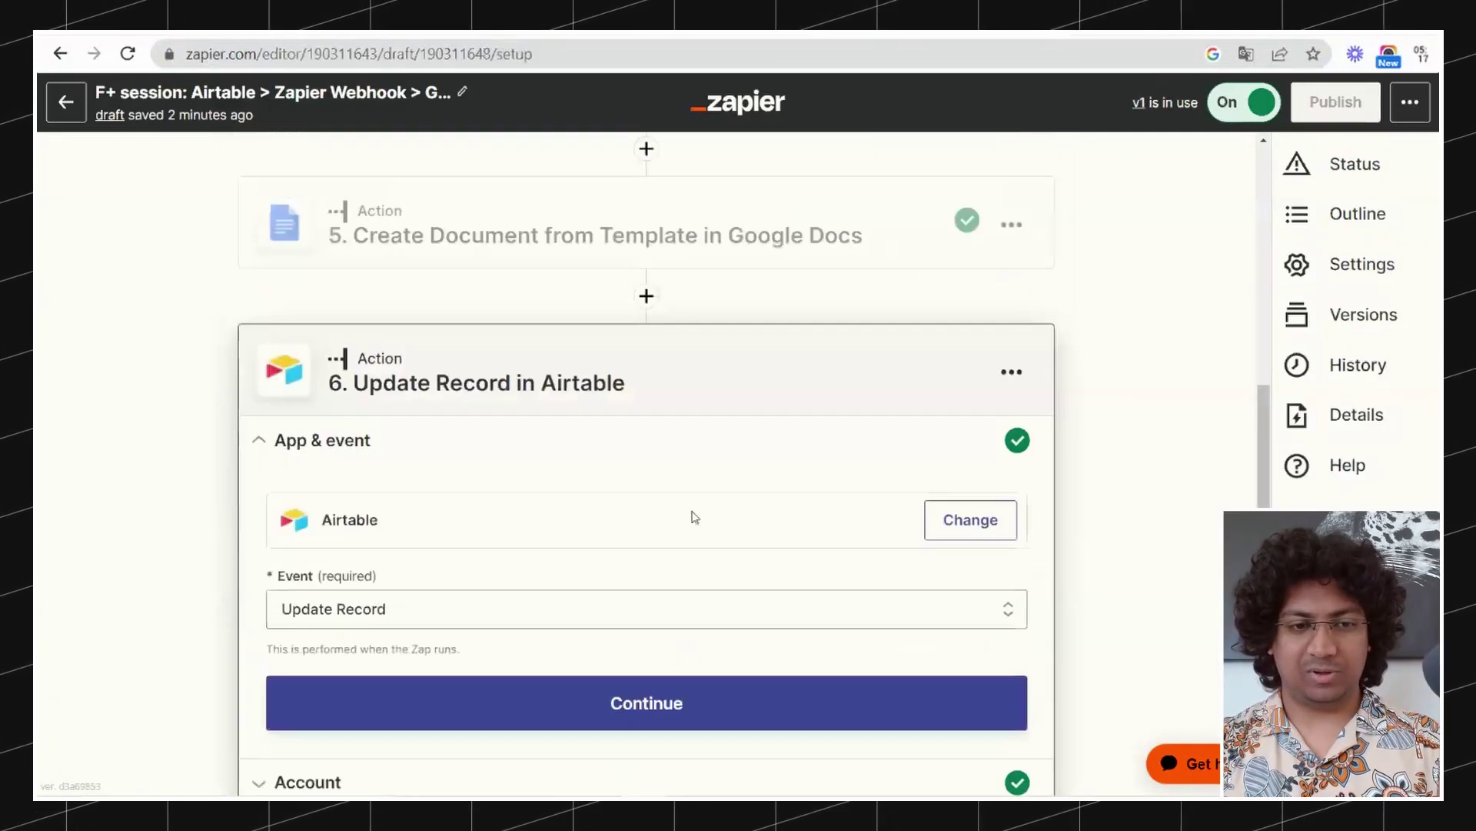
click(332, 561)
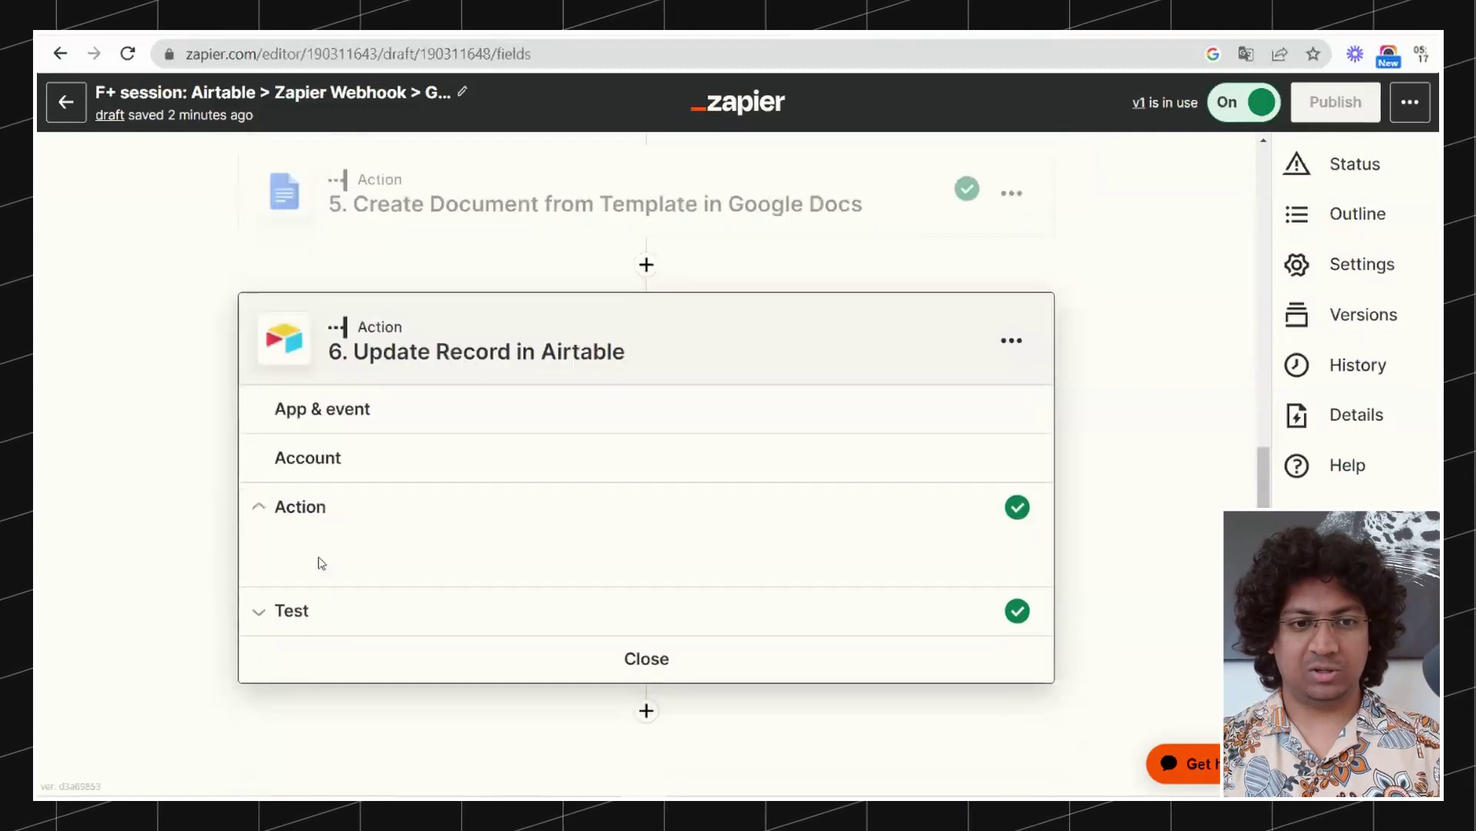
scroll(479, 511, down, 8)
scroll(479, 511, up, 2)
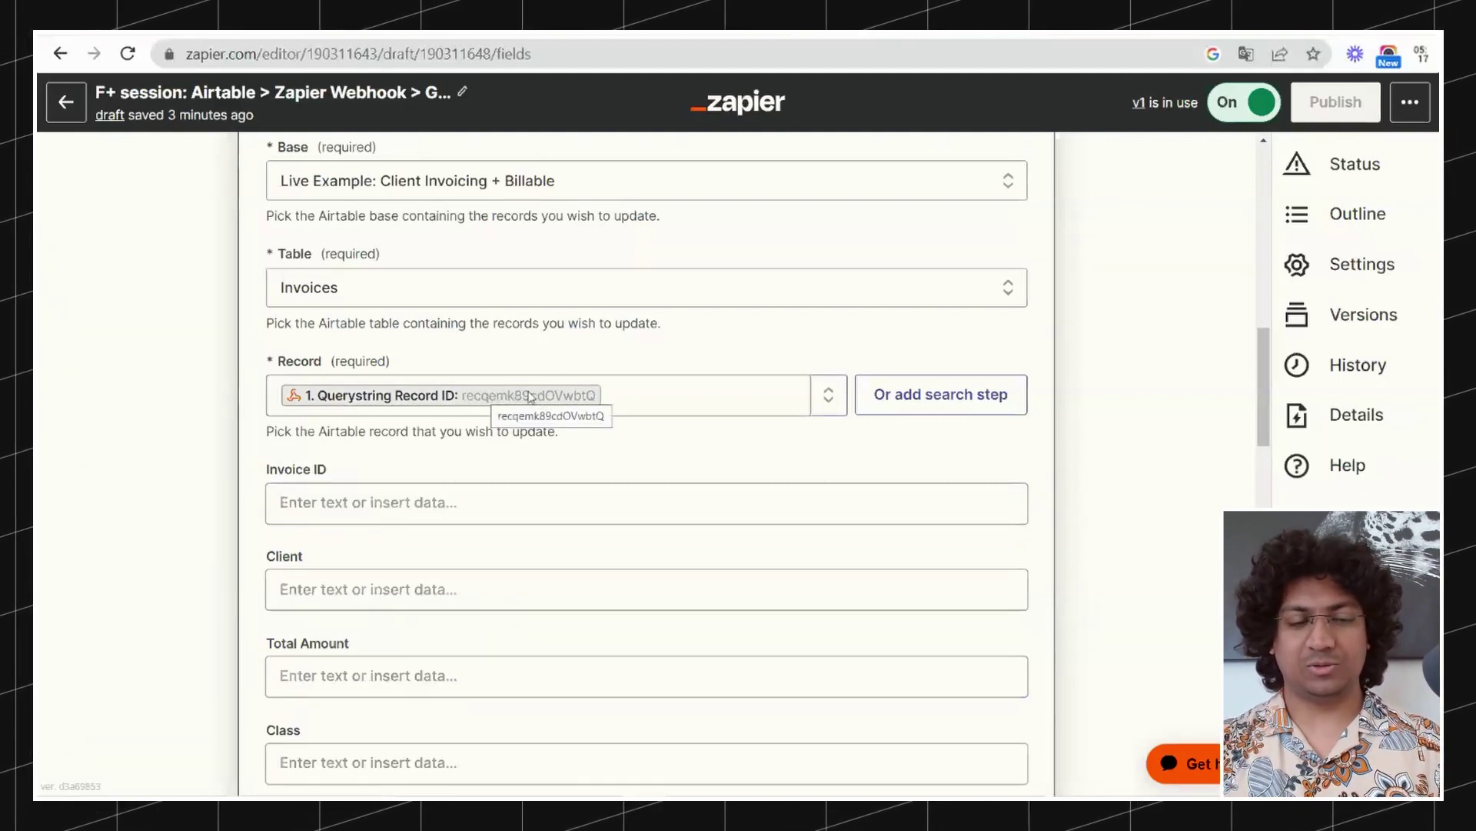
scroll(531, 396, down, 10)
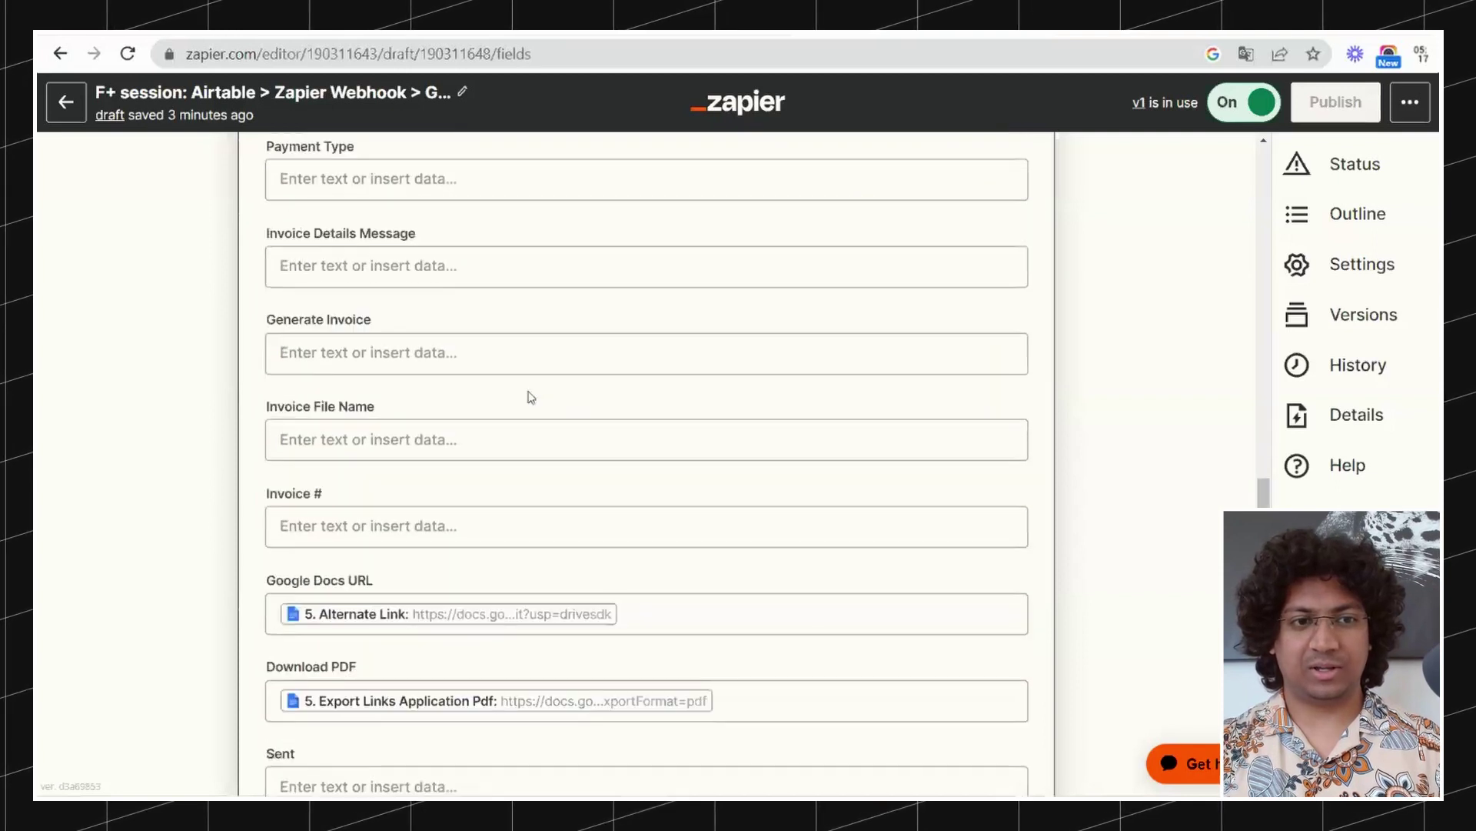
scroll(529, 393, down, 4)
scroll(523, 394, up, 1)
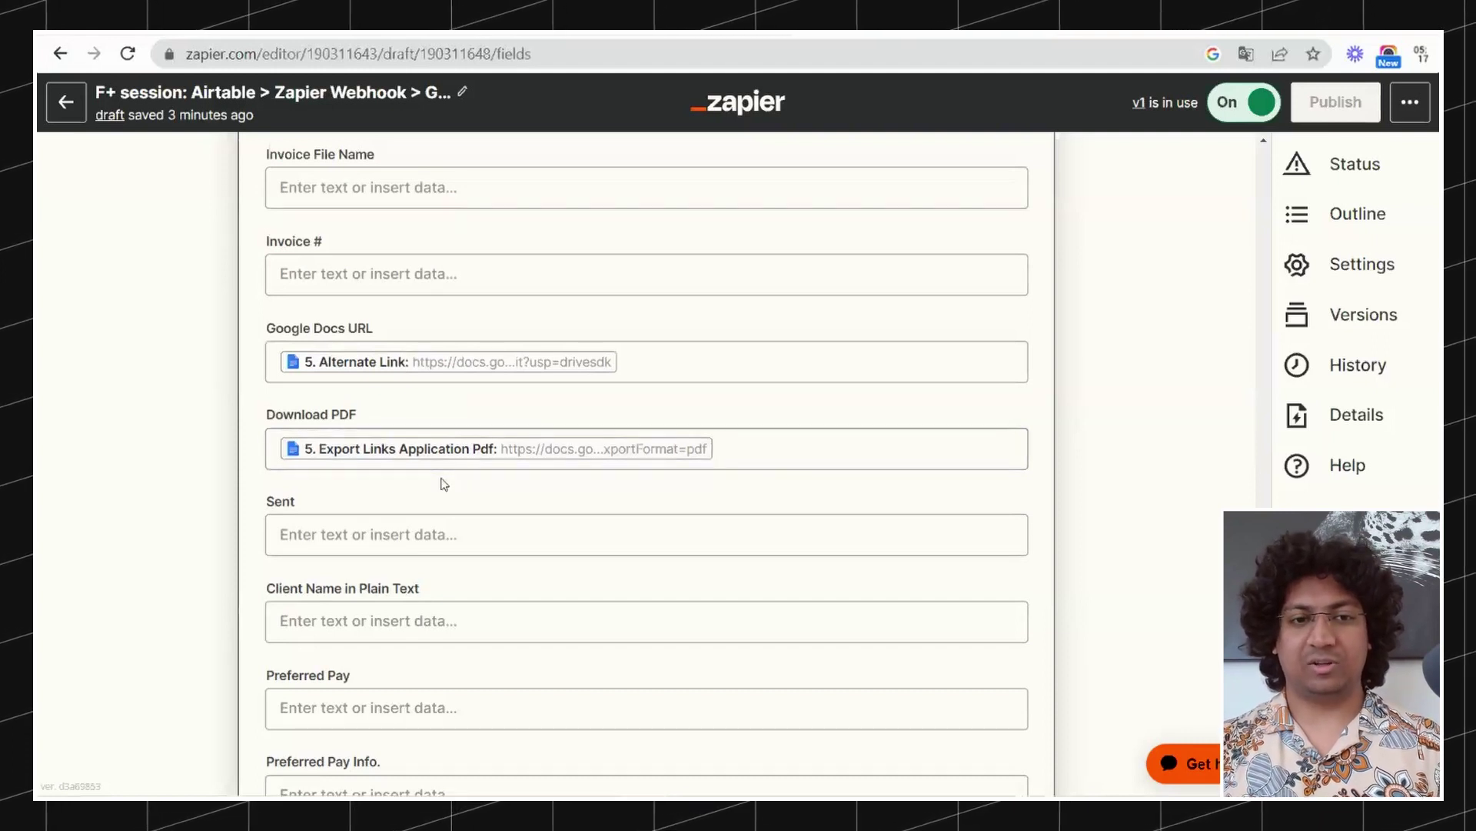
scroll(444, 484, down, 10)
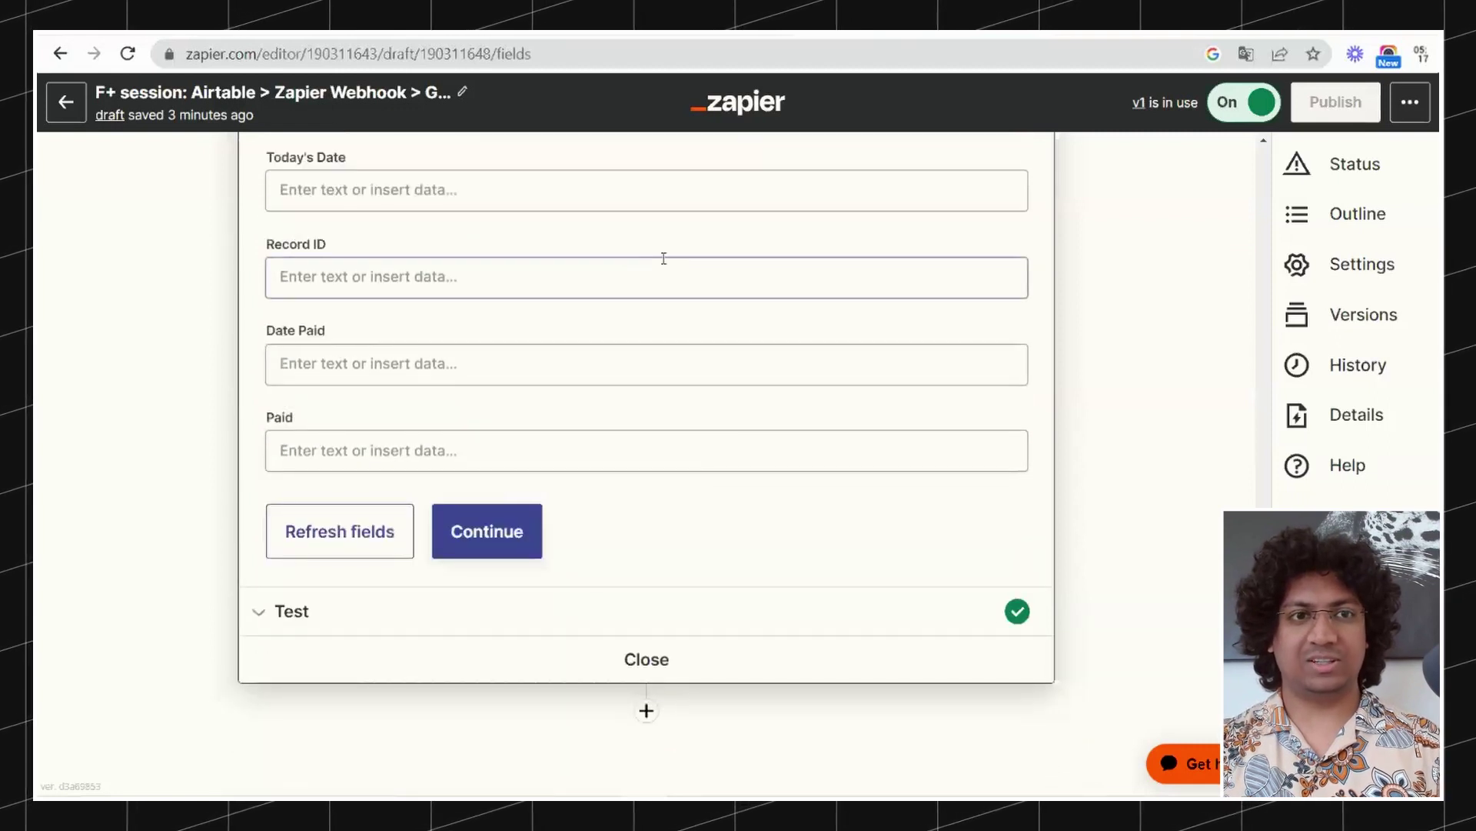
In Google Drive, go up to the Automate Finsweet folder holding the Invoice Template.
key(ctrl+Tab)
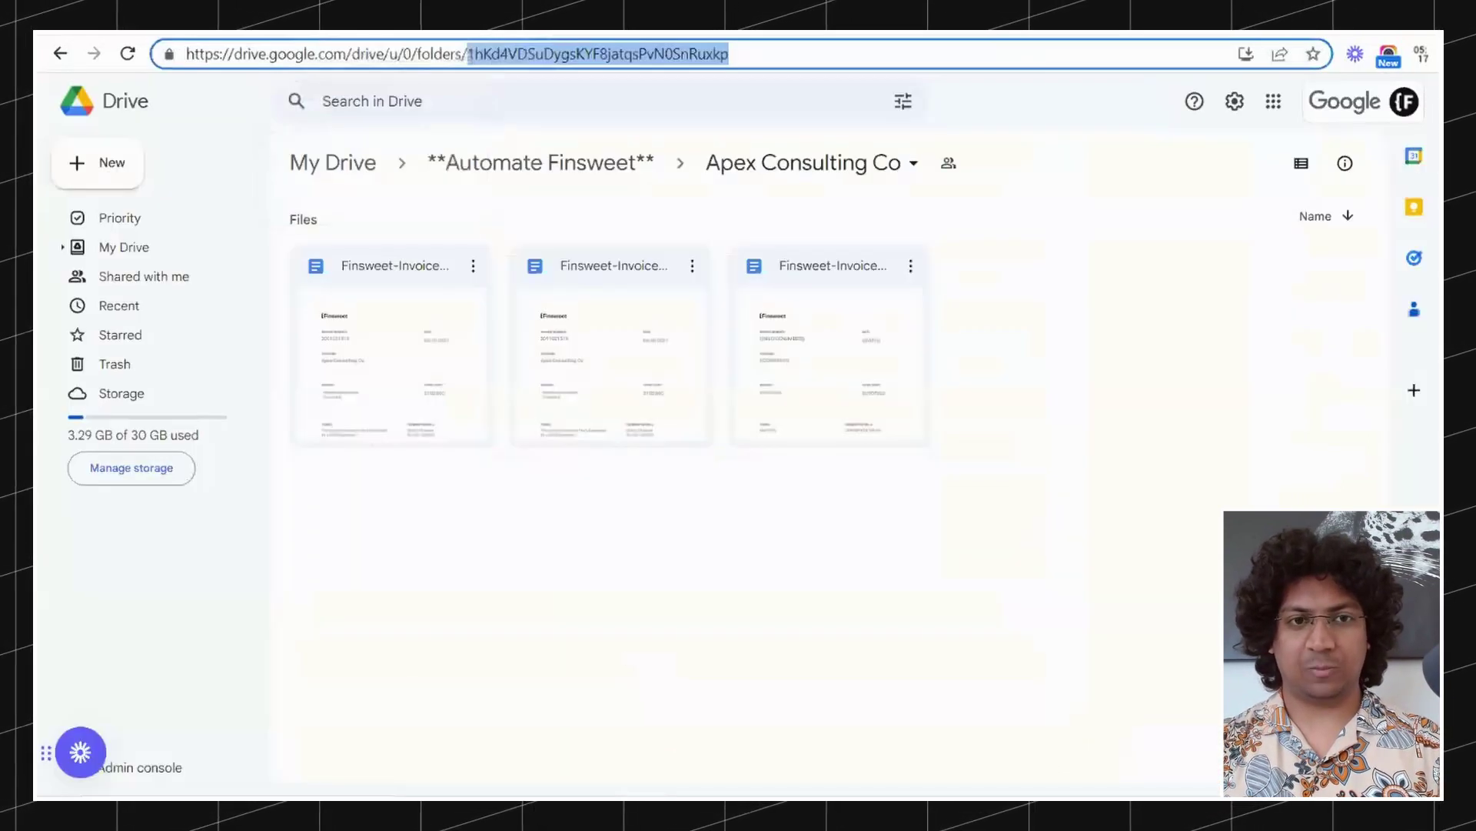
click(671, 163)
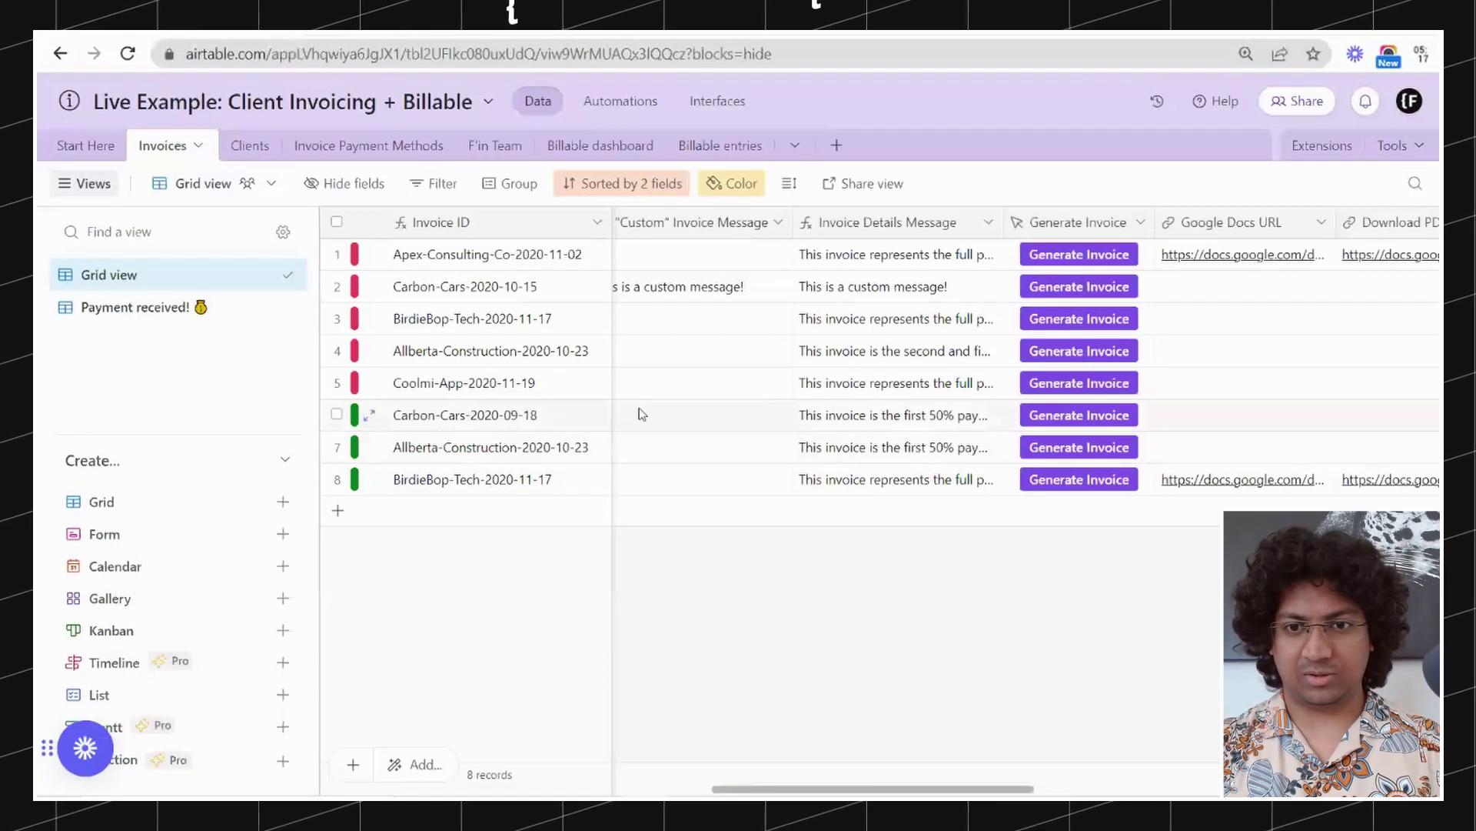
Generate the Carbon-Cars-2020-09-18 invoice and view its new Google Doc billing $70,000.
scroll(1005, 422, right, 5)
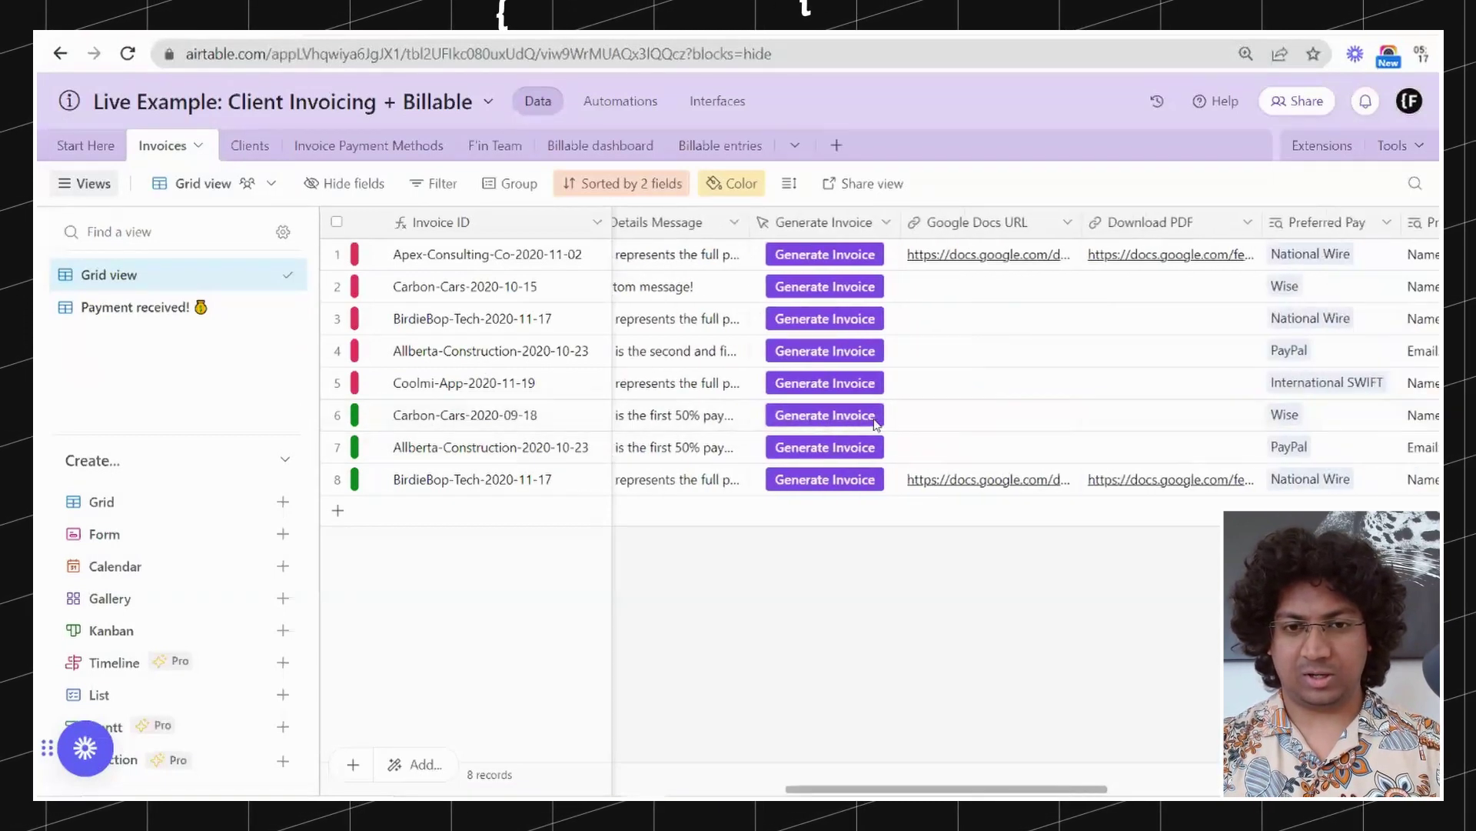
click(838, 423)
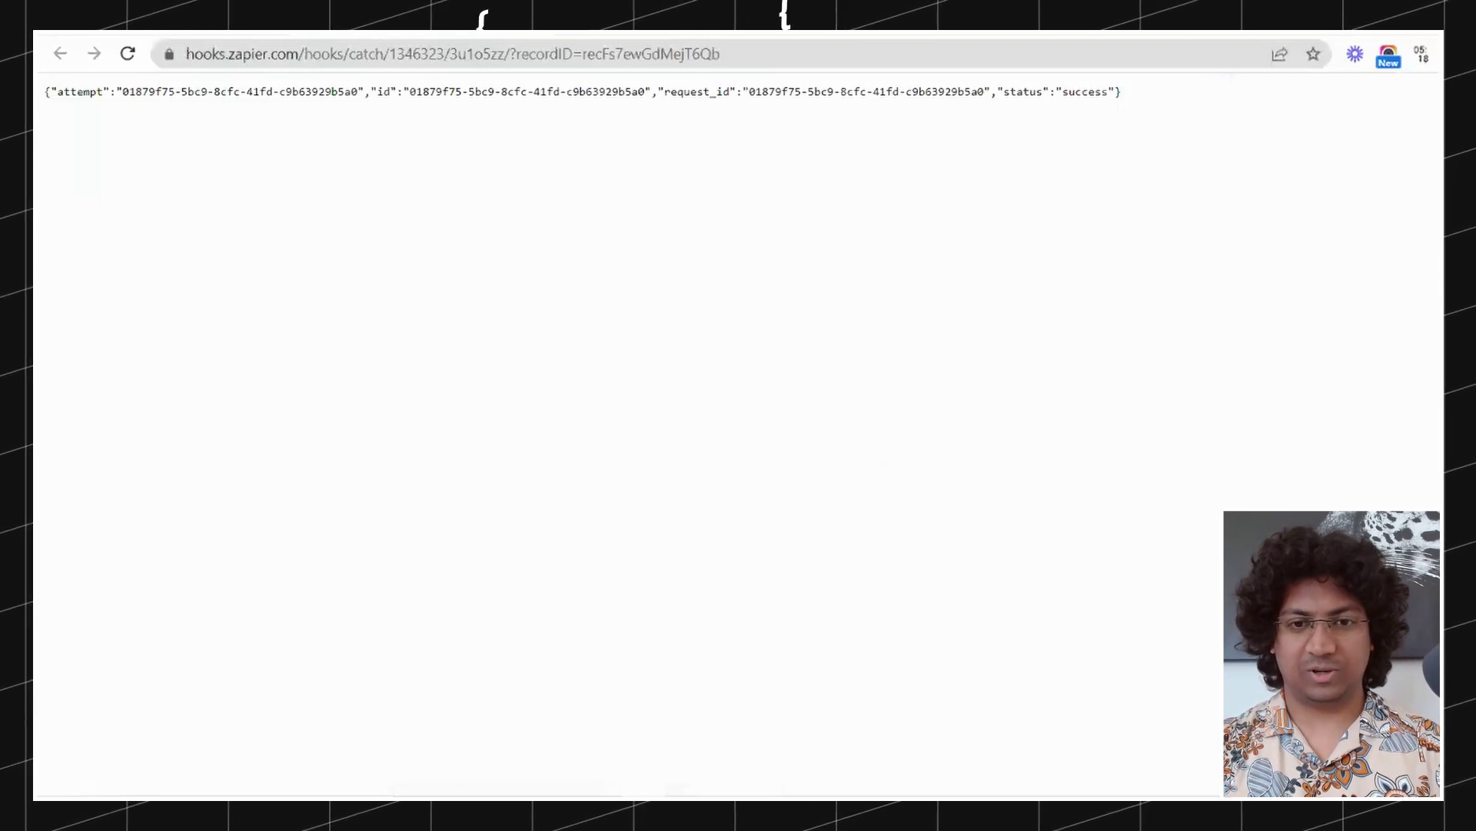
key(ctrl+w)
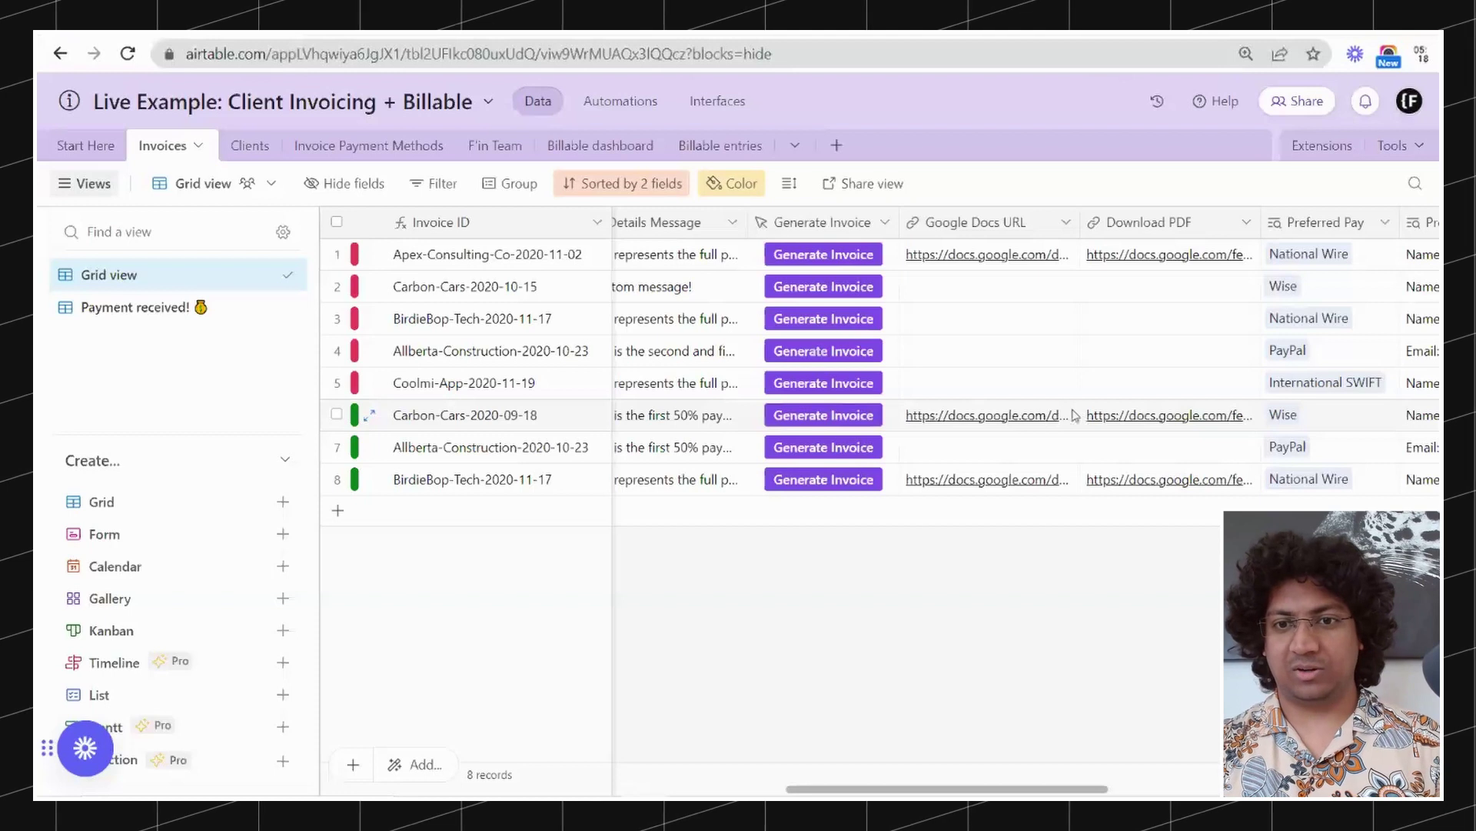
click(985, 417)
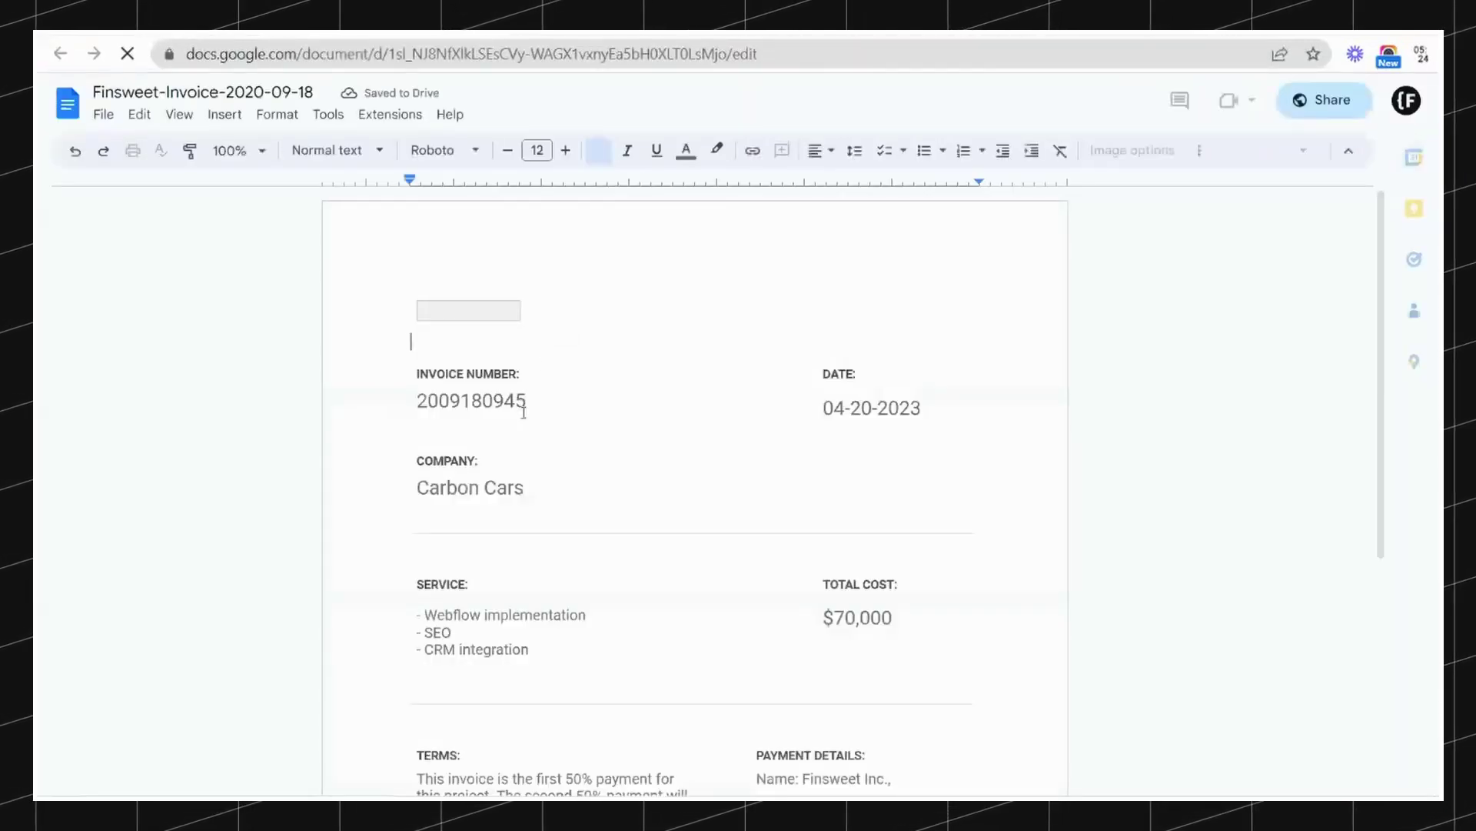
key(ctrl+w)
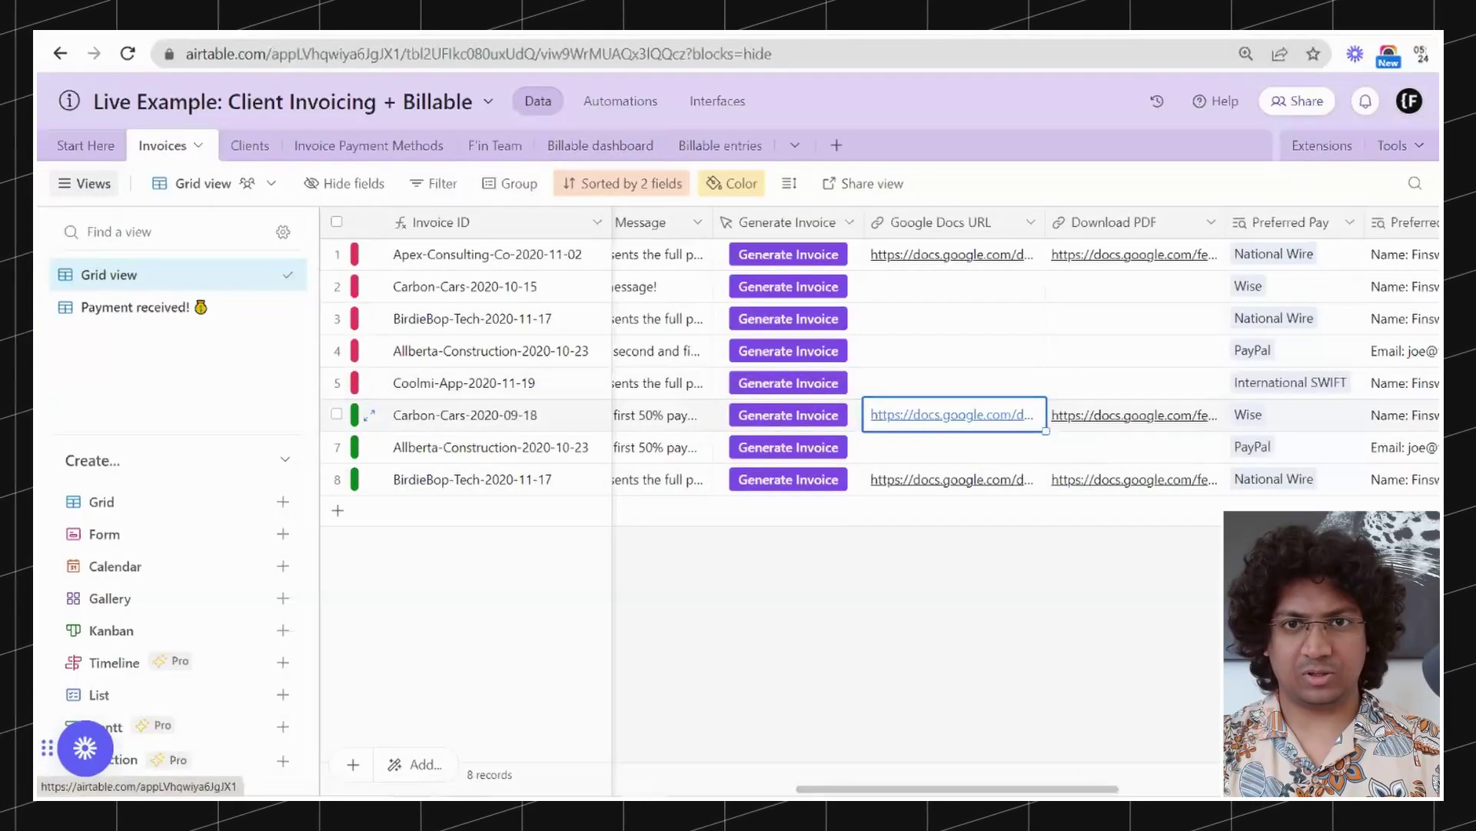
Generate the invoice for the Coolmi-App-2020-11-19 record in row 5.
key(ctrl+Tab)
key(ctrl+shift+Tab)
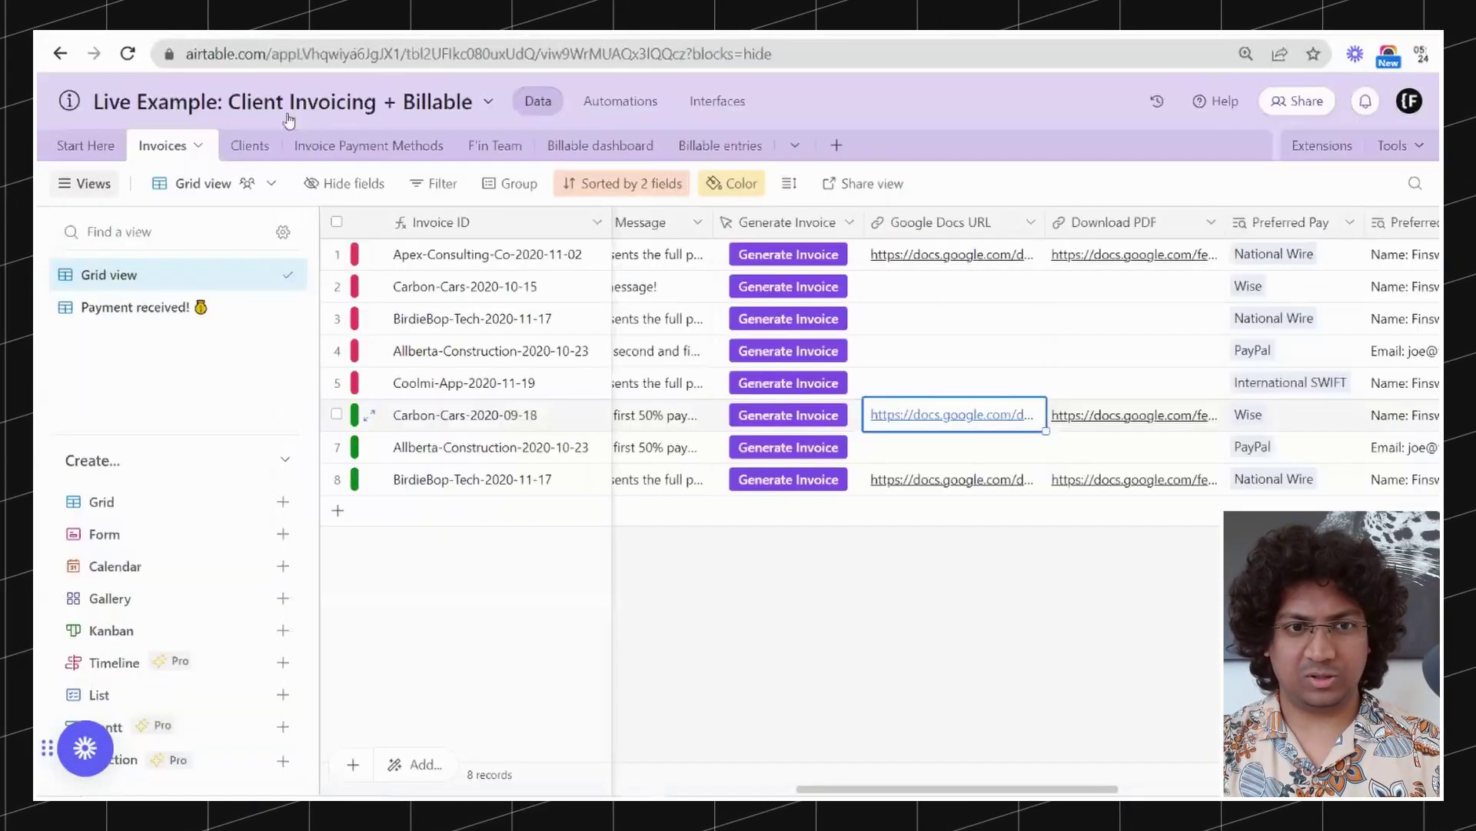
click(789, 386)
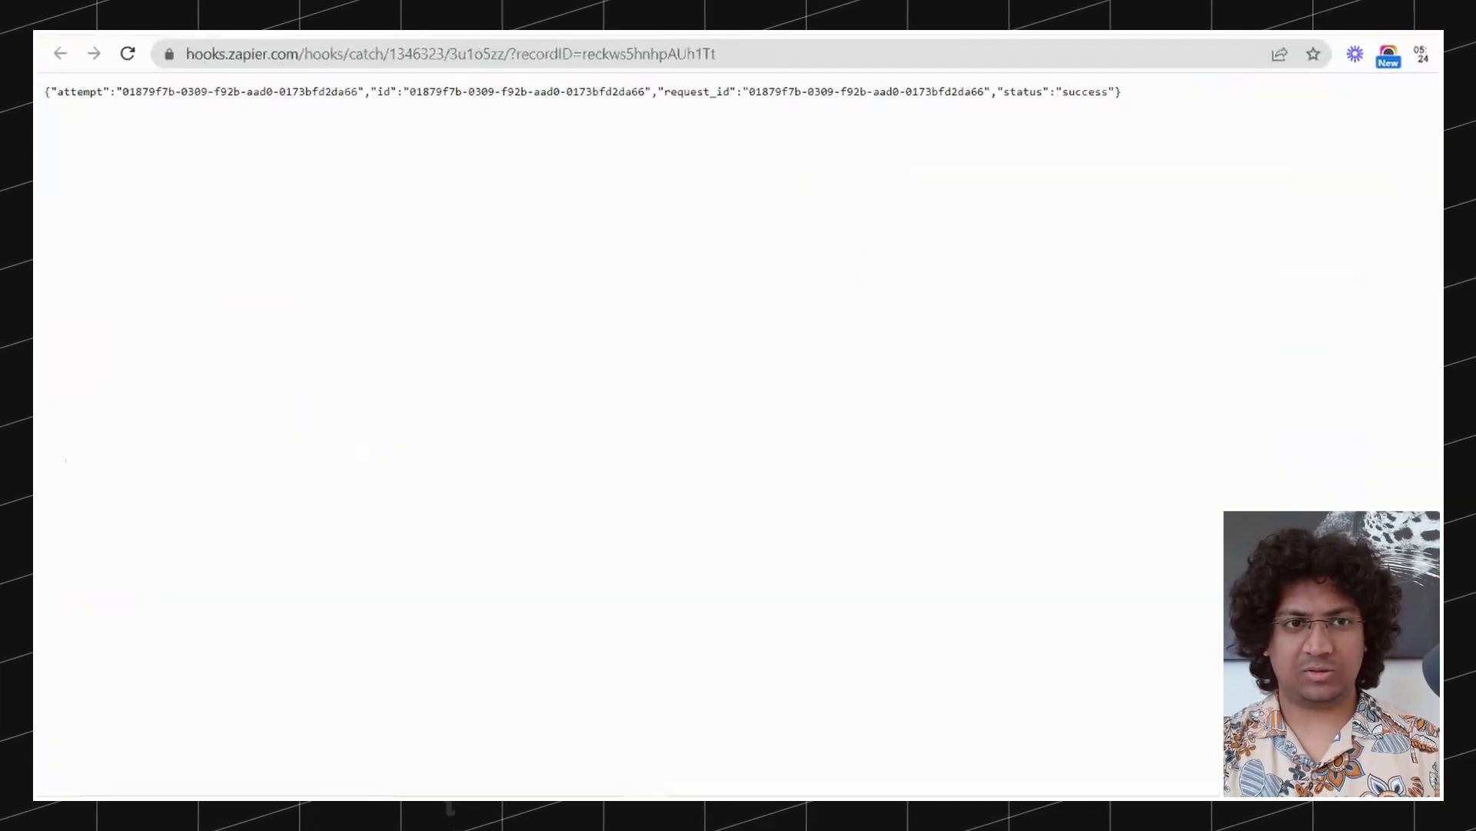
key(ctrl+w)
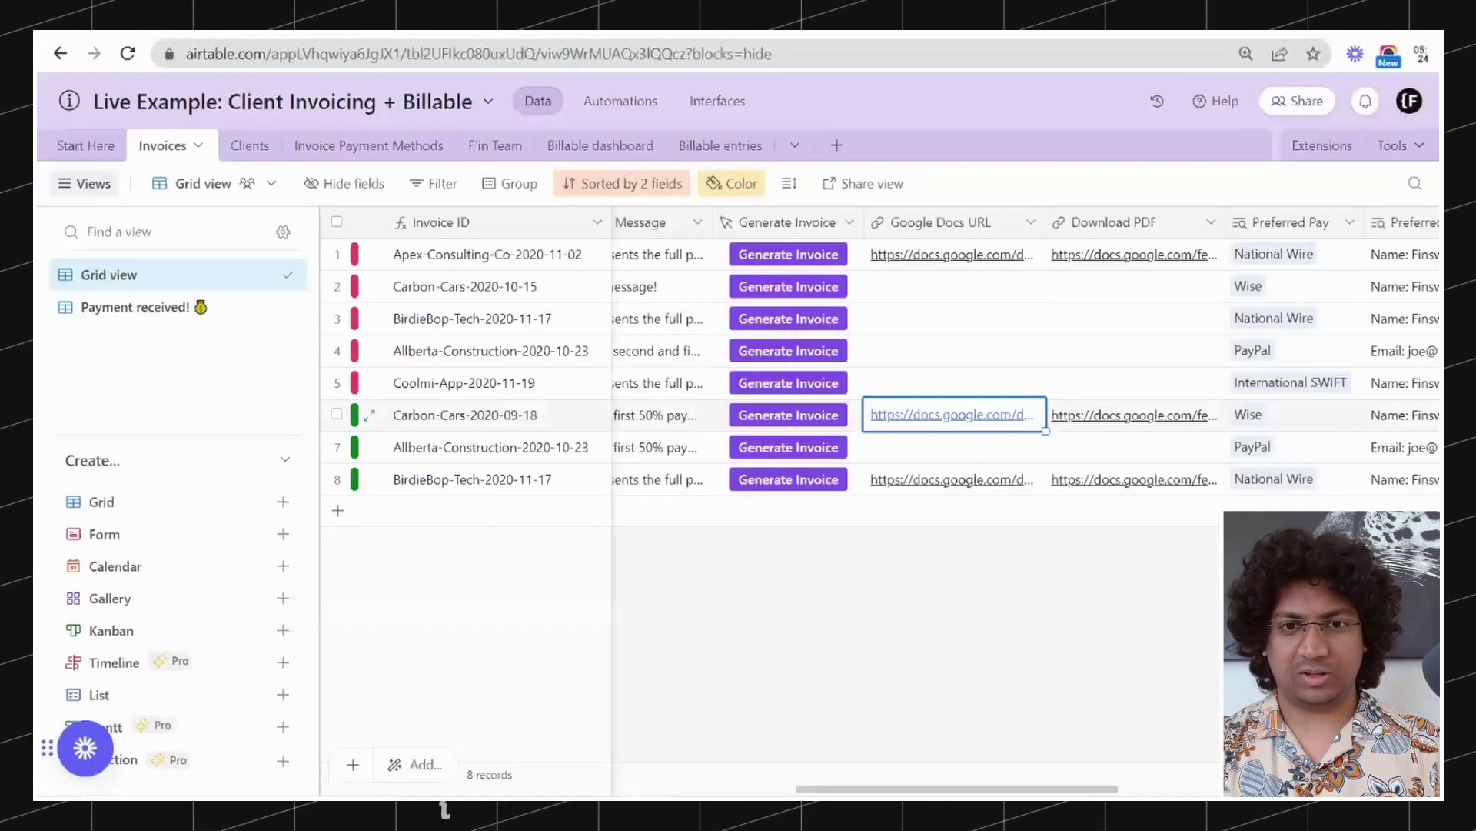
click(971, 589)
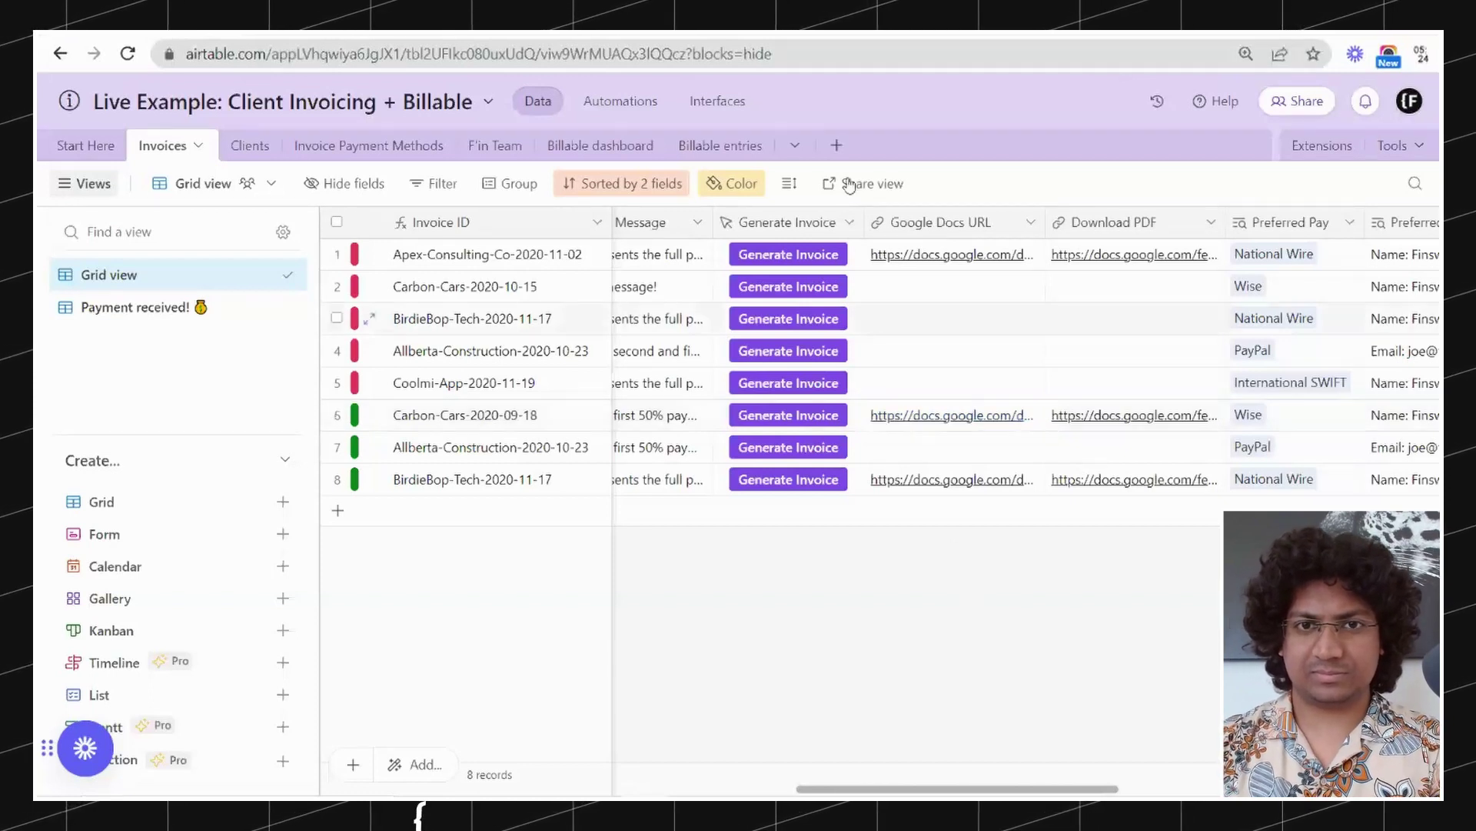
Open row 5's new Google Doc billing Coolmi App $500 for Consulting in Webflow.
key(ctrl+Tab)
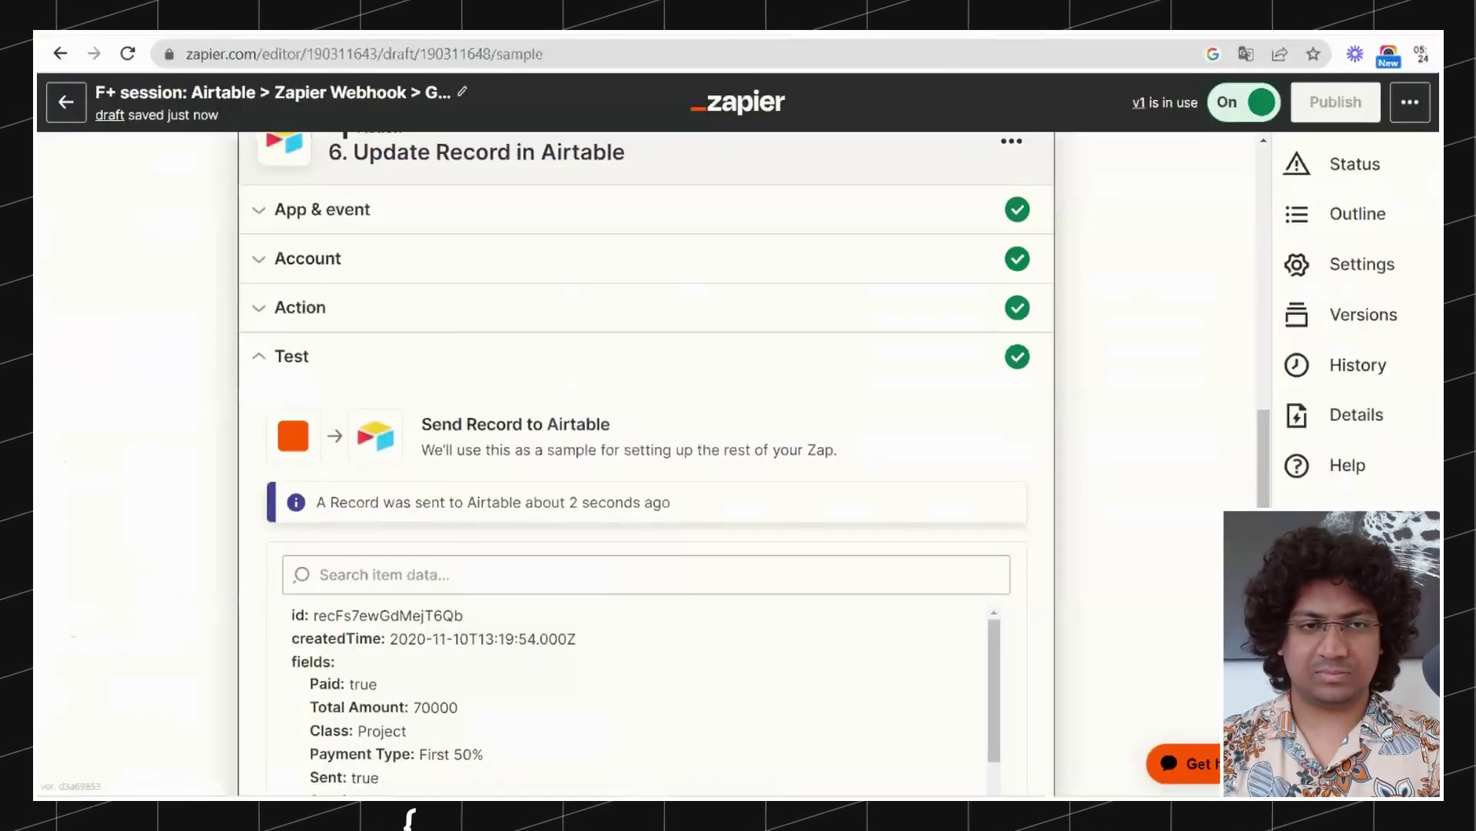
key(ctrl+shift+Tab)
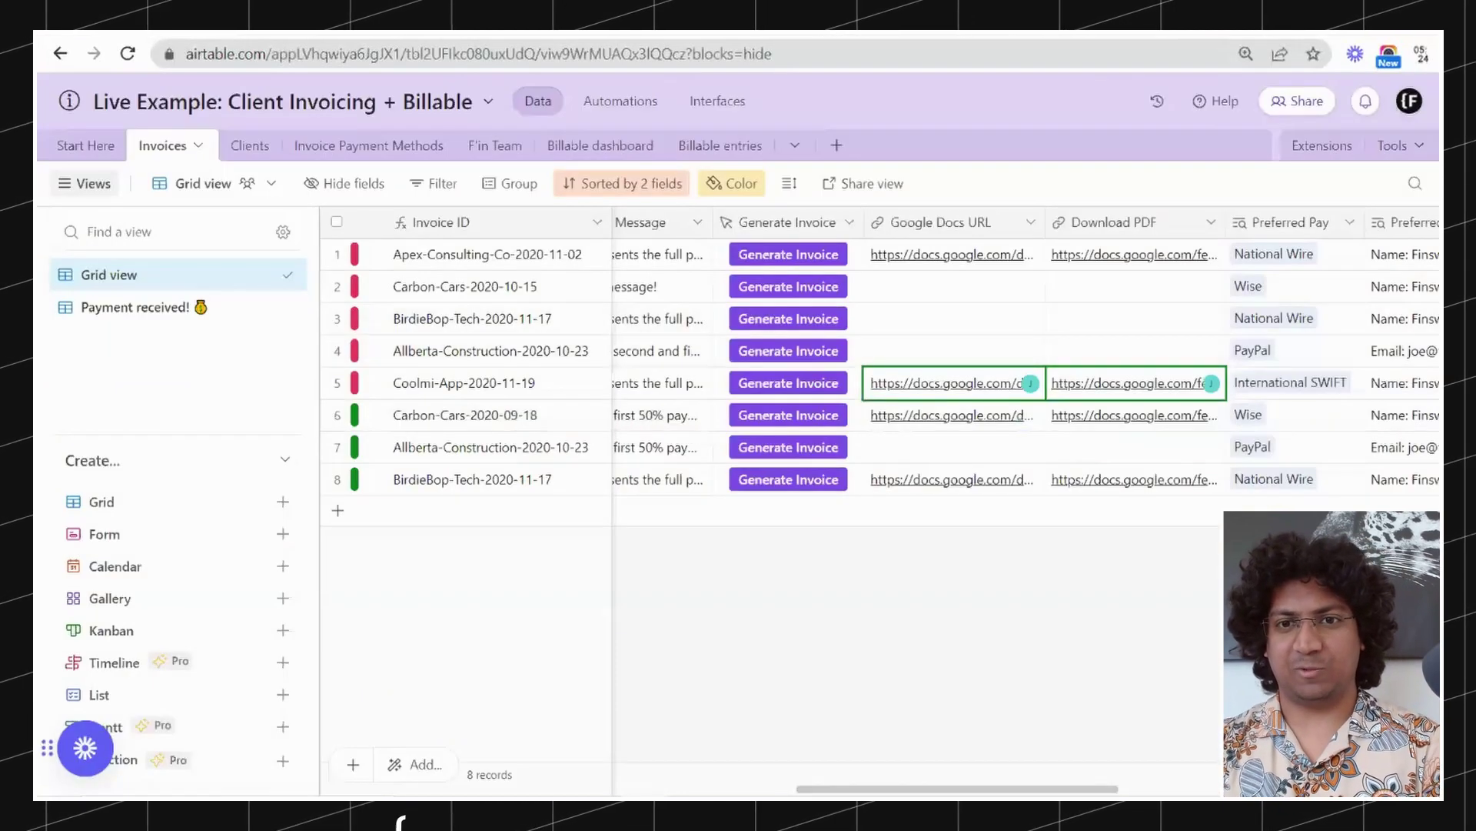
click(978, 383)
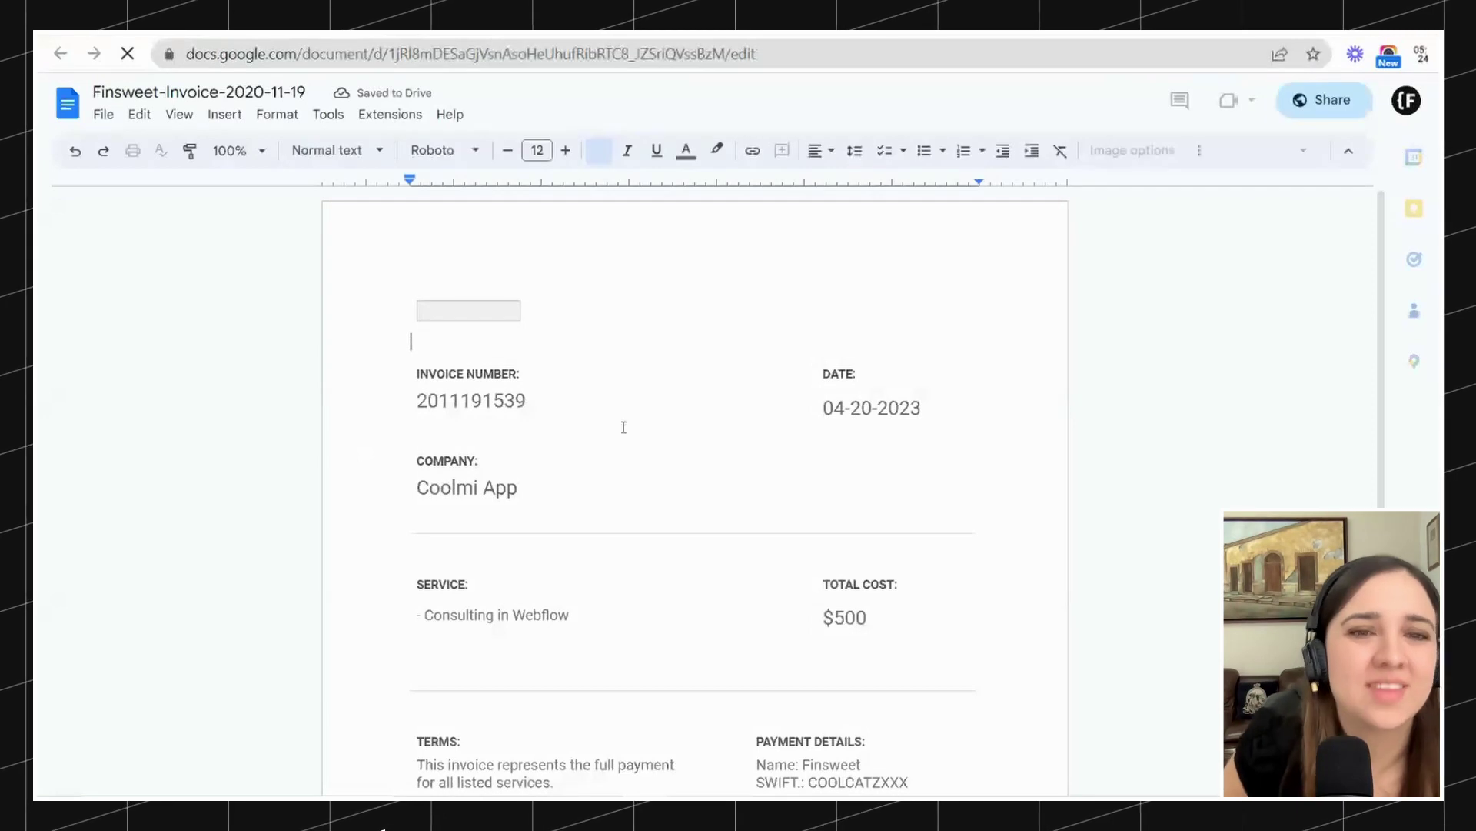
scroll(518, 464, down, 5)
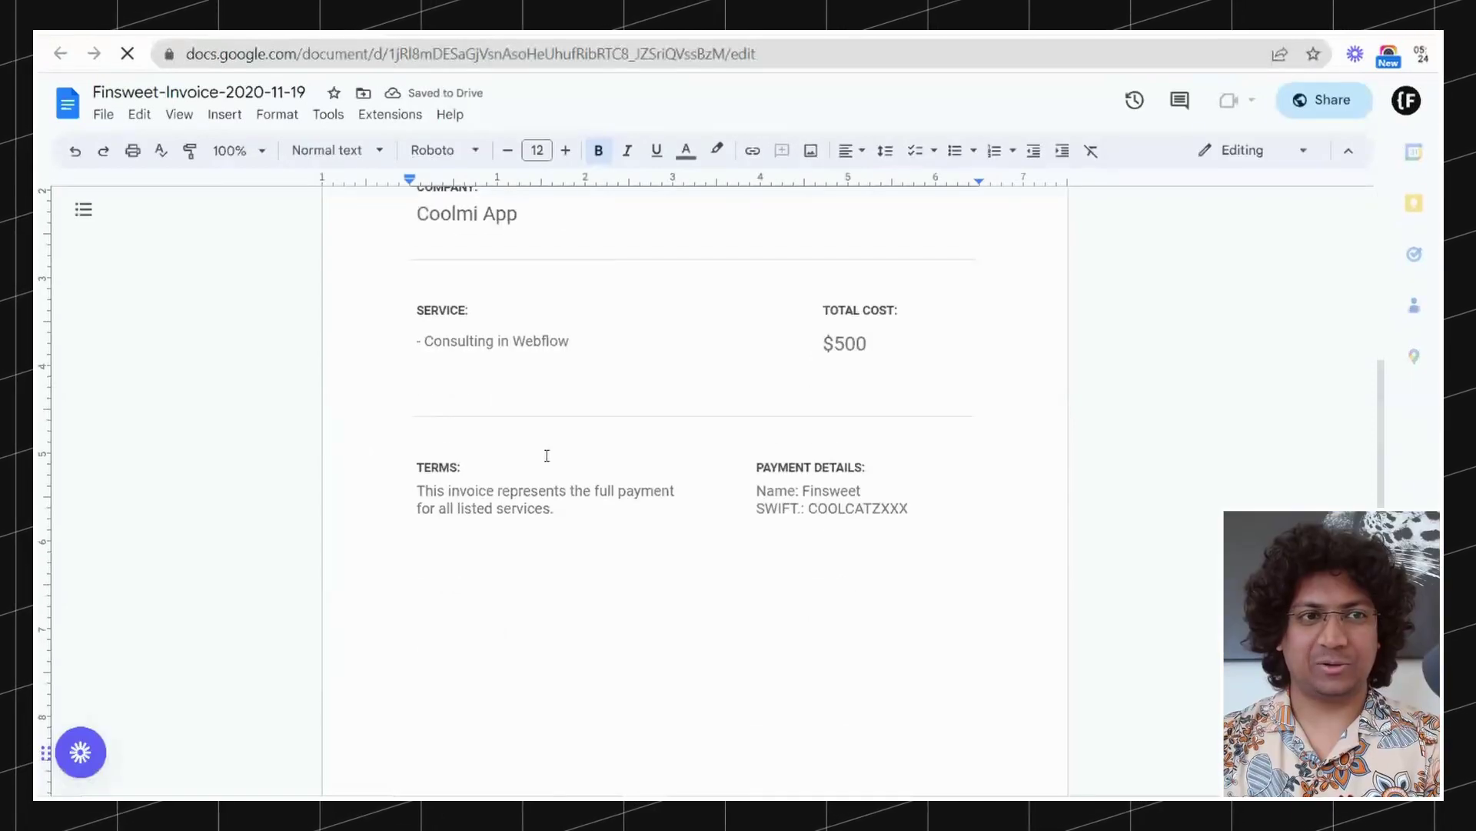